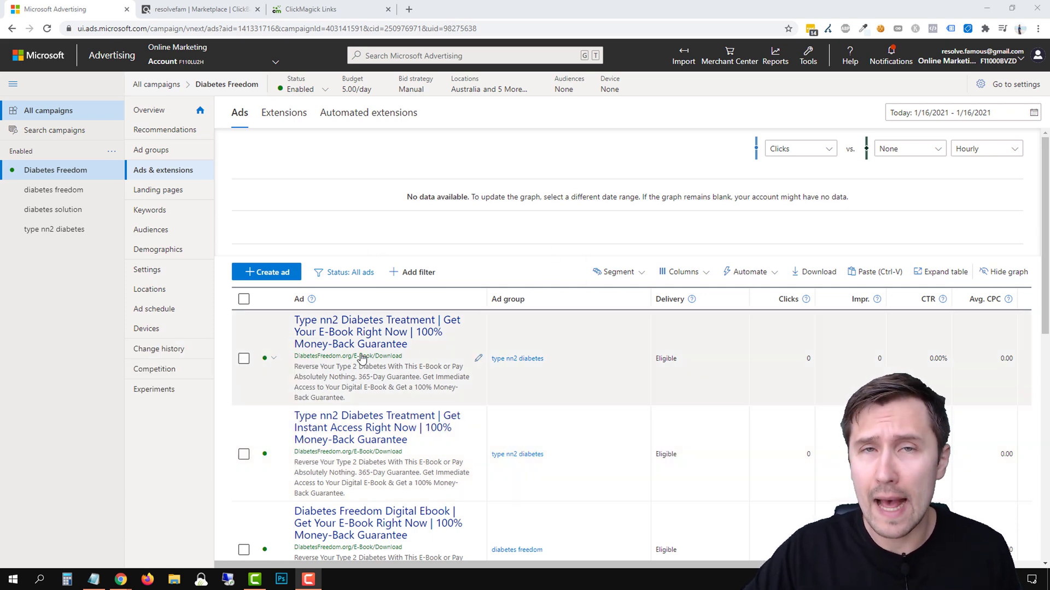
- Find the Diabetes Freedom offer in the ClickBank marketplace results and review its description
click(200, 9)
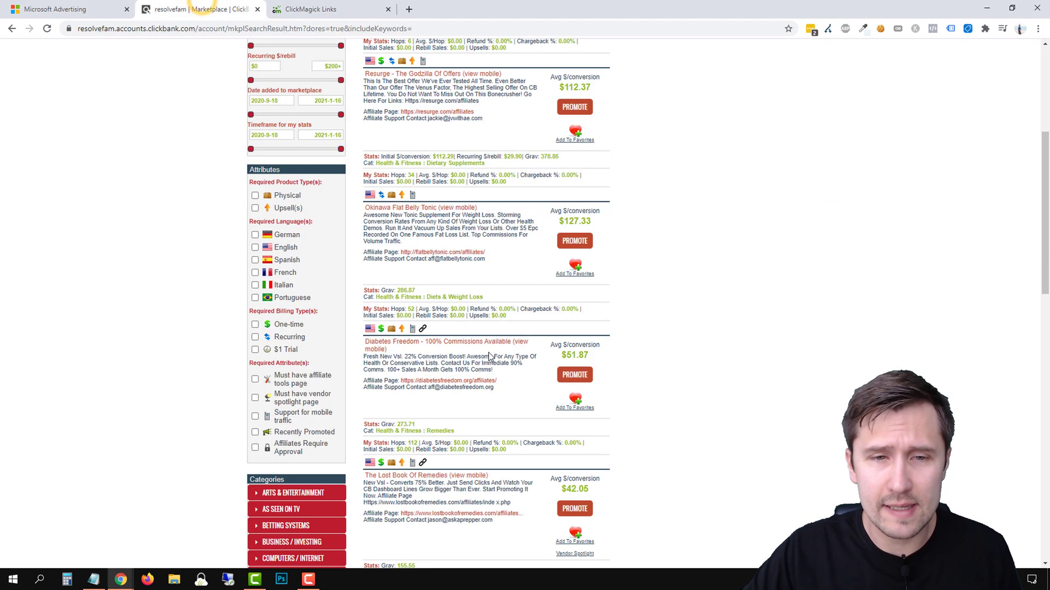
scroll(424, 306, down, 2)
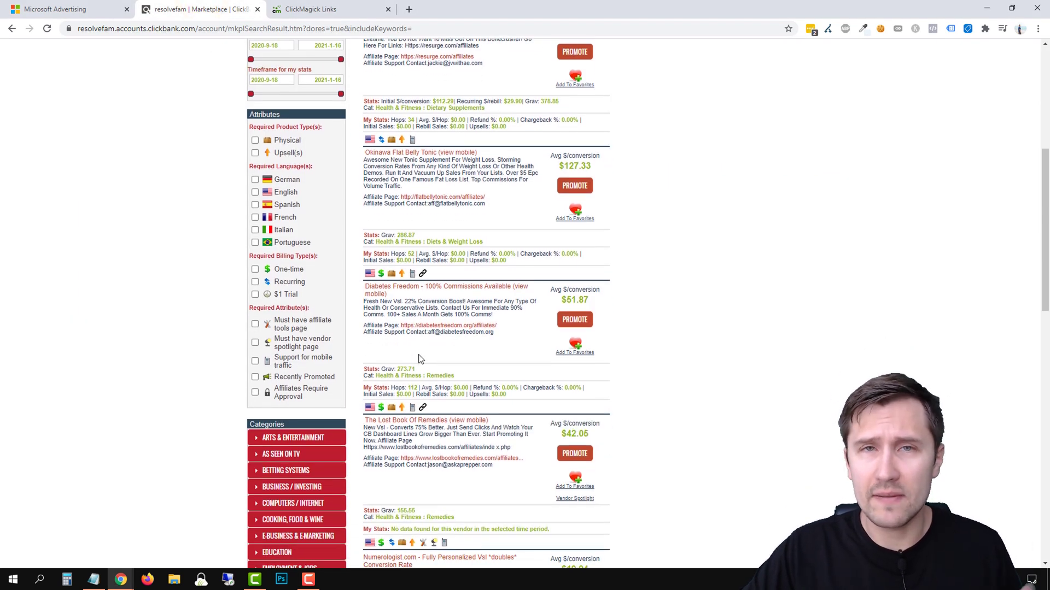
drag(381, 253, 499, 254)
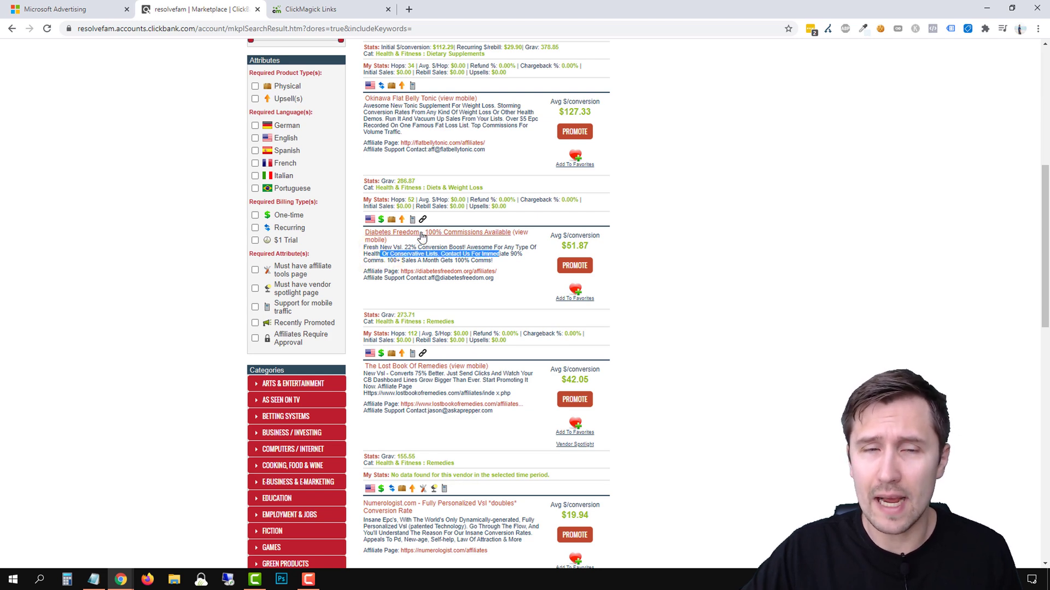
- In Microsoft Advertising, open the first Type nn2 Diabetes Treatment ad for editing and review its Final URL, titles, path and ad texts
click(82, 8)
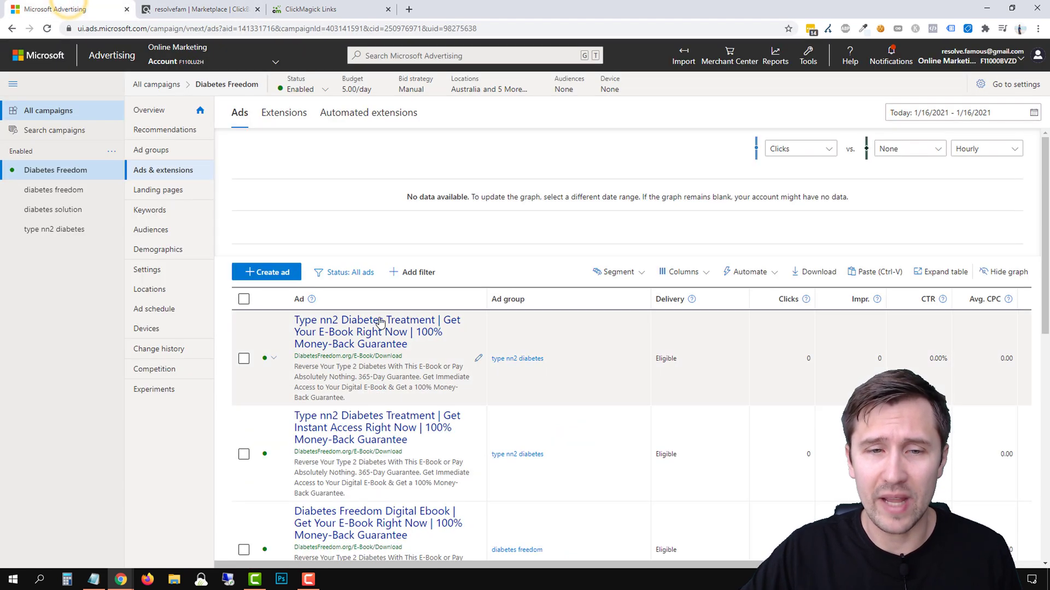
click(480, 359)
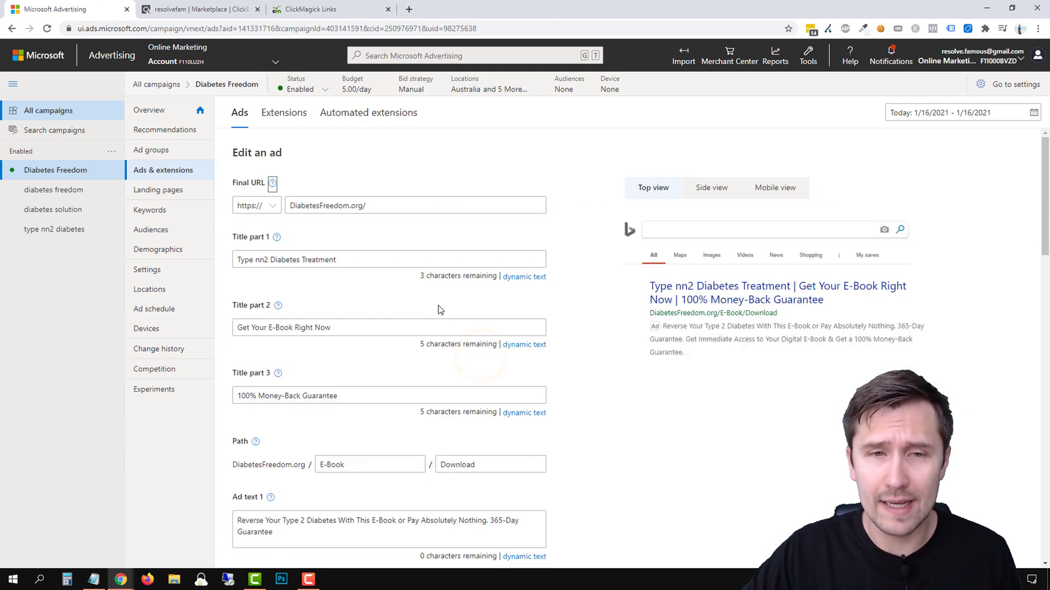
drag(294, 207, 428, 246)
click(307, 211)
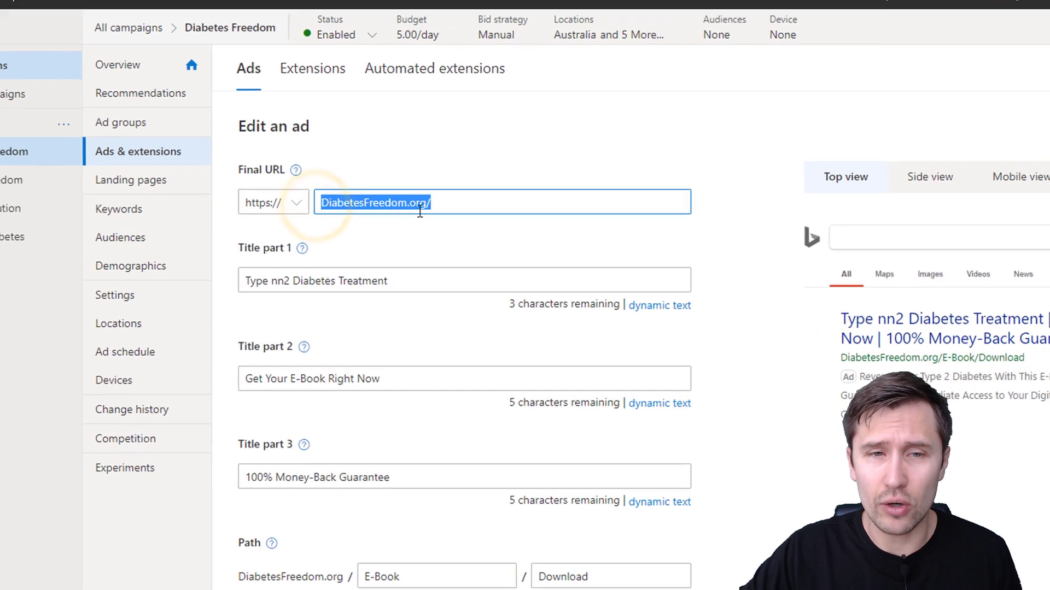
scroll(455, 274, down, 9)
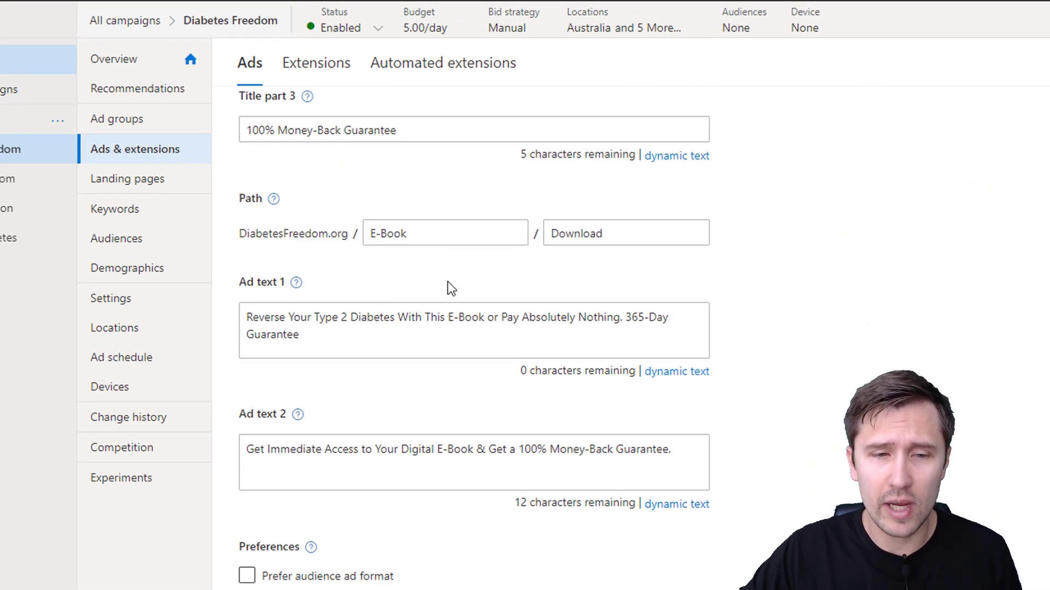
scroll(445, 286, up, 9)
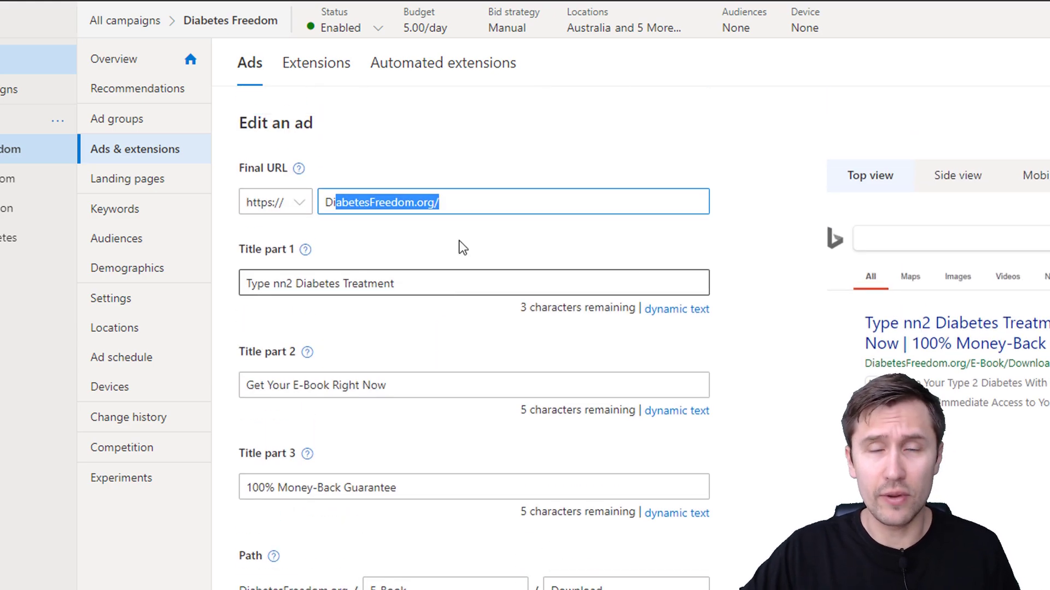
- In the ClickBank marketplace, generate a HopLink for the Diabetes Freedom offer without a tracking ID and copy it
click(310, 9)
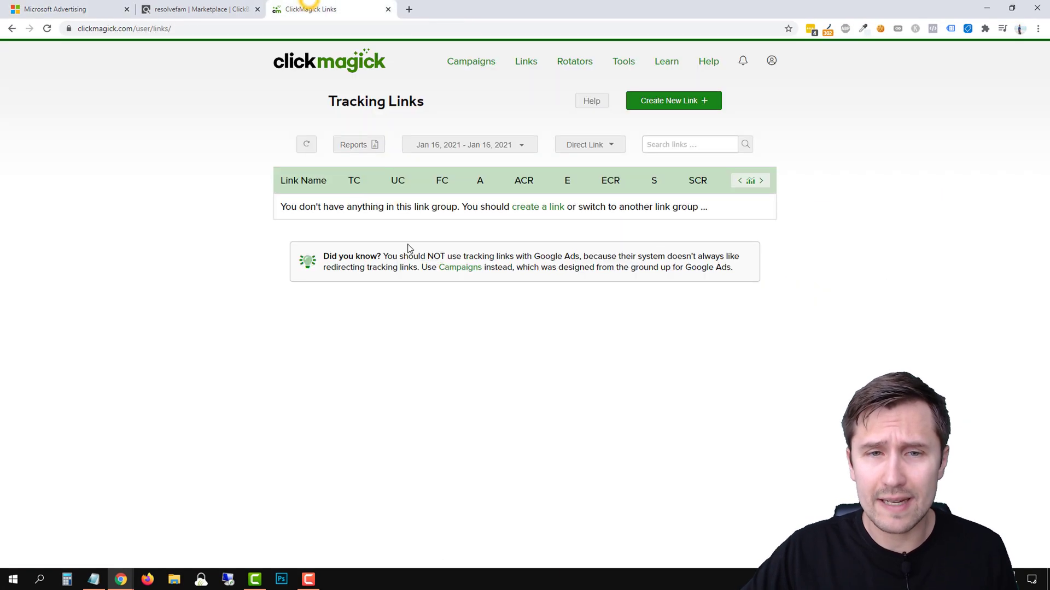
click(207, 6)
click(668, 261)
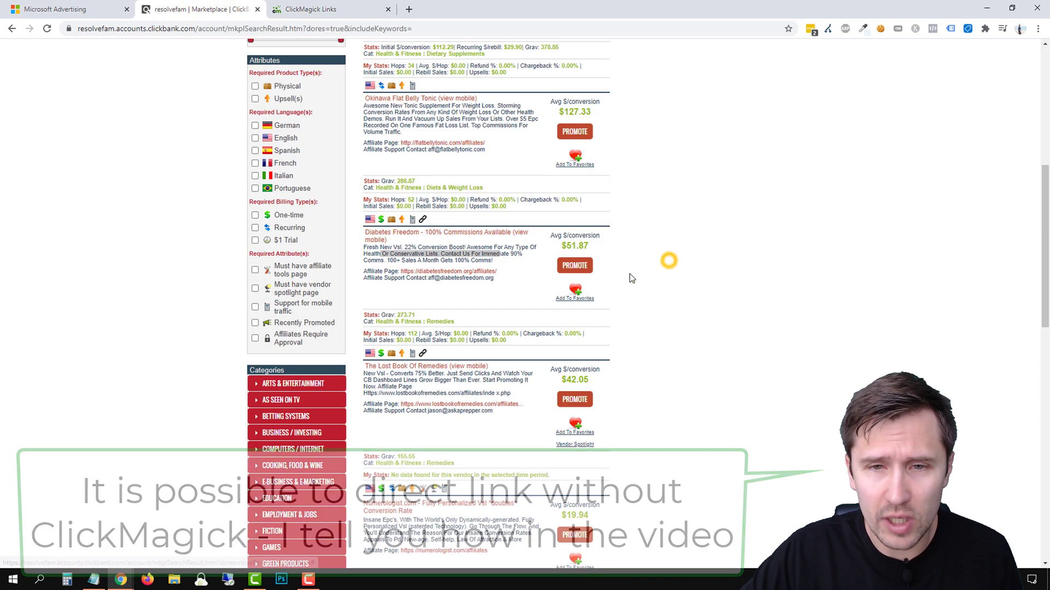
click(567, 272)
click(243, 156)
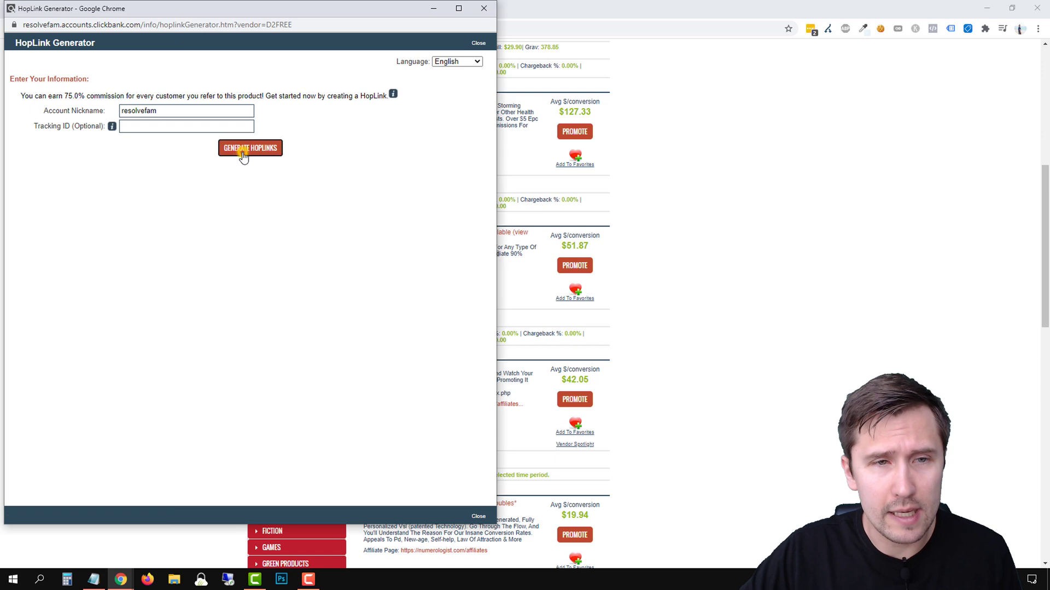
click(445, 227)
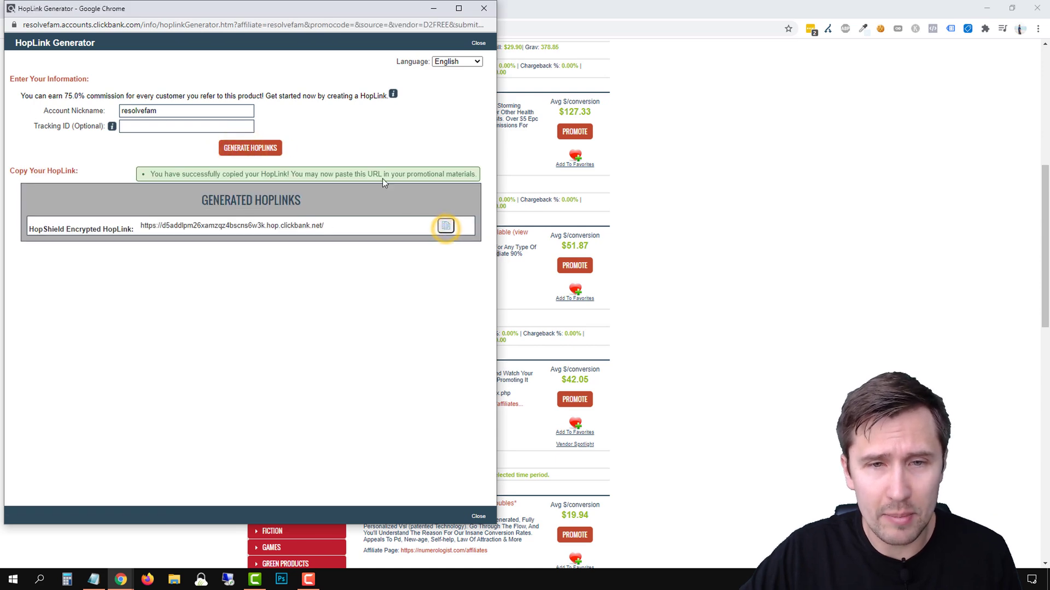
click(732, 192)
- In ClickMagick, start a new tracking link with the copied HopLink as Primary URL and add the ClickBank (Affiliate) click ID token
click(314, 9)
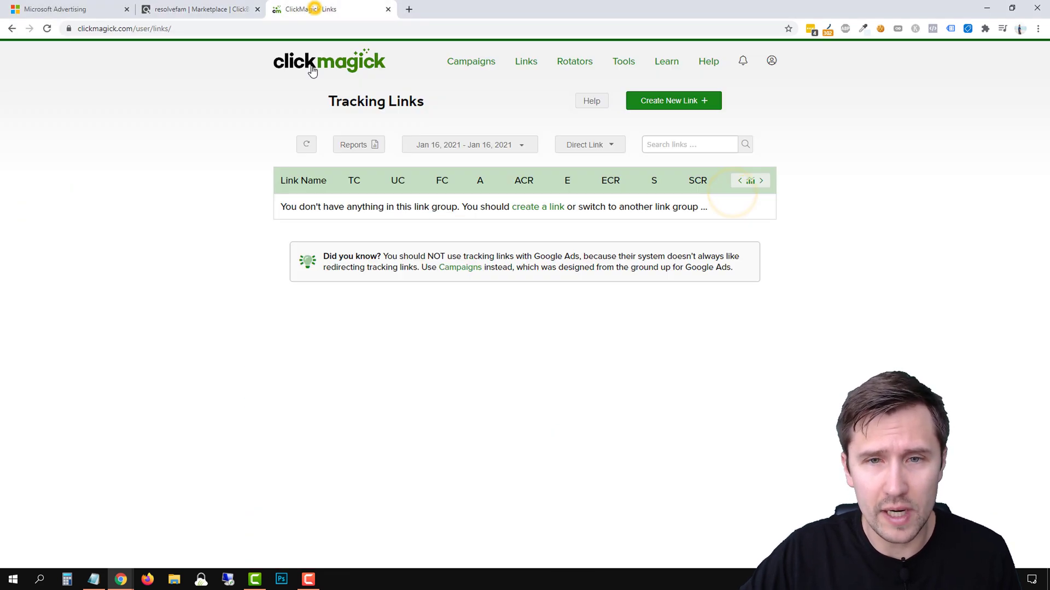
click(668, 101)
triple_click(431, 282)
right_click(431, 284)
click(473, 338)
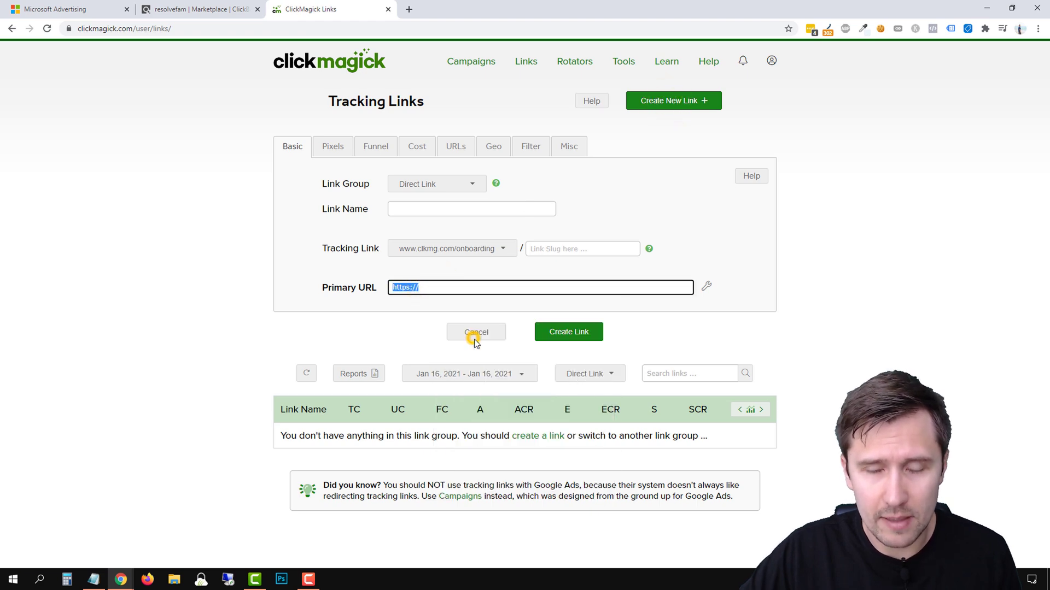
click(706, 286)
click(685, 328)
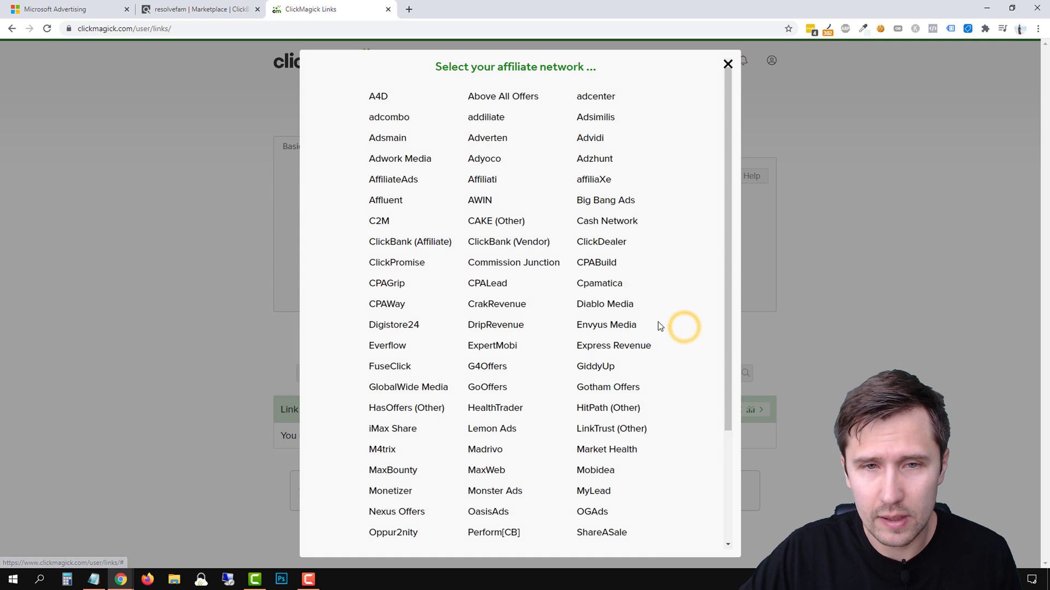
click(401, 244)
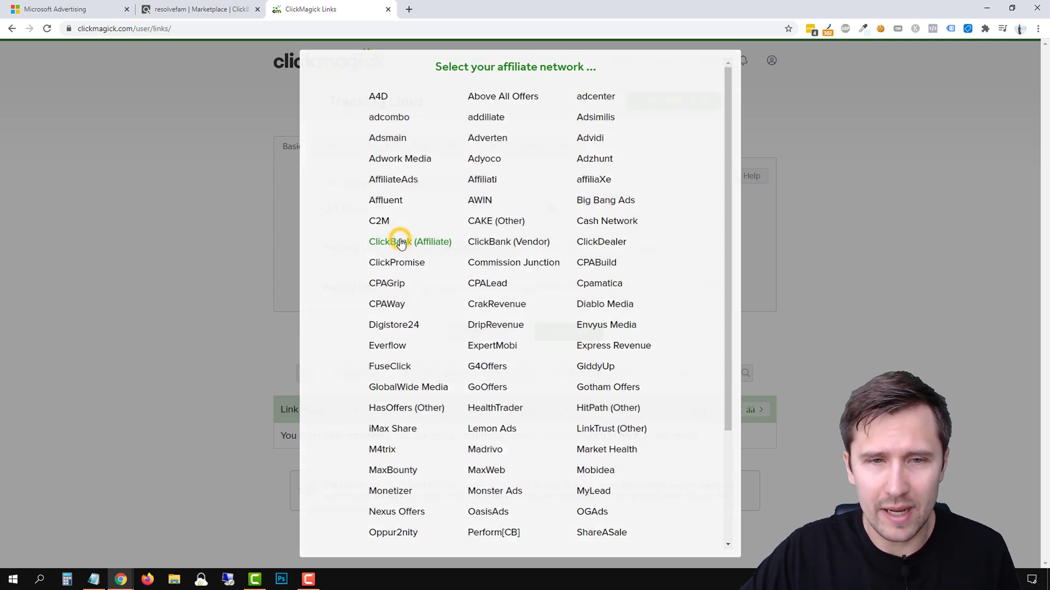
drag(598, 291, 459, 284)
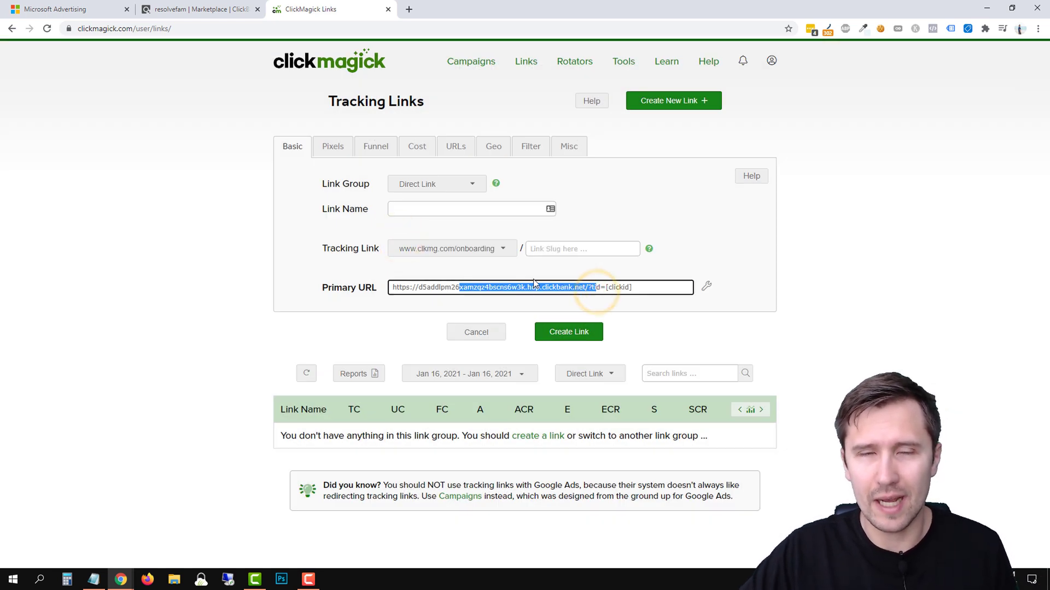
click(523, 290)
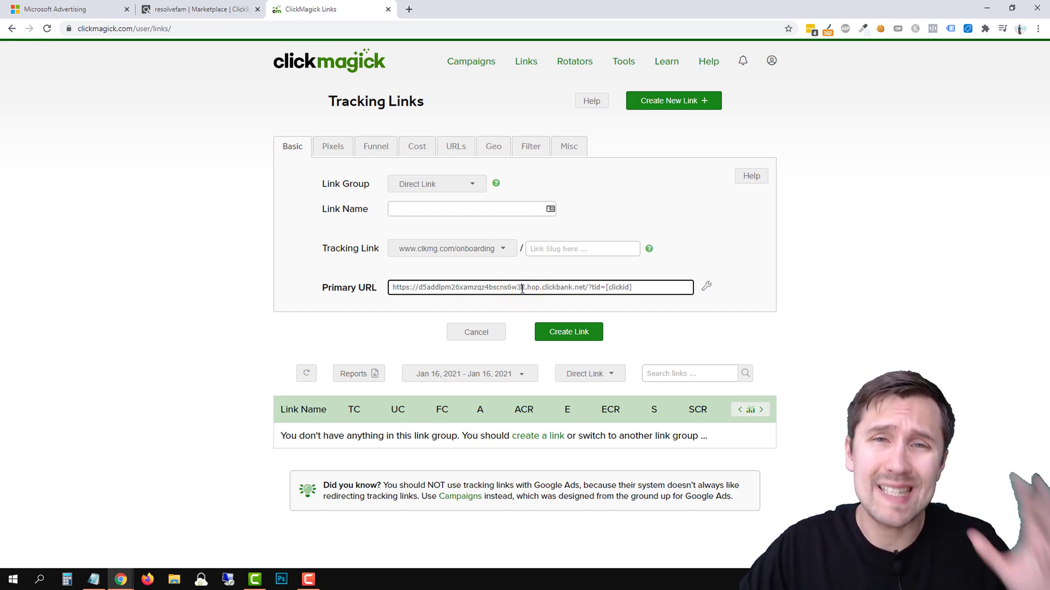
- Name the link Diabetes Freedom DL, set its slug to diabetesDL and create it
click(420, 213)
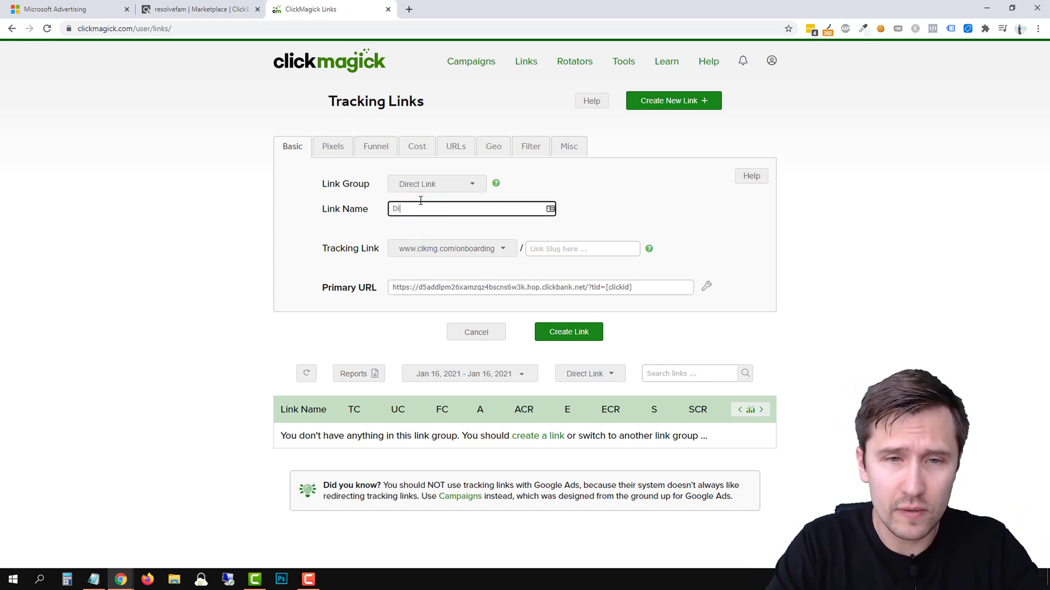
text(Diabetes Freedom D)
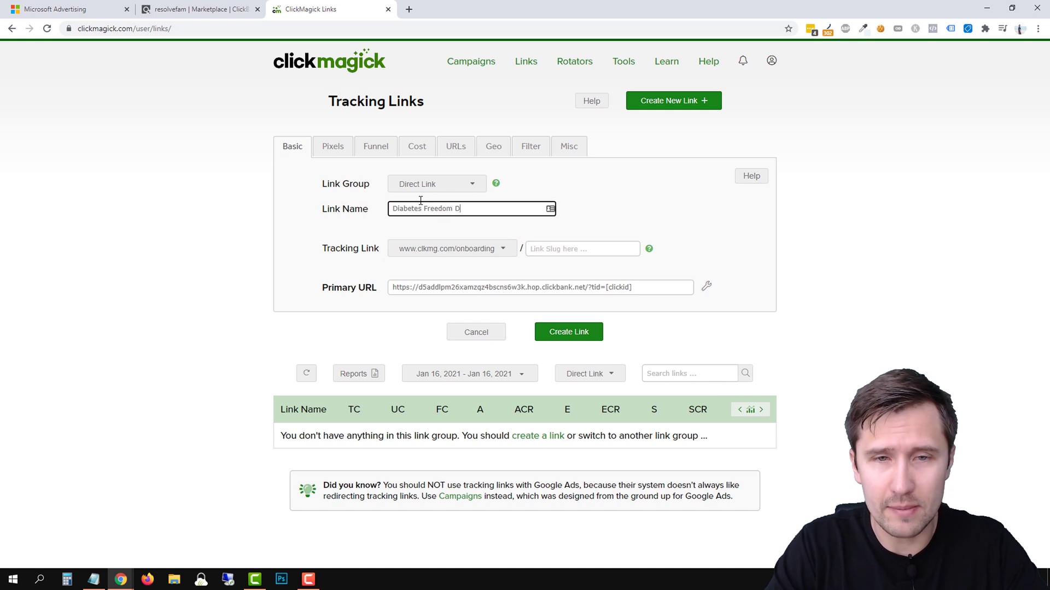
text(L)
key(Tab)
key(Tab)
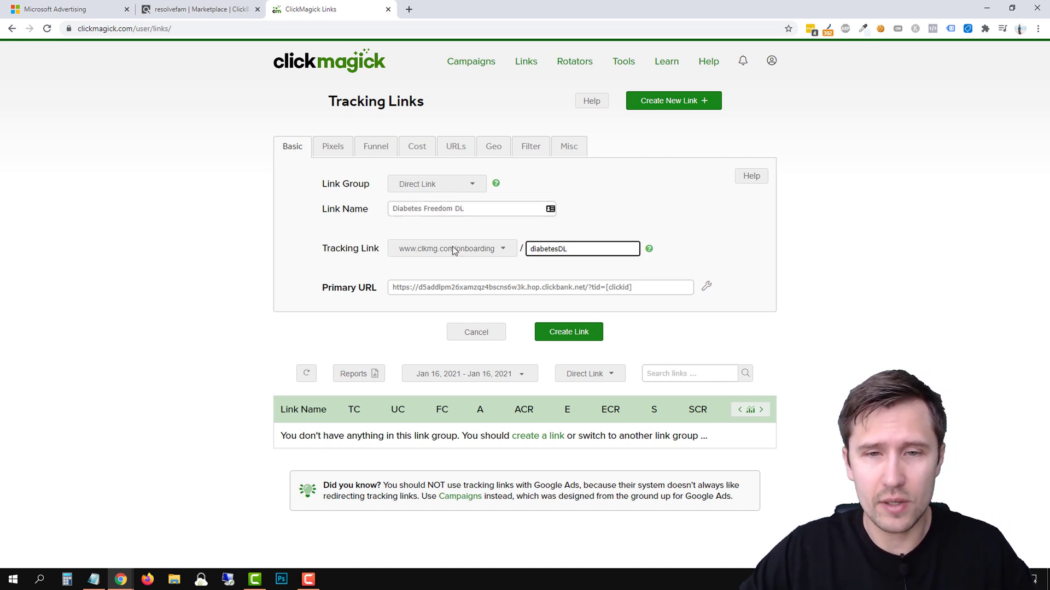
click(565, 333)
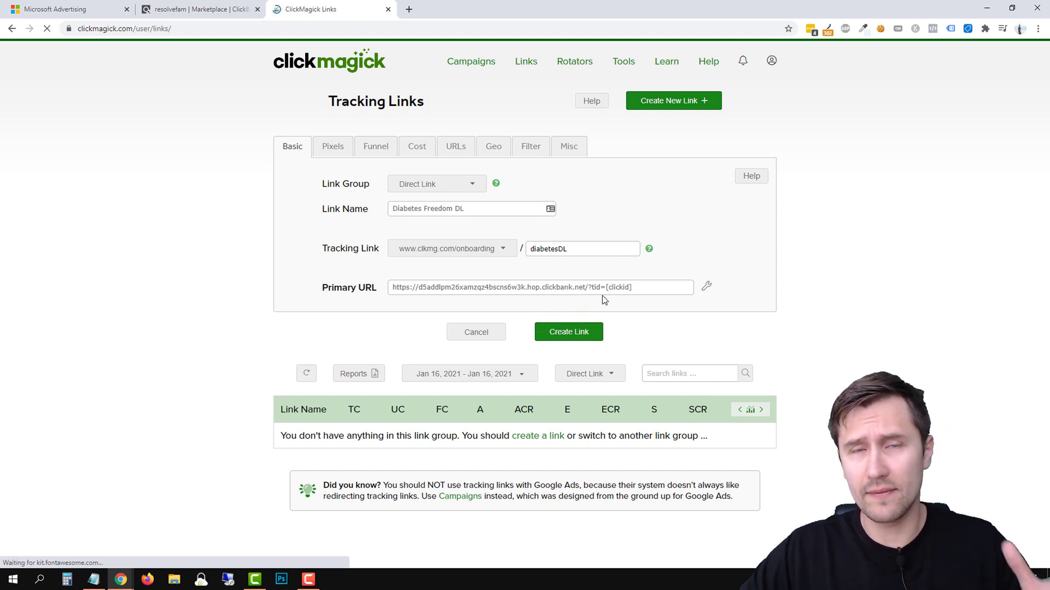
click(349, 207)
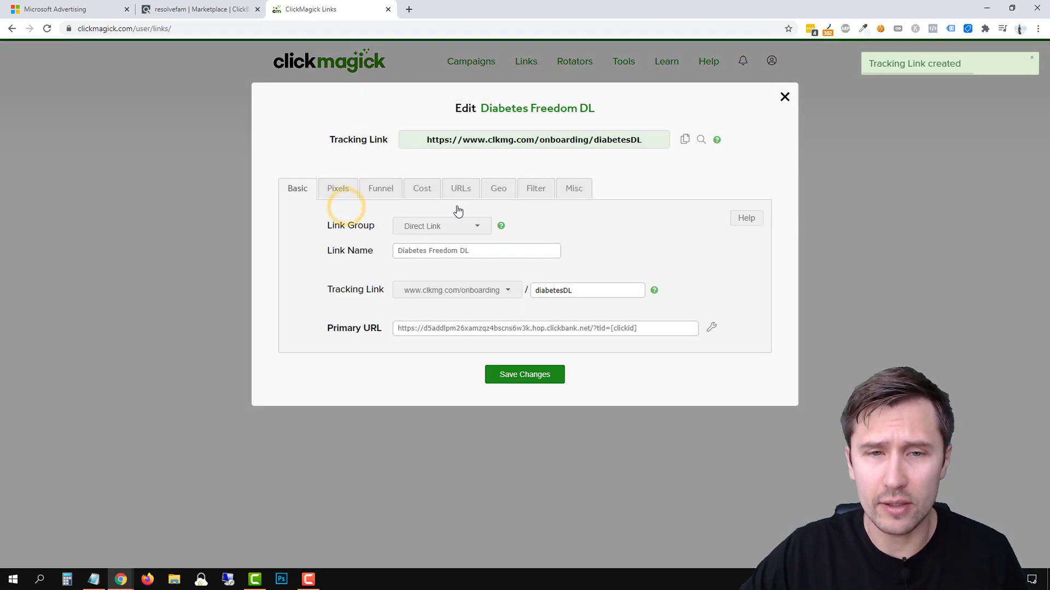
triple_click(407, 327)
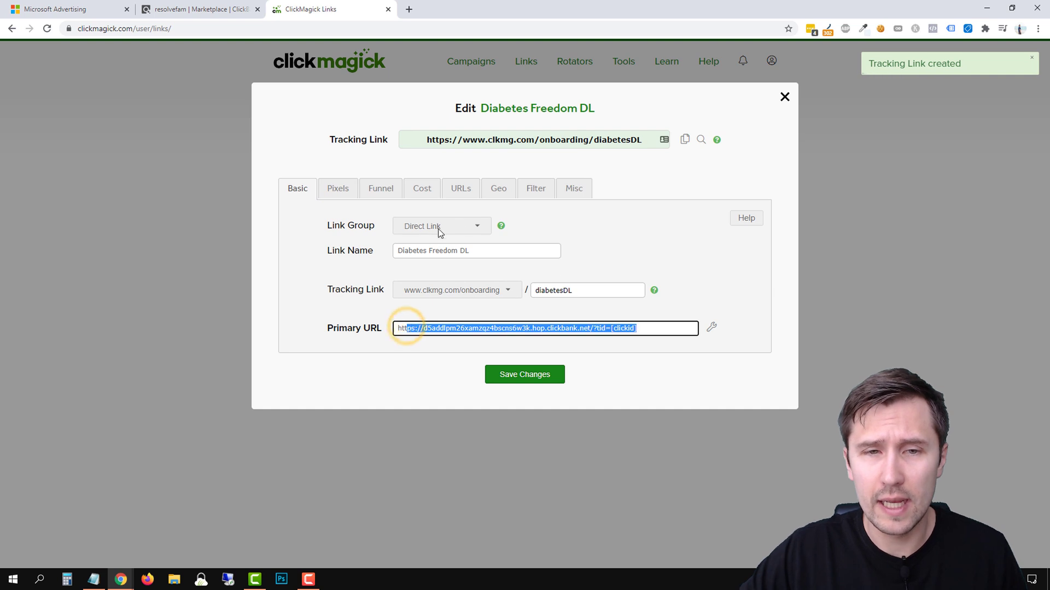
click(424, 137)
drag(423, 137, 642, 141)
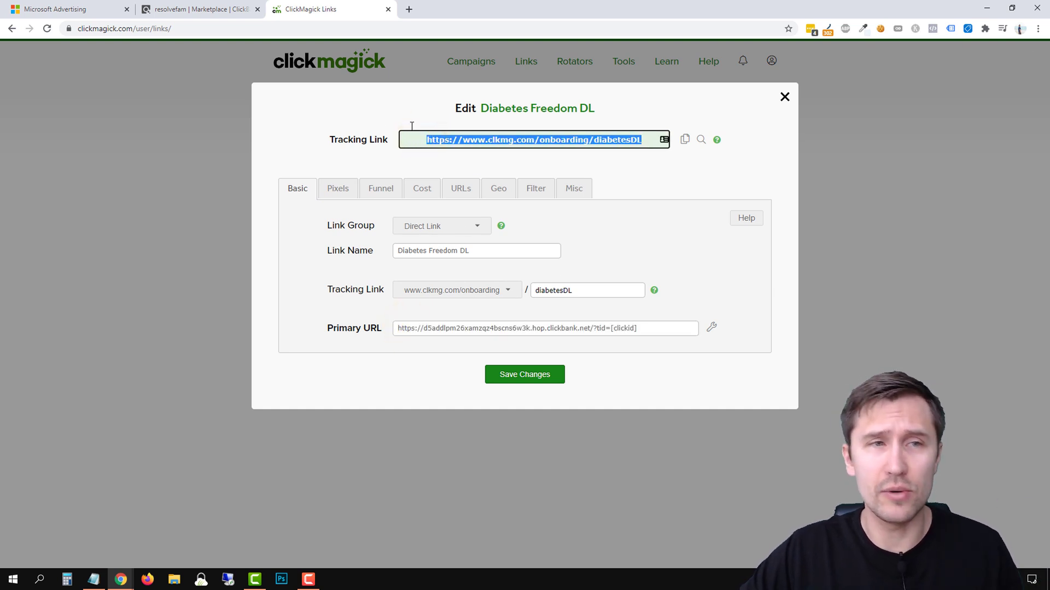
- In the Microsoft Advertising ad editor, review the ad's Final URL and expand the Ad URL options to show the Tracking template
drag(55, 8, 339, 8)
click(386, 204)
double_click(386, 204)
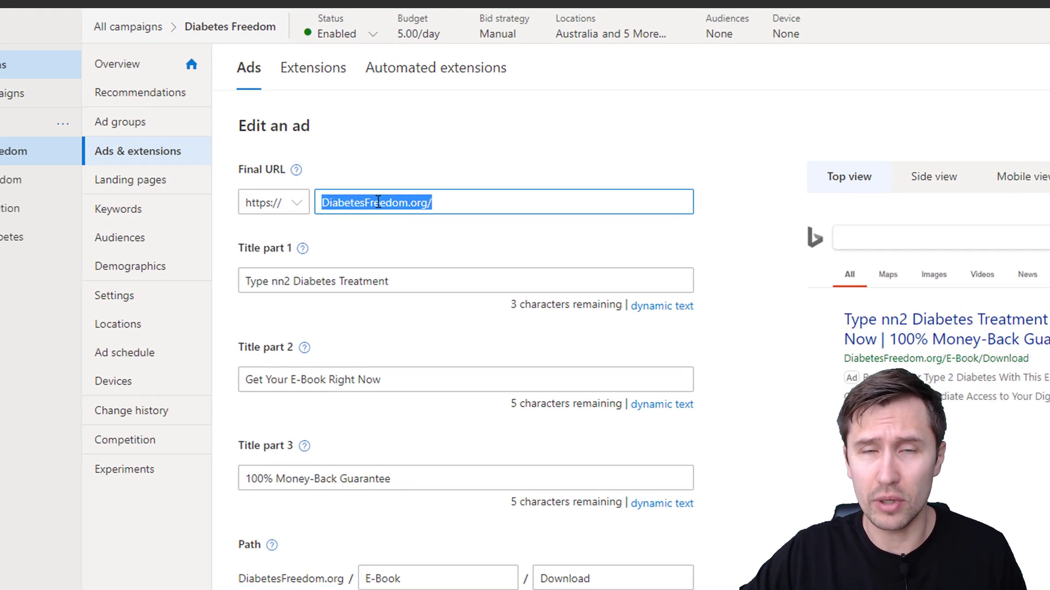
scroll(500, 156, down, 1)
click(382, 125)
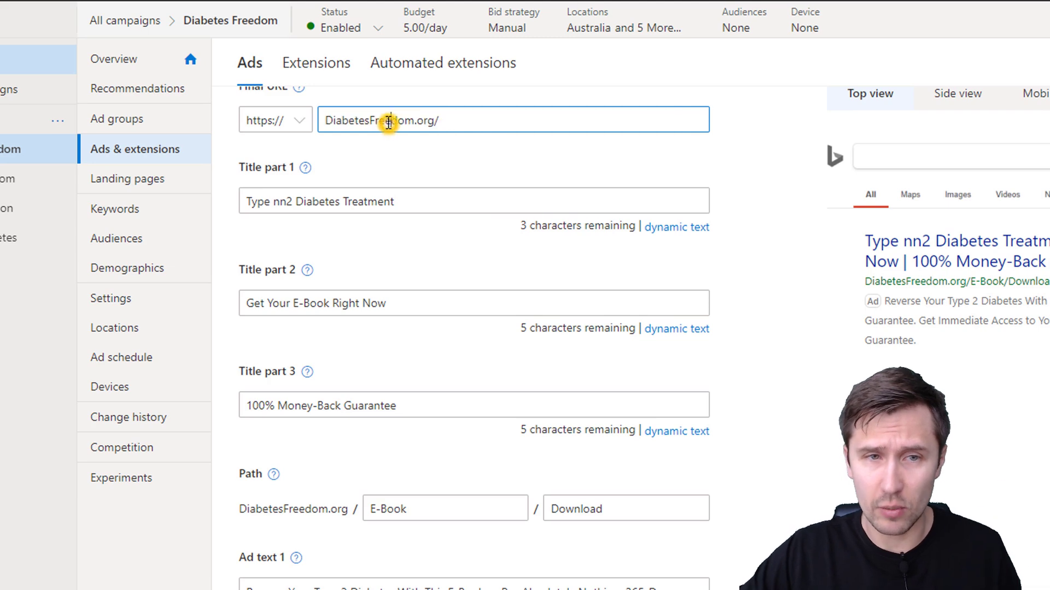
double_click(386, 119)
scroll(605, 228, down, 10)
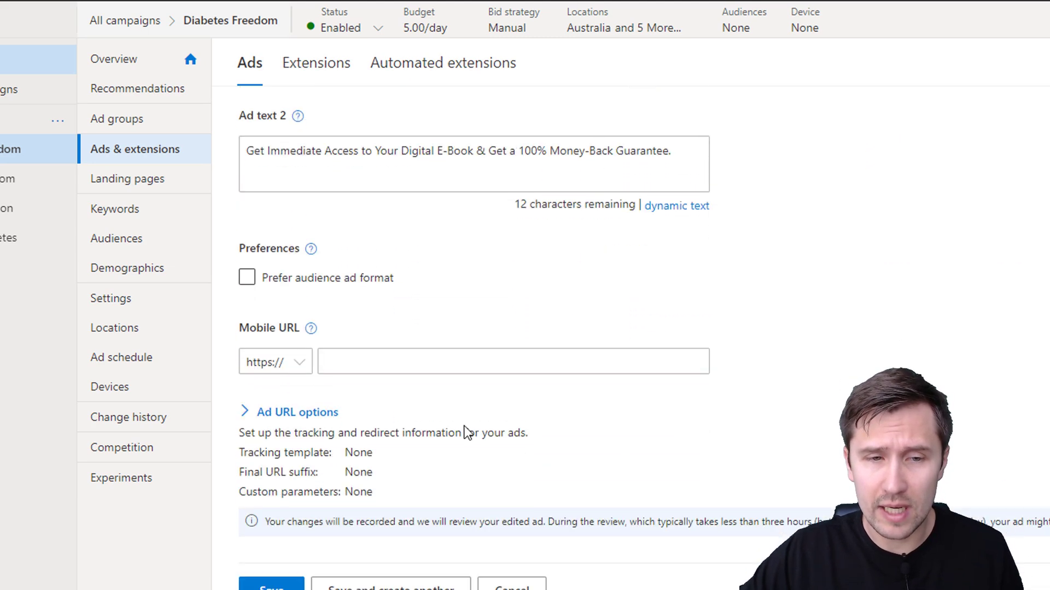
click(288, 413)
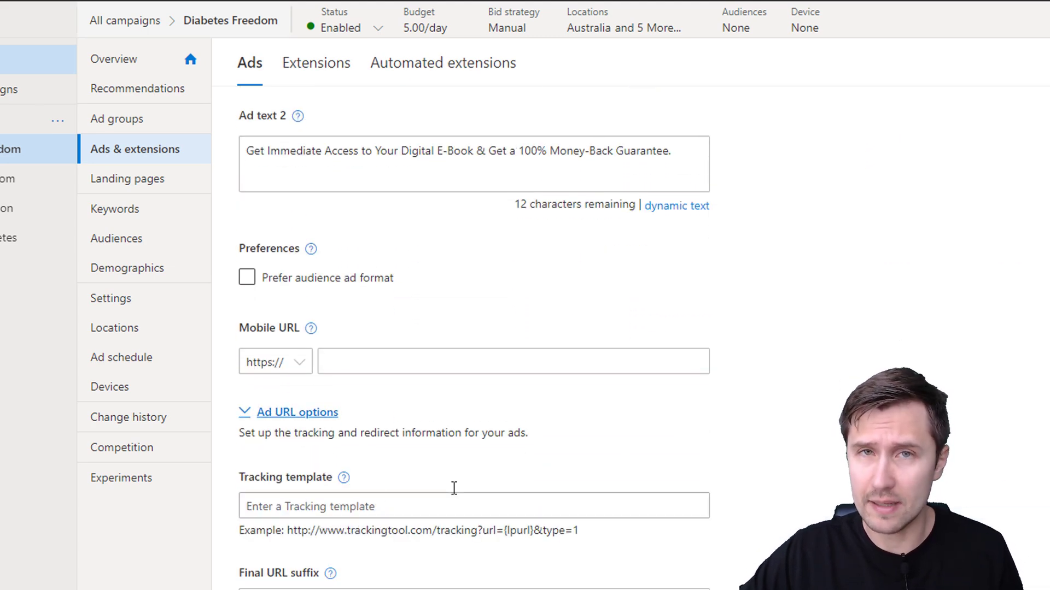
scroll(452, 487, up, 10)
double_click(370, 199)
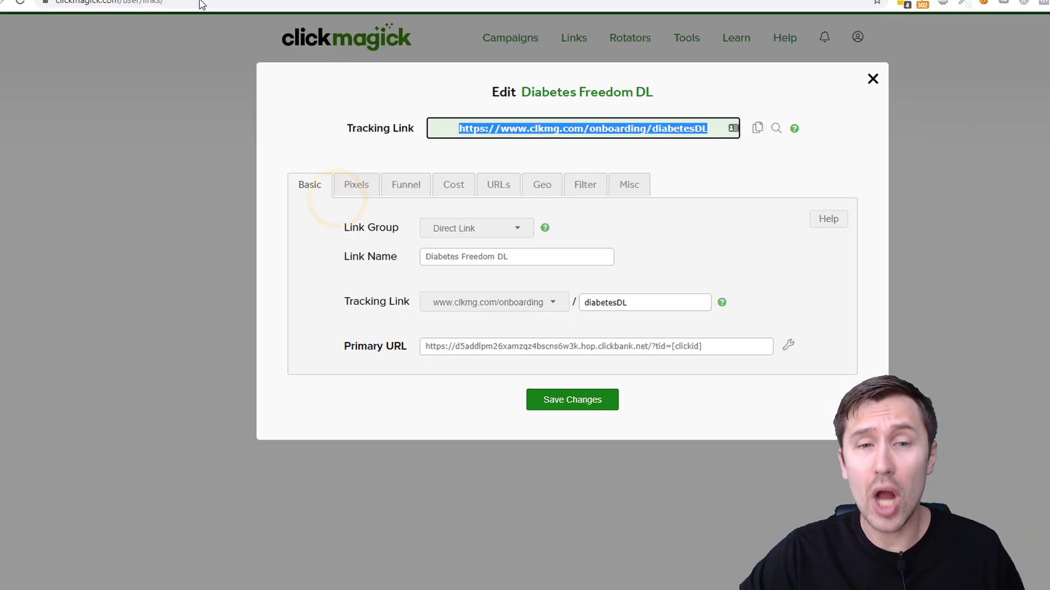
- In ClickMagick, compare the Primary URL with the tracking link and open the tracking link's destination page
triple_click(399, 328)
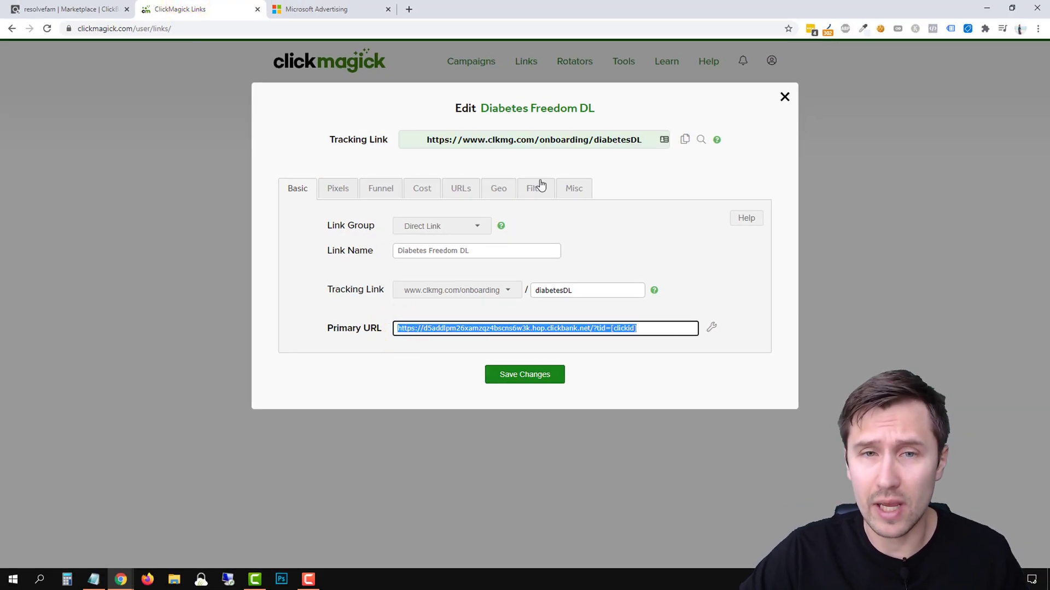
click(431, 138)
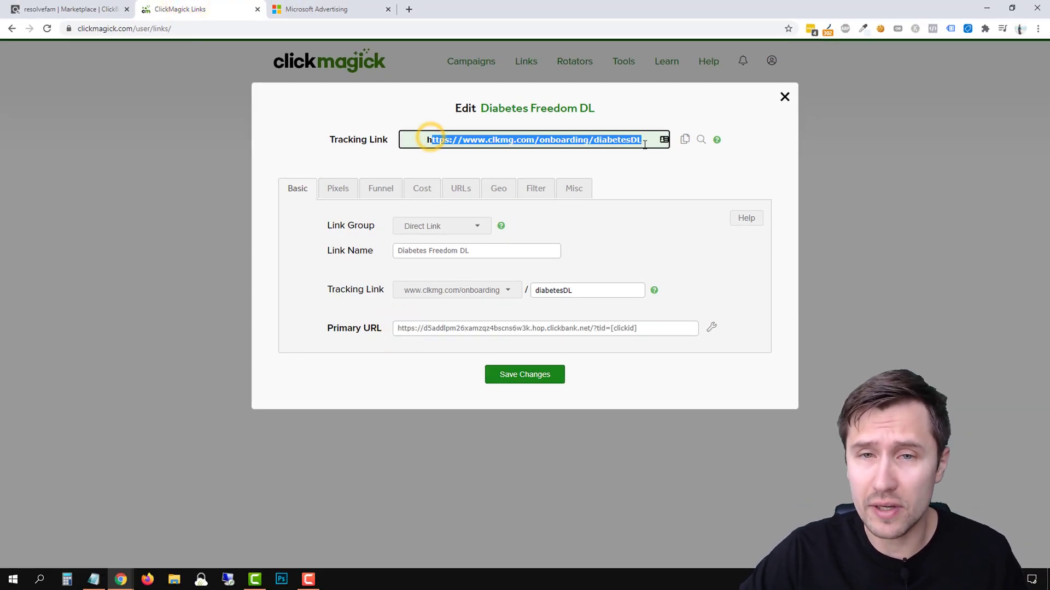
click(701, 140)
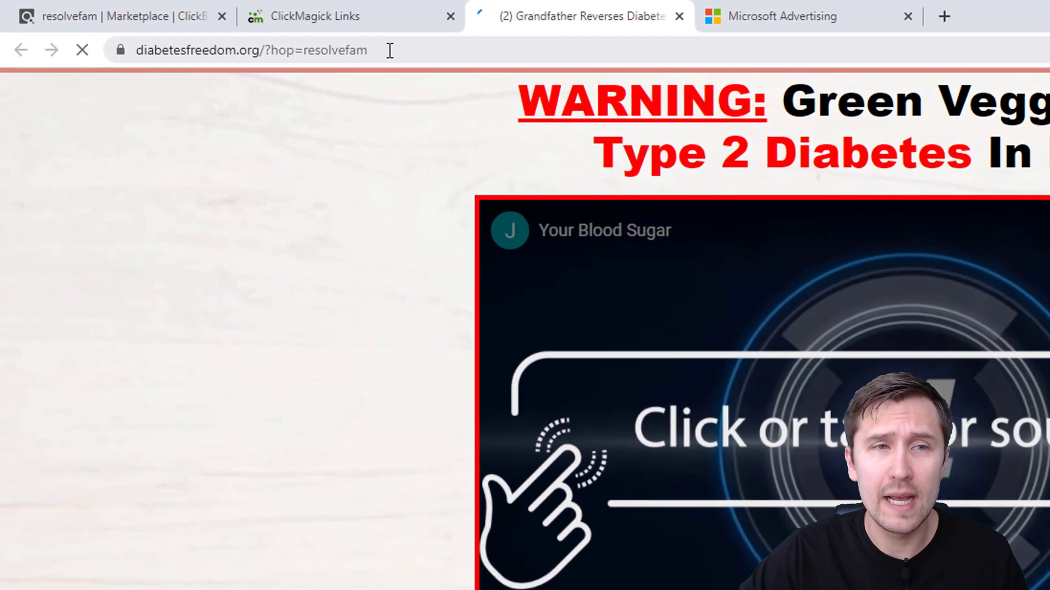
drag(287, 37, 208, 37)
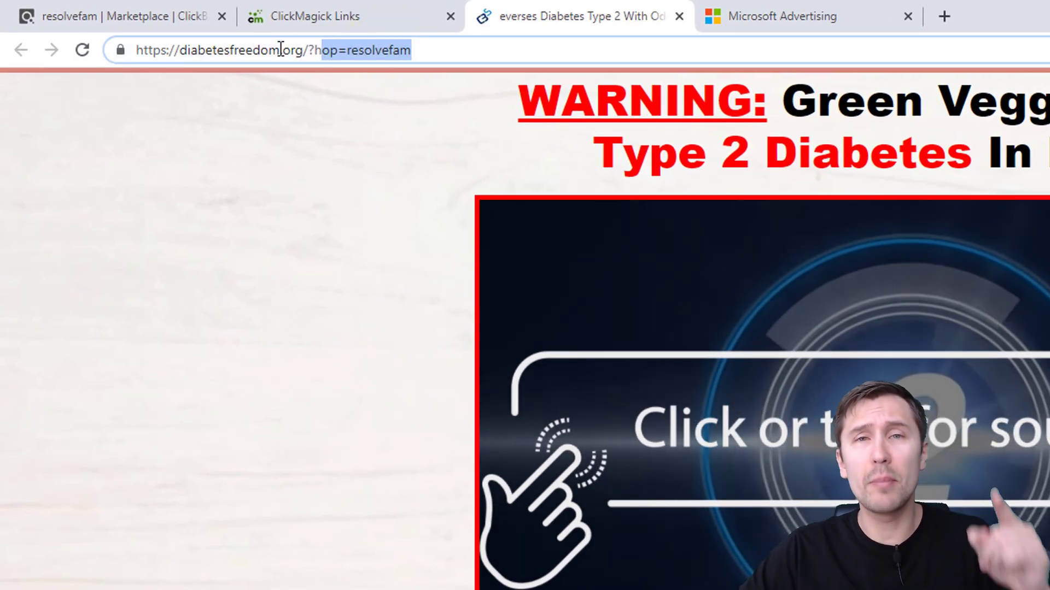
drag(303, 50, 134, 50)
right_click(246, 47)
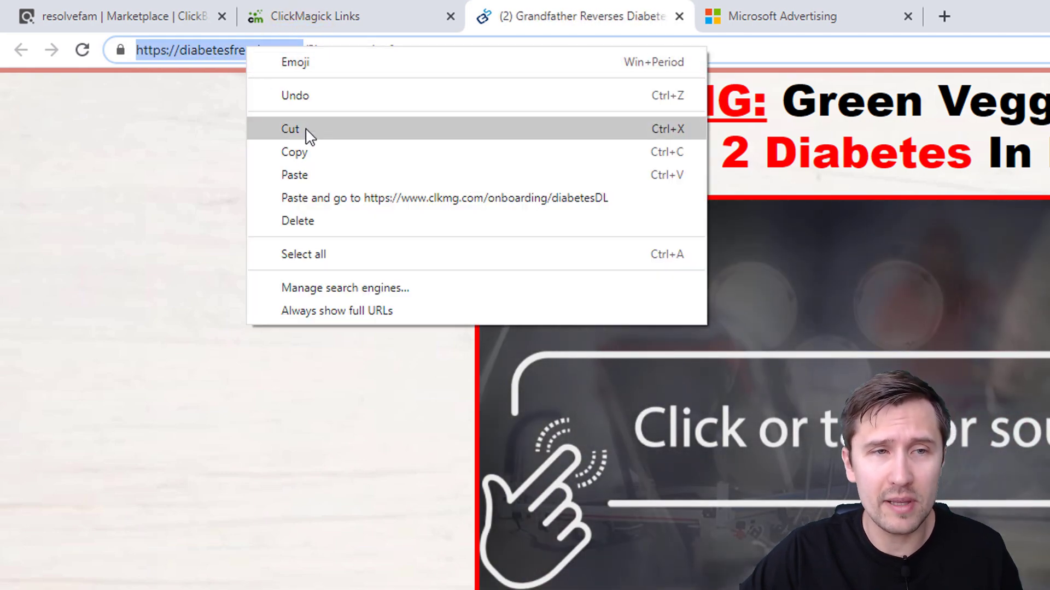
click(295, 153)
triple_click(340, 51)
right_click(339, 55)
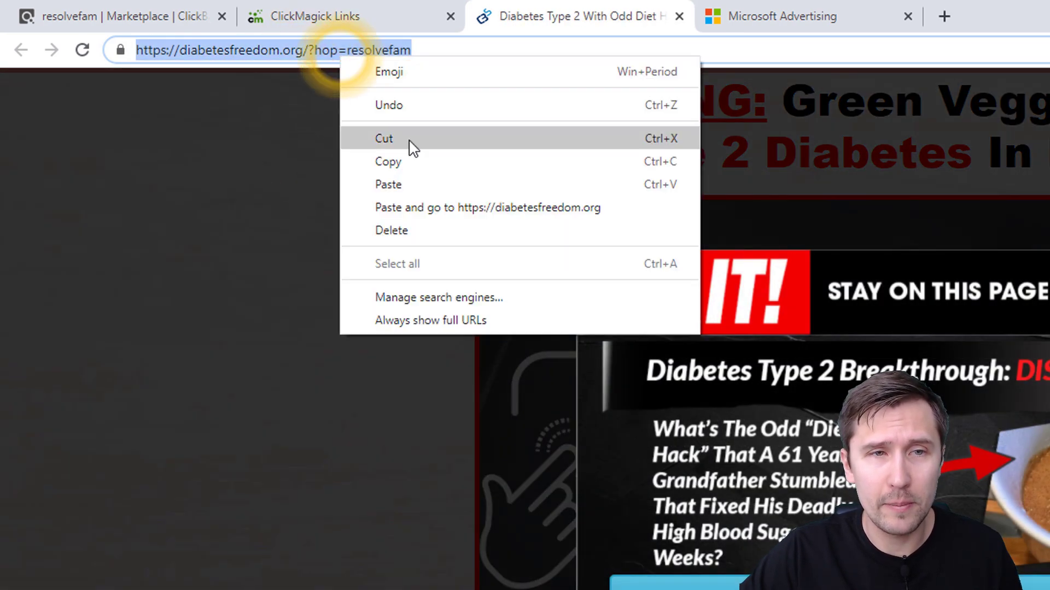
click(388, 184)
key(Return)
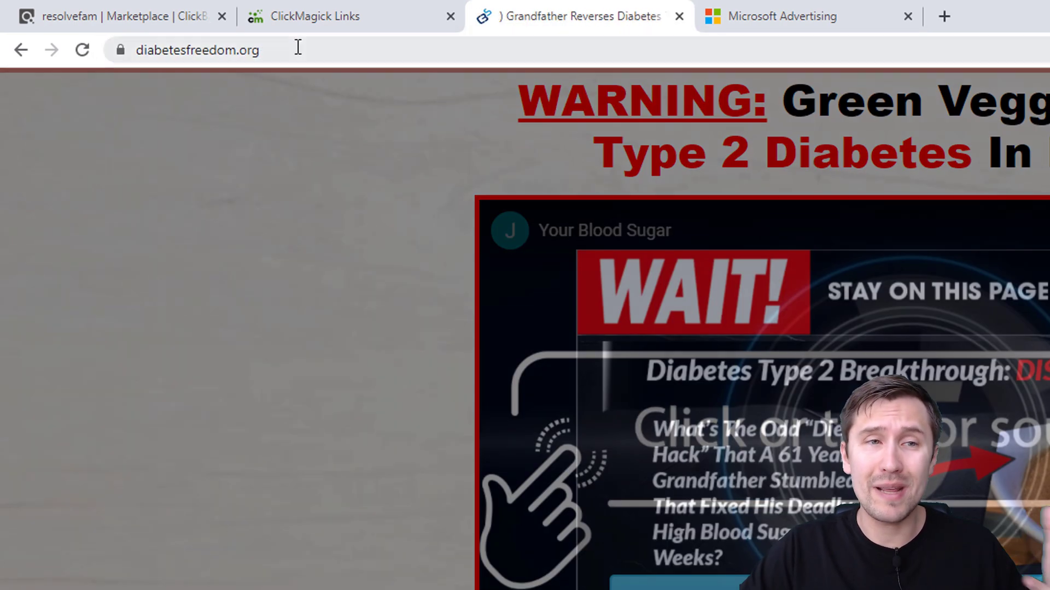
click(294, 46)
click(309, 51)
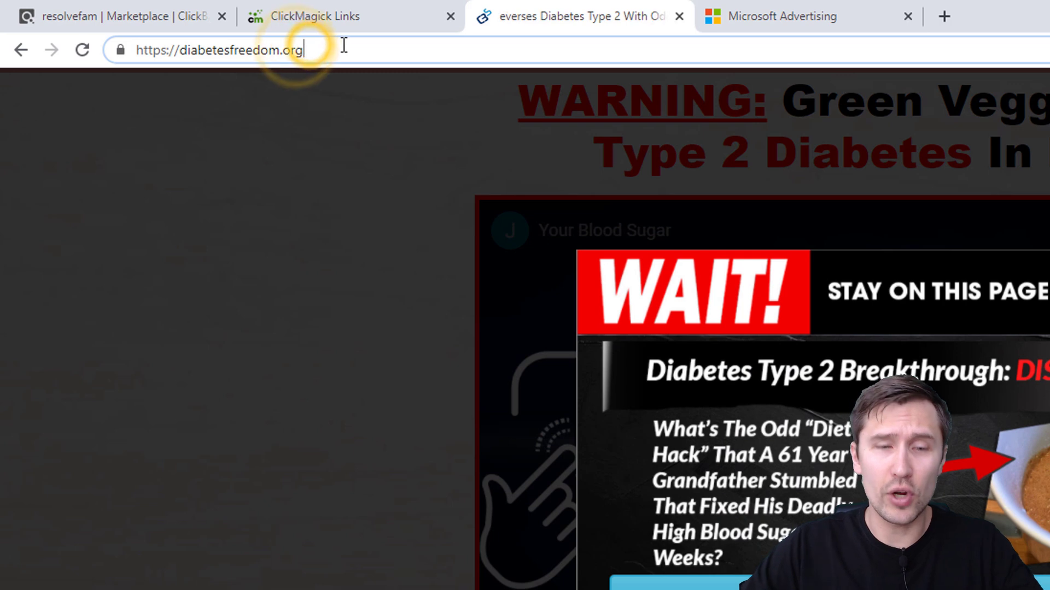
text(/diabetes/)
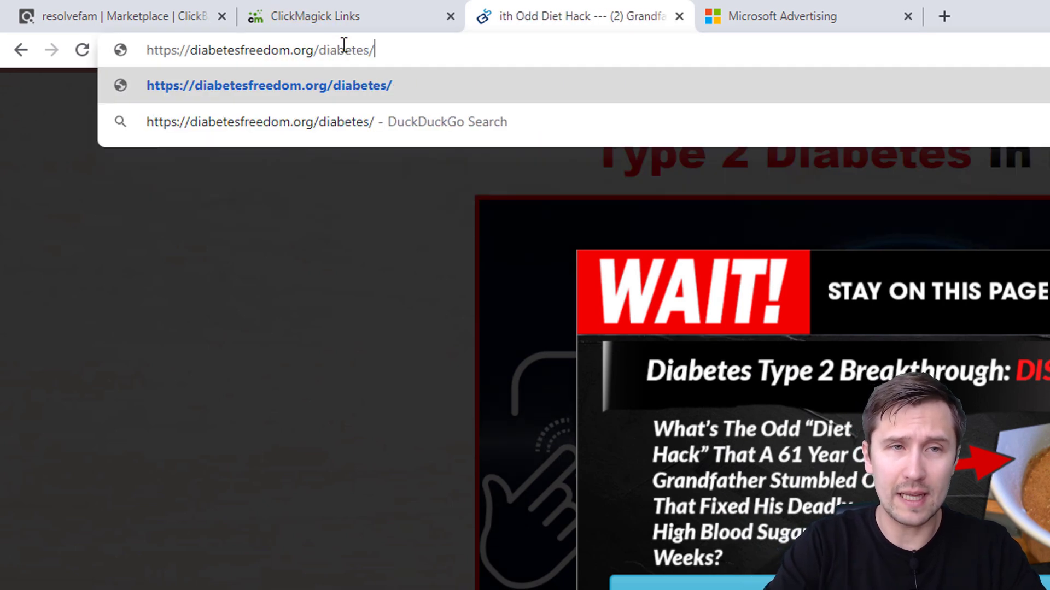
text(gonow.php)
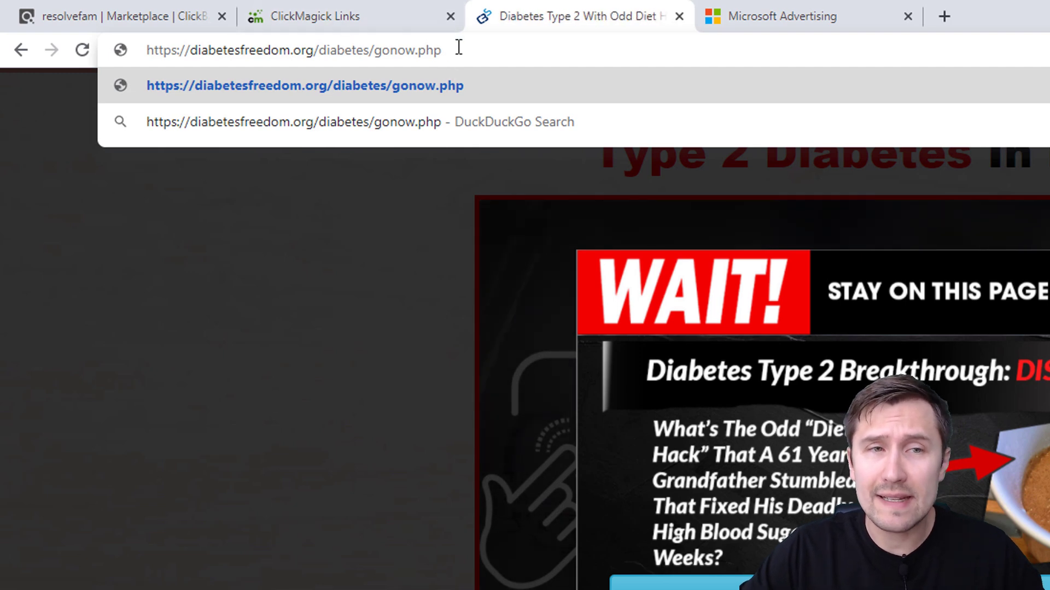
drag(315, 50, 146, 50)
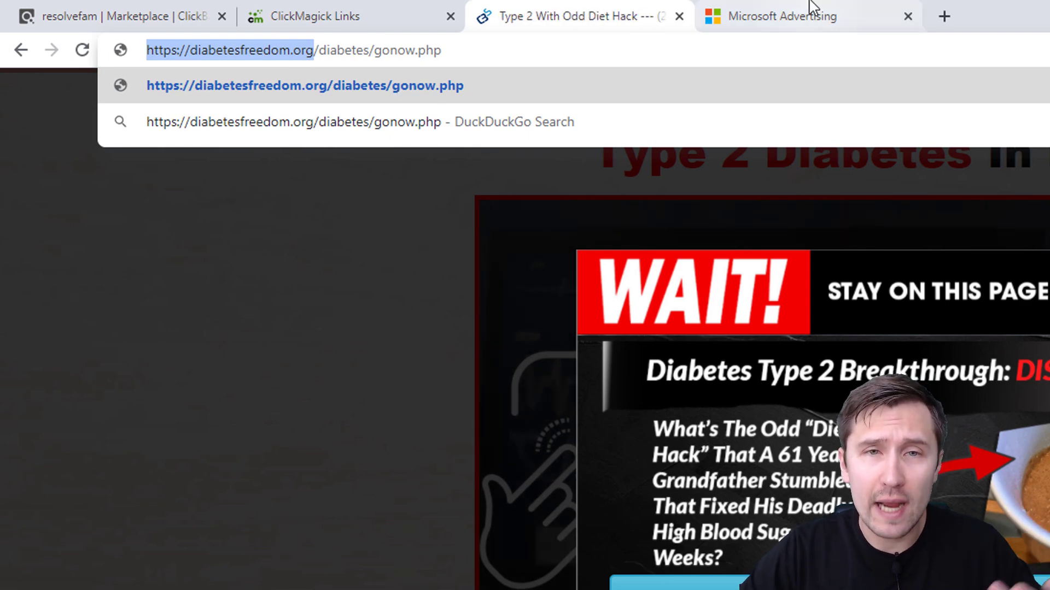
- From ClickMagick, open the Diabetes Freedom DL tracking link's destination page in a new tab and reload its full address
click(335, 12)
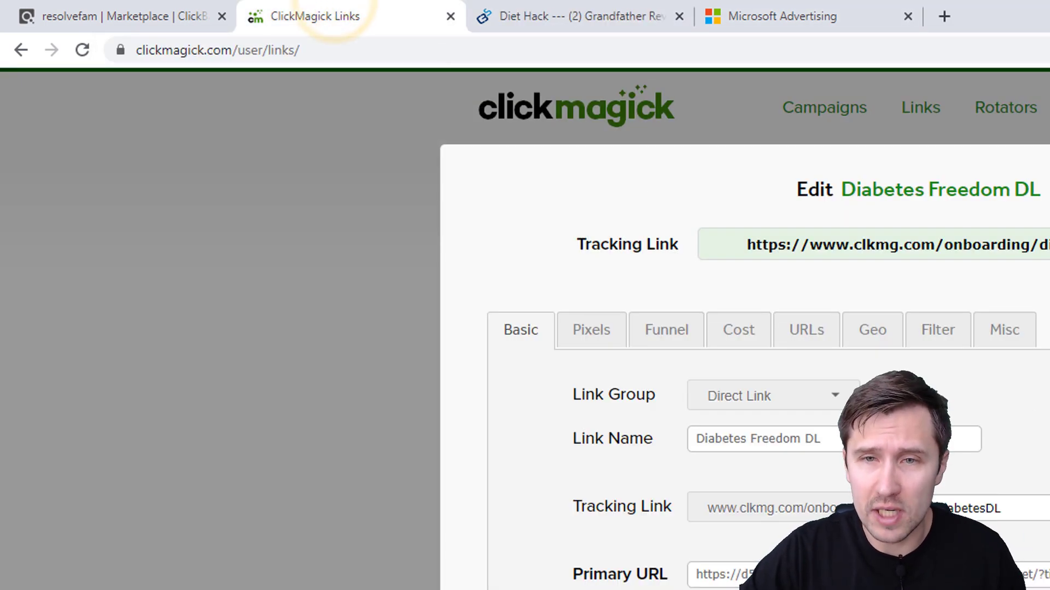
click(738, 244)
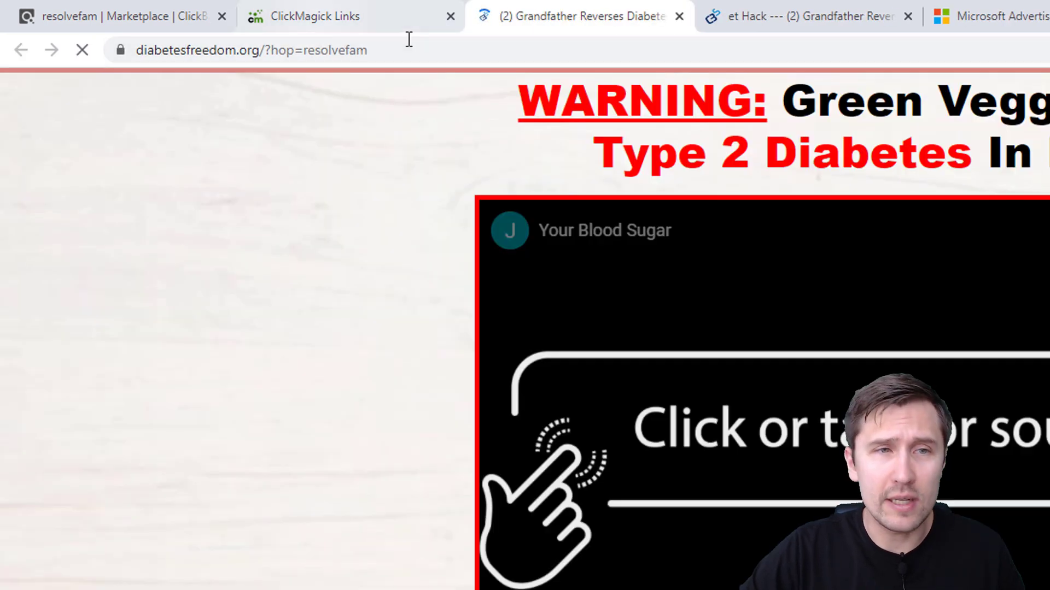
click(414, 47)
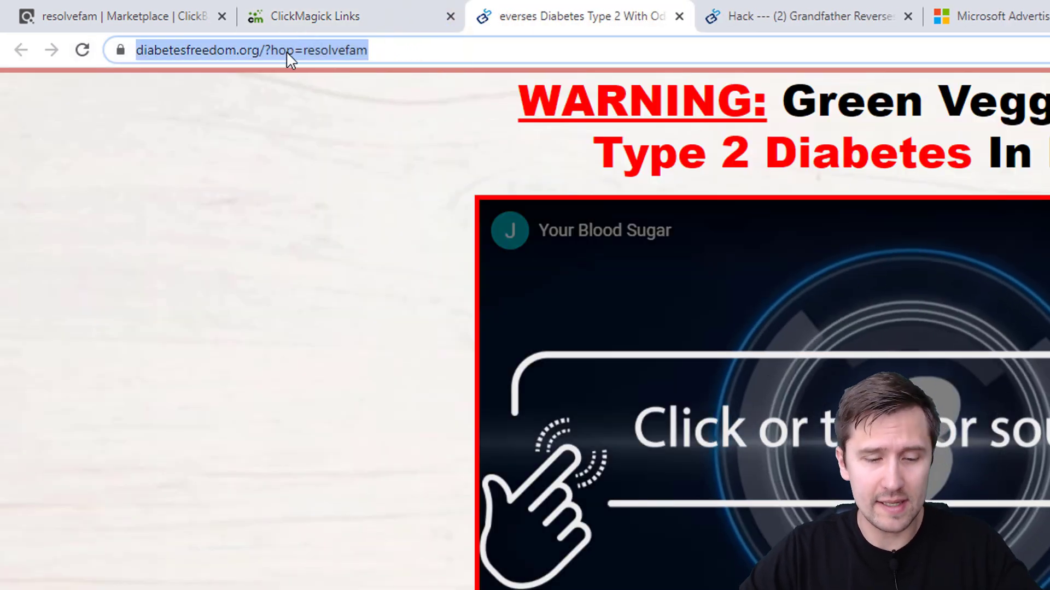
click(358, 50)
key(ctrl+a)
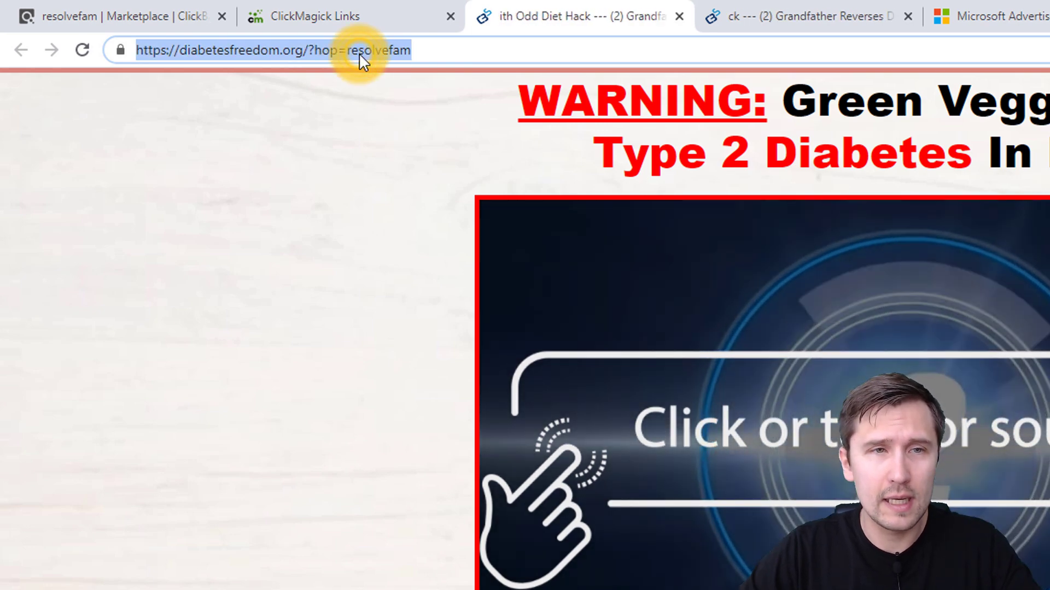
key(ctrl+v)
key(Return)
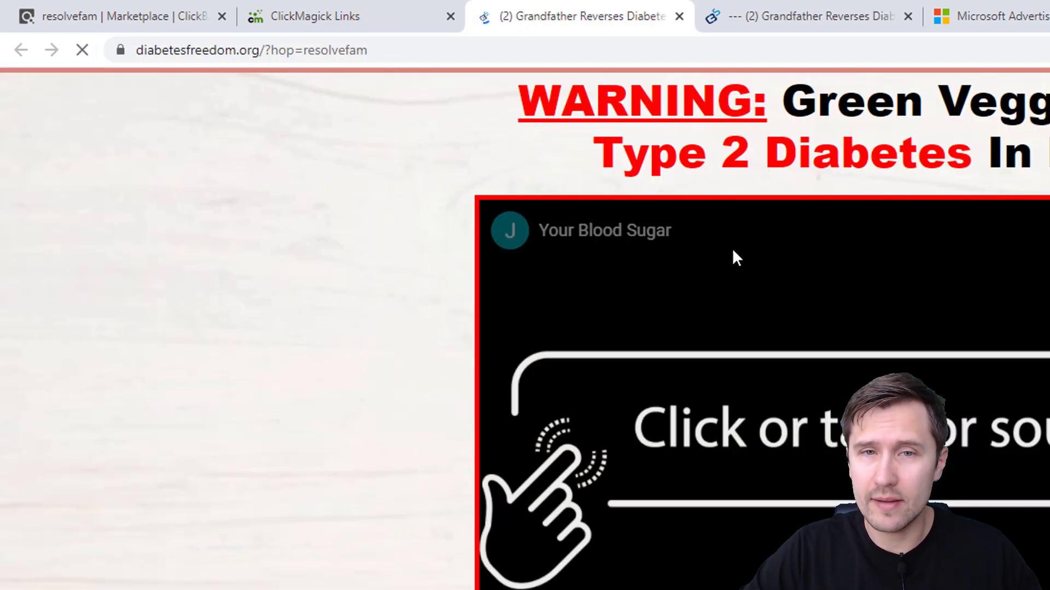
- Examine the destination page's address, telling the base domain apart from the ?hop=resolvefam parameter
mouse_move(265, 47)
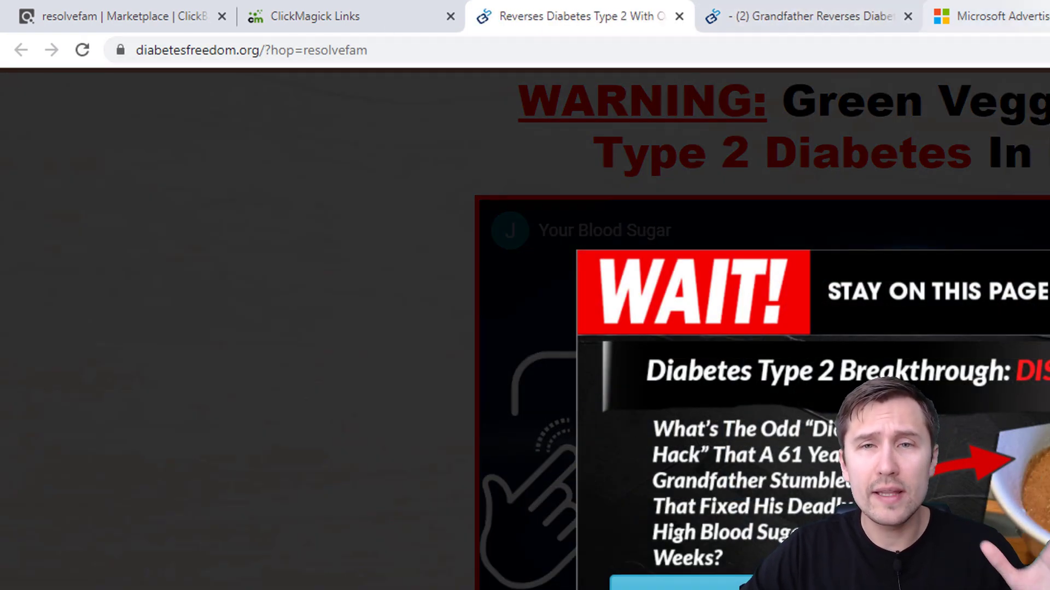
click(984, 17)
click(666, 8)
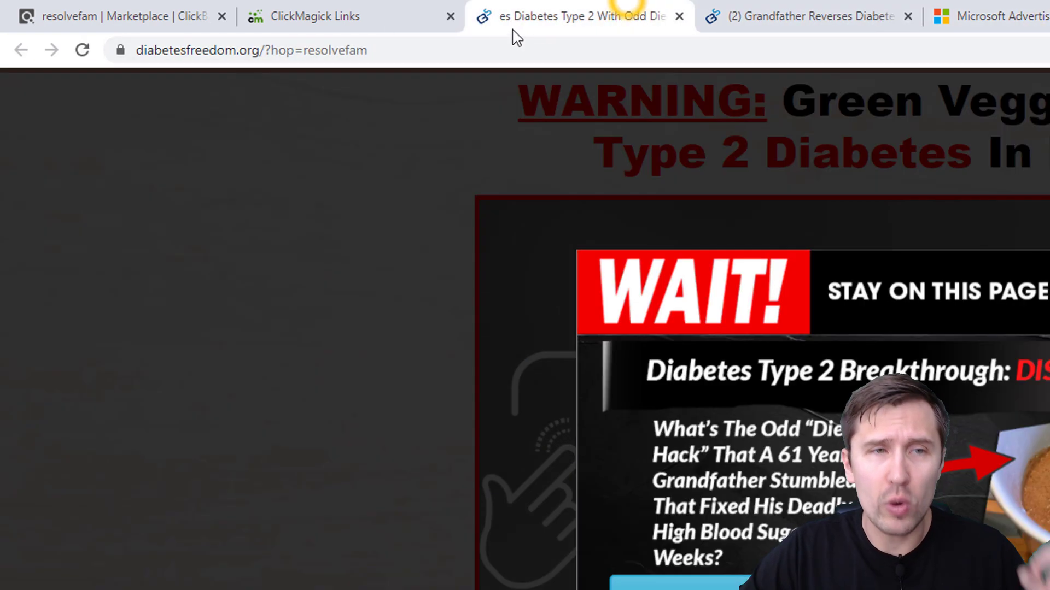
click(241, 59)
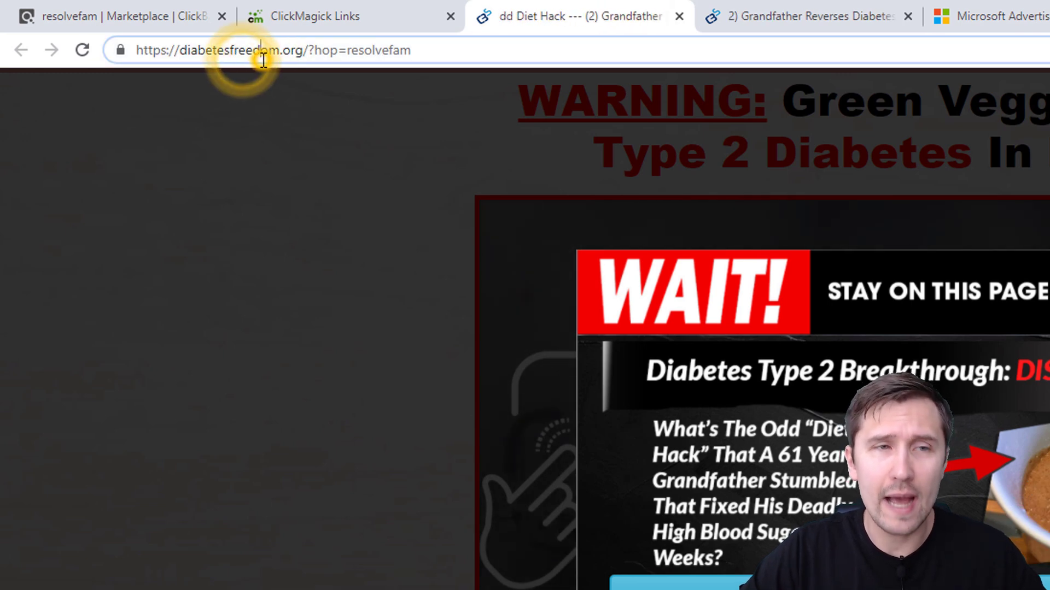
triple_click(257, 58)
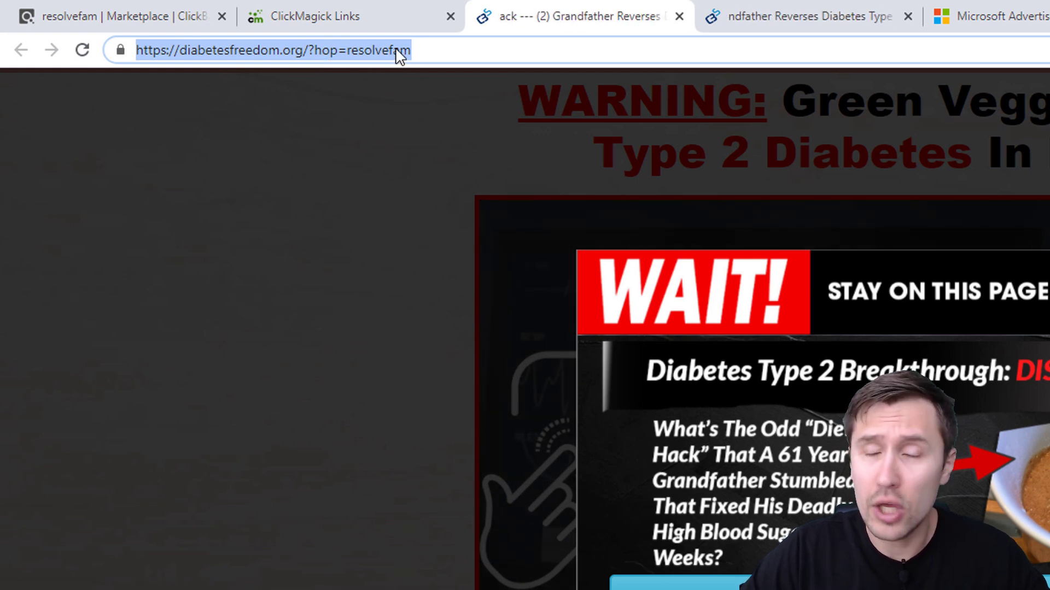
click(356, 49)
drag(310, 50, 452, 67)
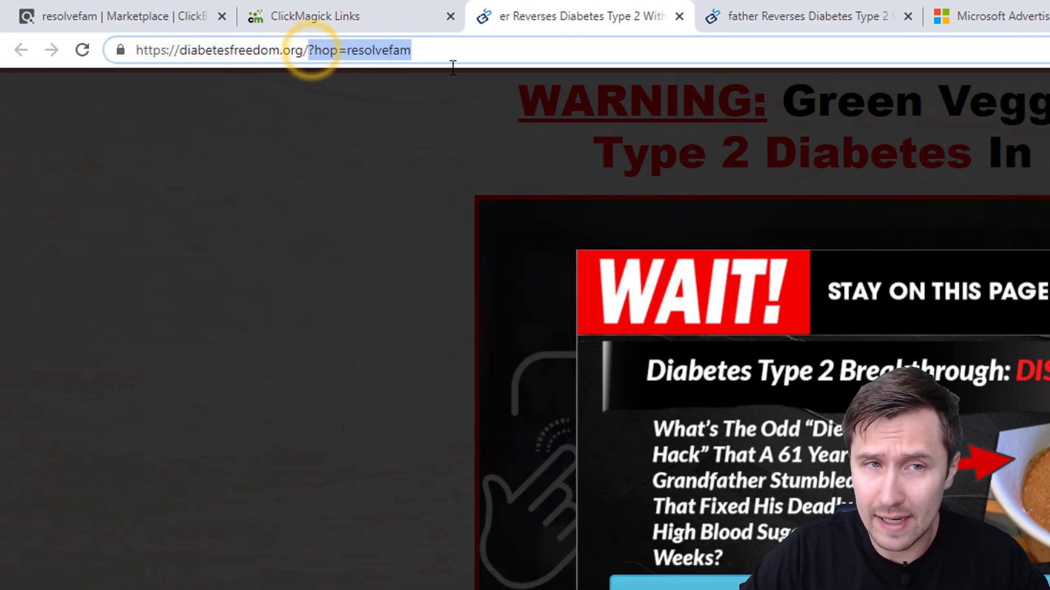
click(300, 47)
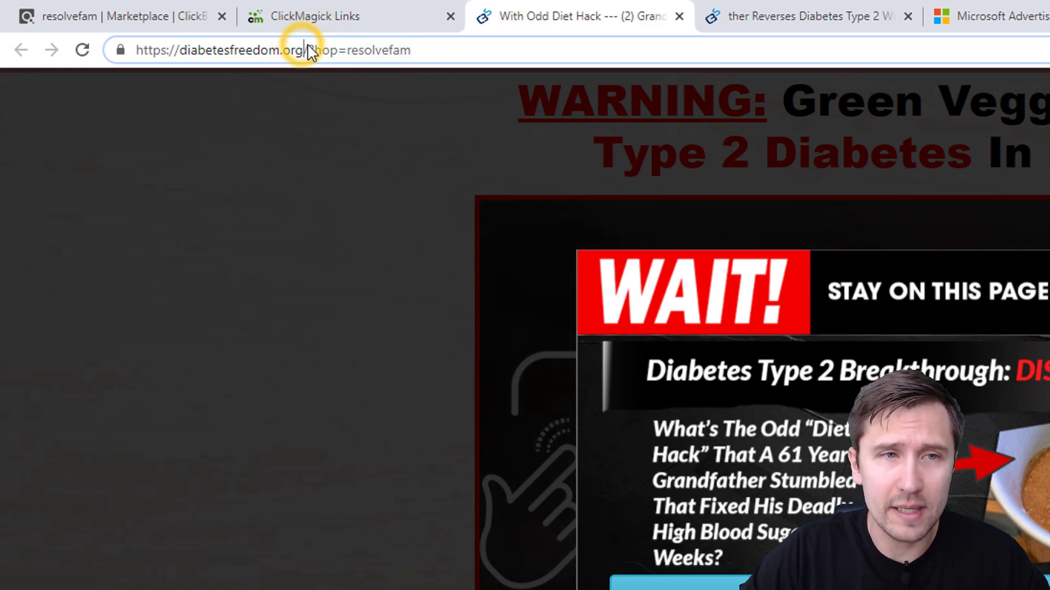
drag(416, 51, 227, 61)
click(302, 47)
right_click(226, 50)
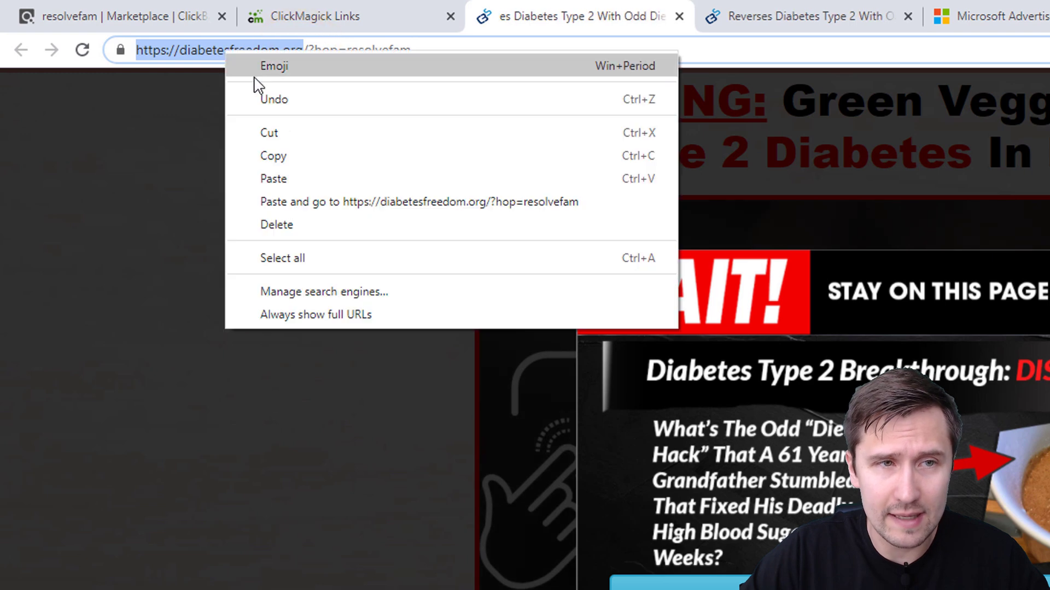
click(288, 156)
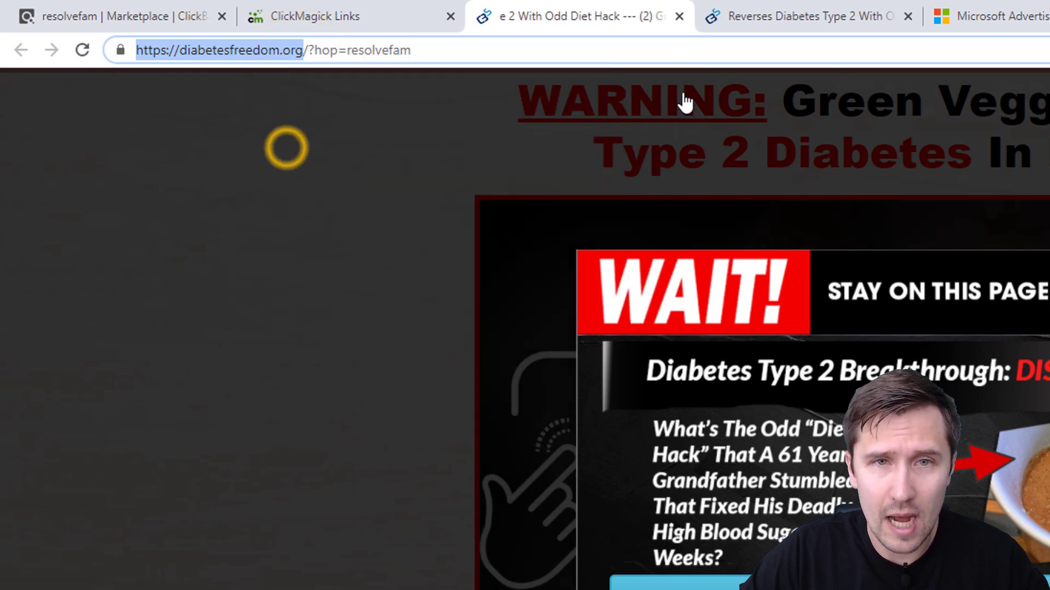
- Switch to the Microsoft Advertising ad editor and replace the Final URL with the copied diabetesfreedom.org address
click(1001, 14)
triple_click(678, 348)
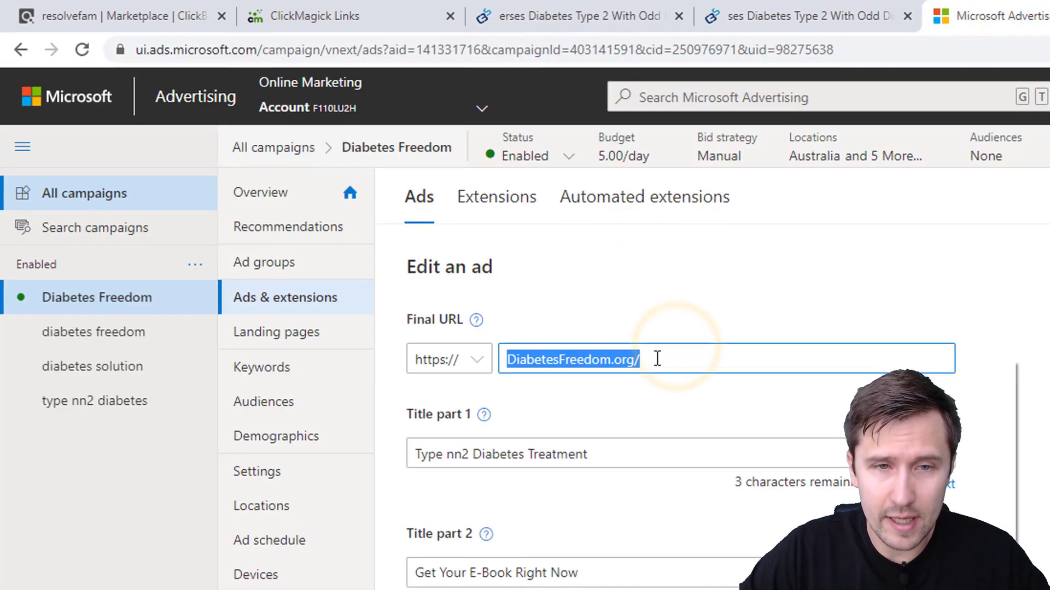
right_click(664, 358)
click(749, 454)
key(ctrl+v)
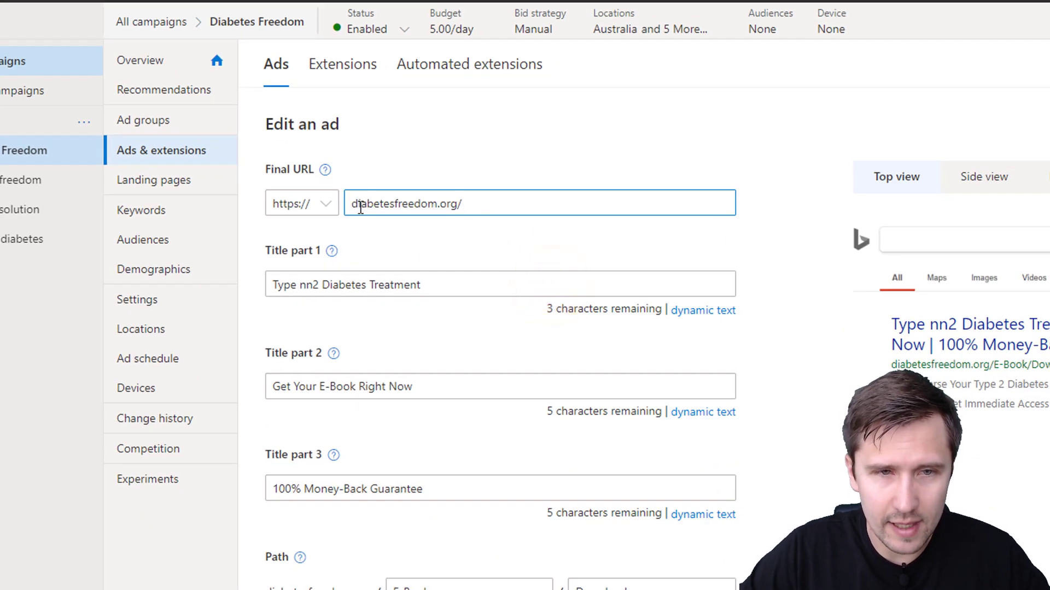
- Capitalize the D and F in the Final URL so it reads DiabetesFreedom.org/, and check it in the ad preview
key(BackSpace)
text(D)
key(Right)
key(Right)
key(Right)
key(Right)
key(Right)
key(Right)
key(Right)
key(Right)
key(BackSpace)
text(F)
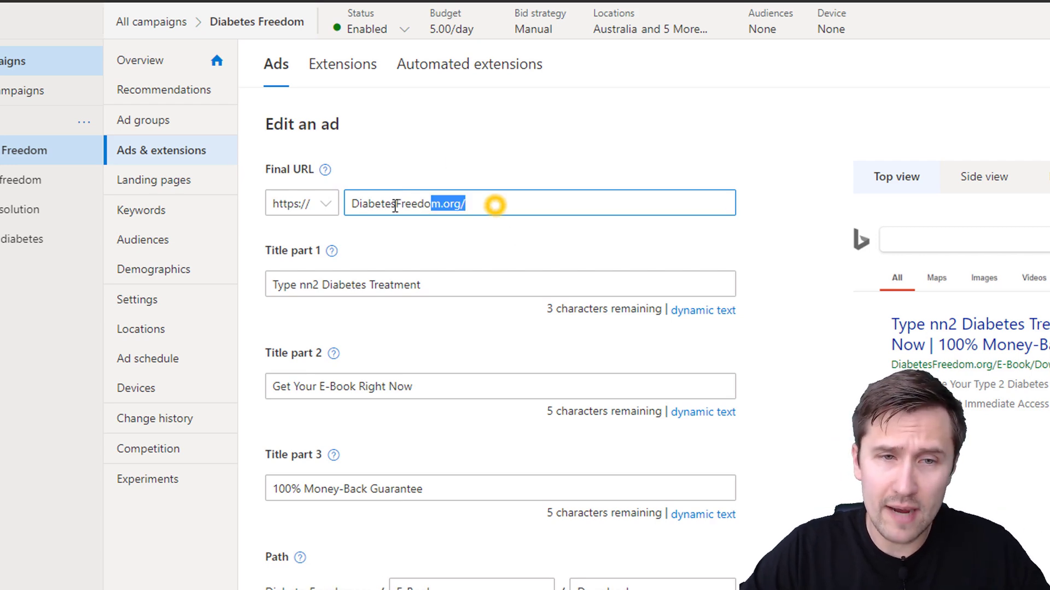
drag(395, 207, 349, 205)
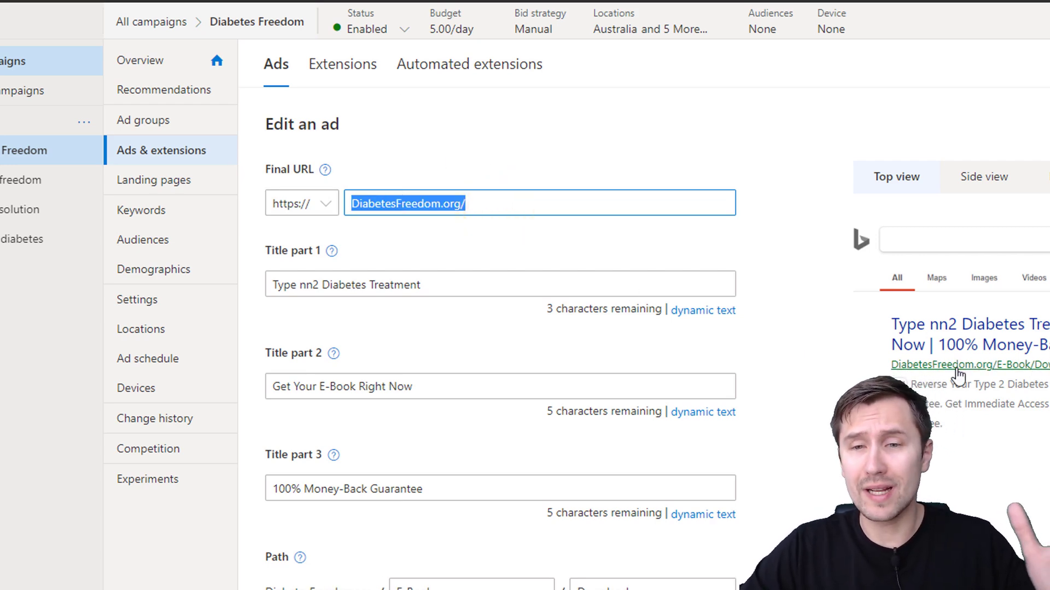
click(997, 346)
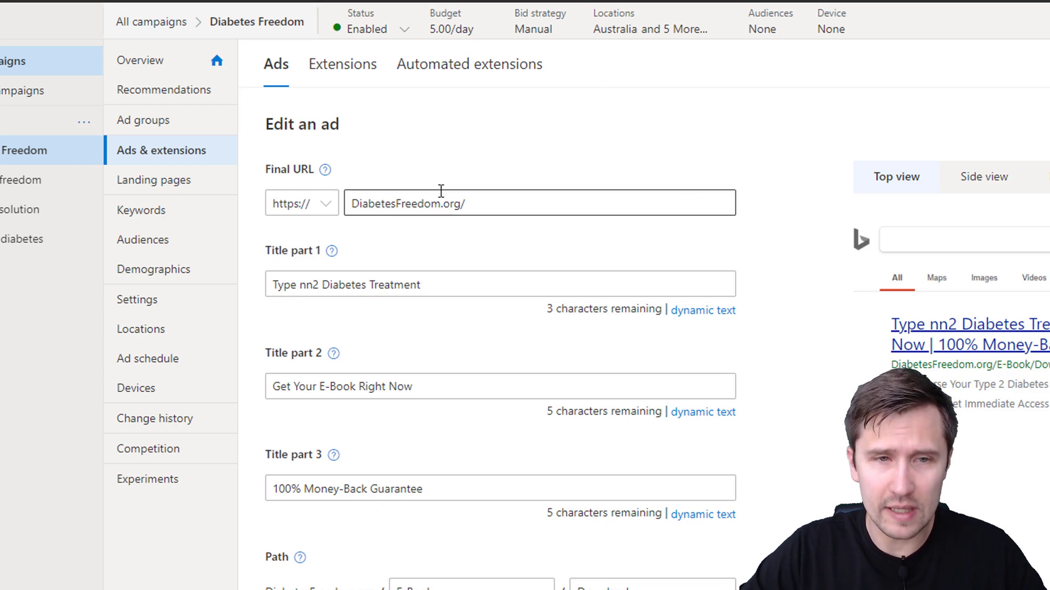
- Locate the ad's Tracking template field, and copy the Diabetes Freedom DL tracking link from ClickMagick
scroll(551, 245, down, 5)
scroll(548, 257, down, 8)
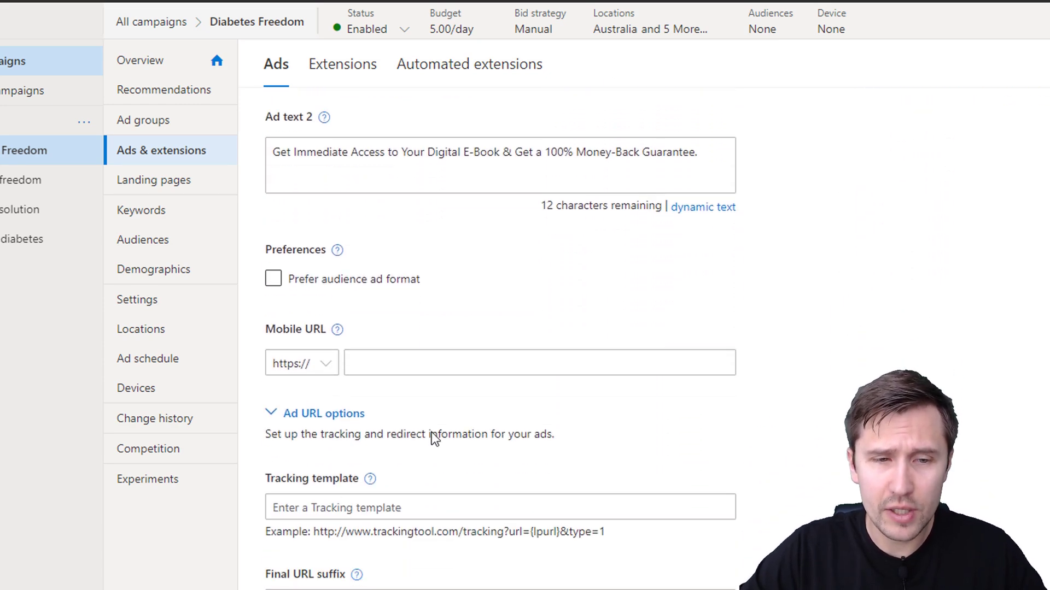
drag(272, 481, 345, 490)
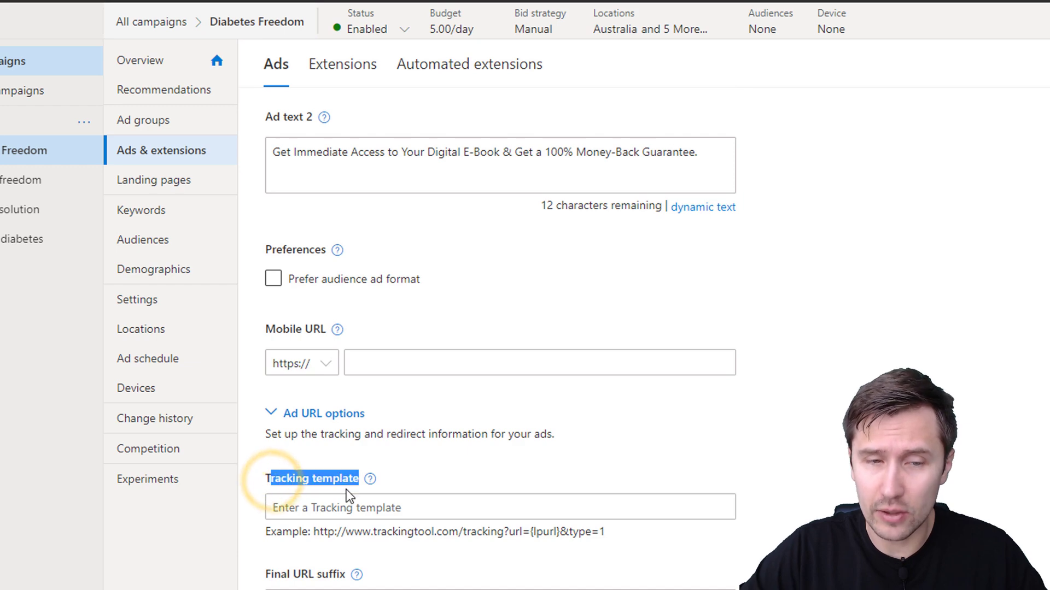
click(276, 508)
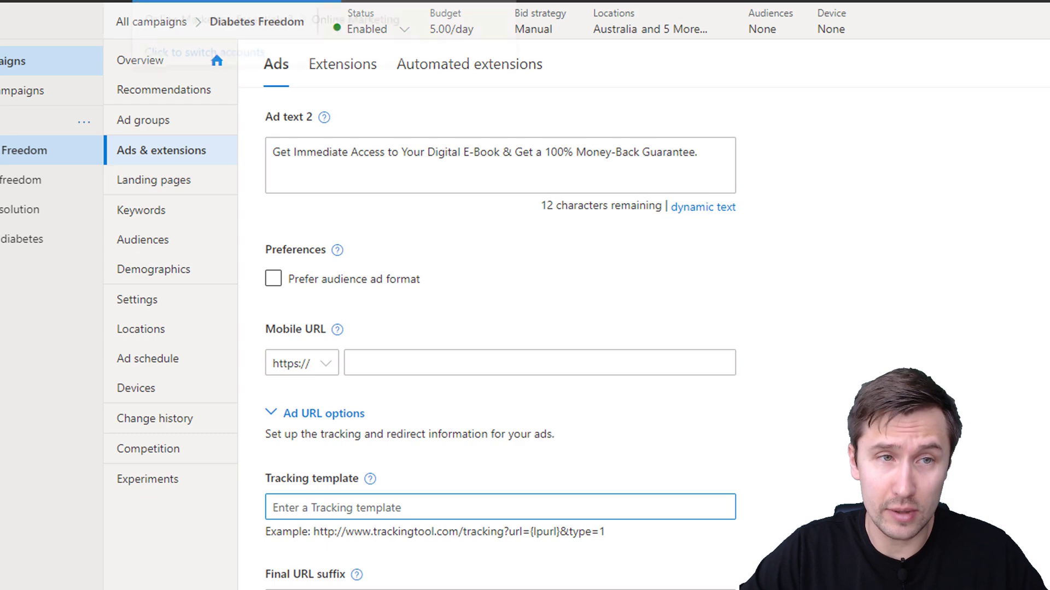
key(alt+Tab)
drag(553, 105, 878, 134)
click(943, 110)
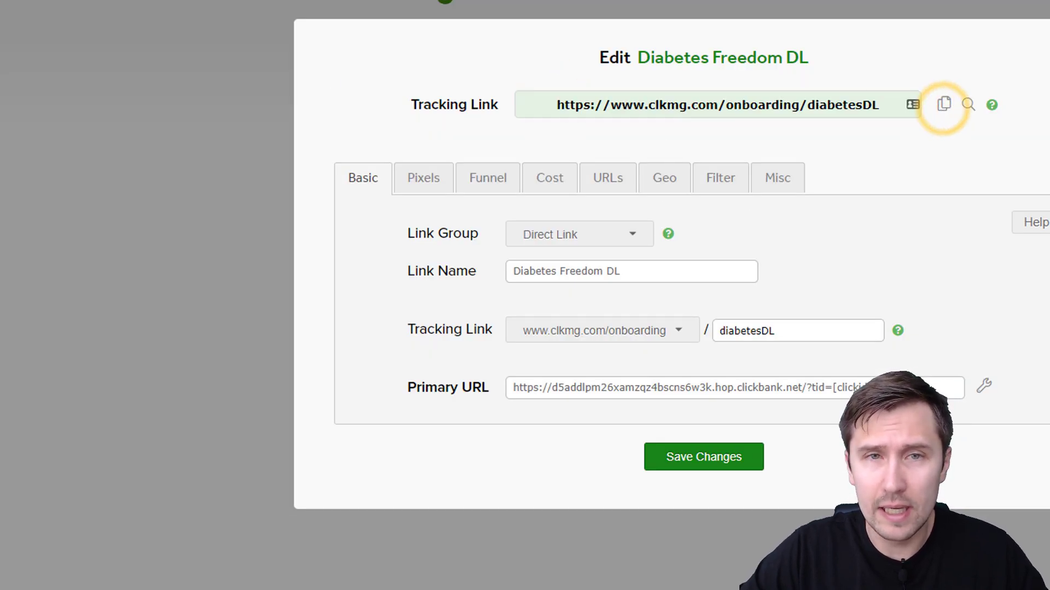
key(alt+Tab)
right_click(347, 503)
click(401, 328)
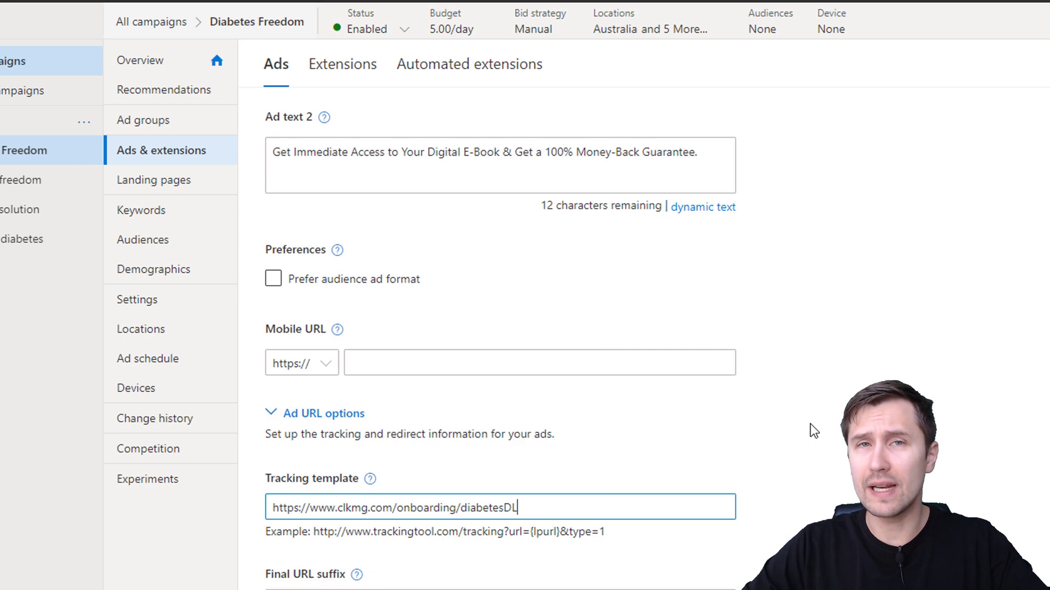
- Append the dynamic parameters /{keyword}/{querystring}/{adgroup}/{adid}/{network} to the end of the ad's Tracking template
scroll(804, 432, down, 3)
text(/{)
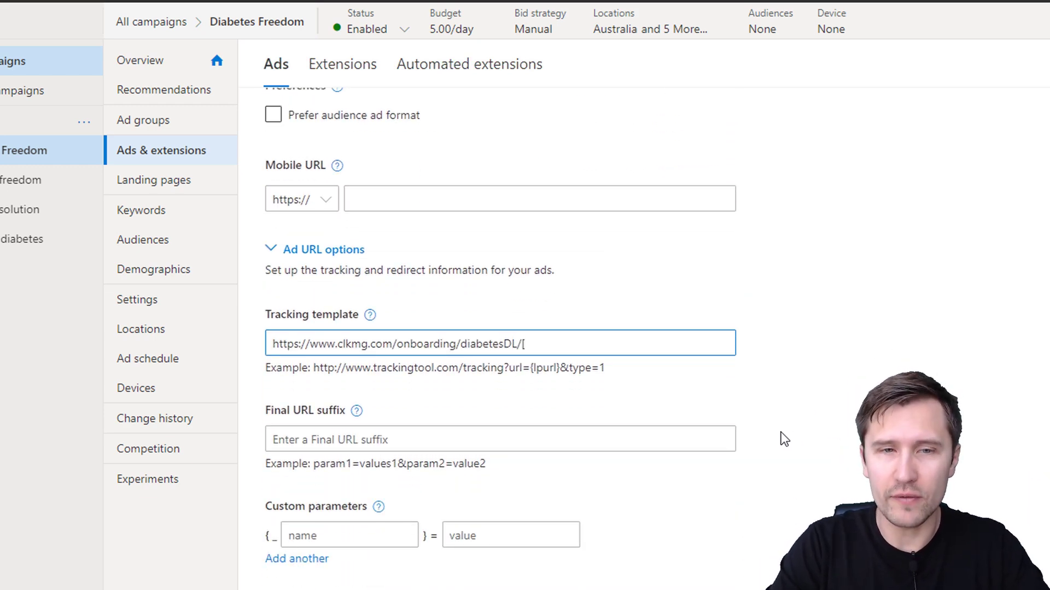
text(keyword)
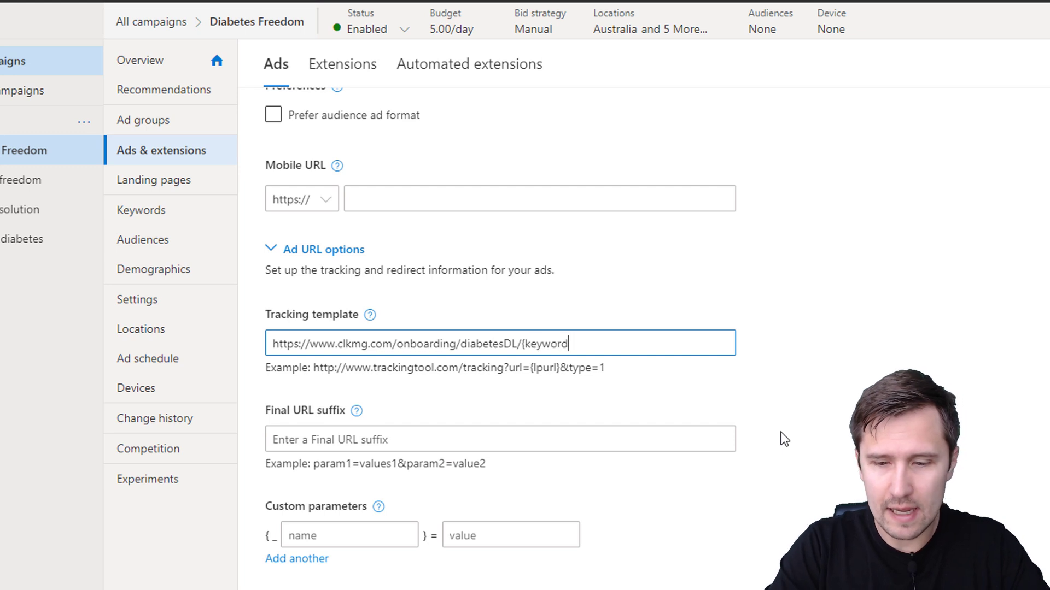
text(}/{query)
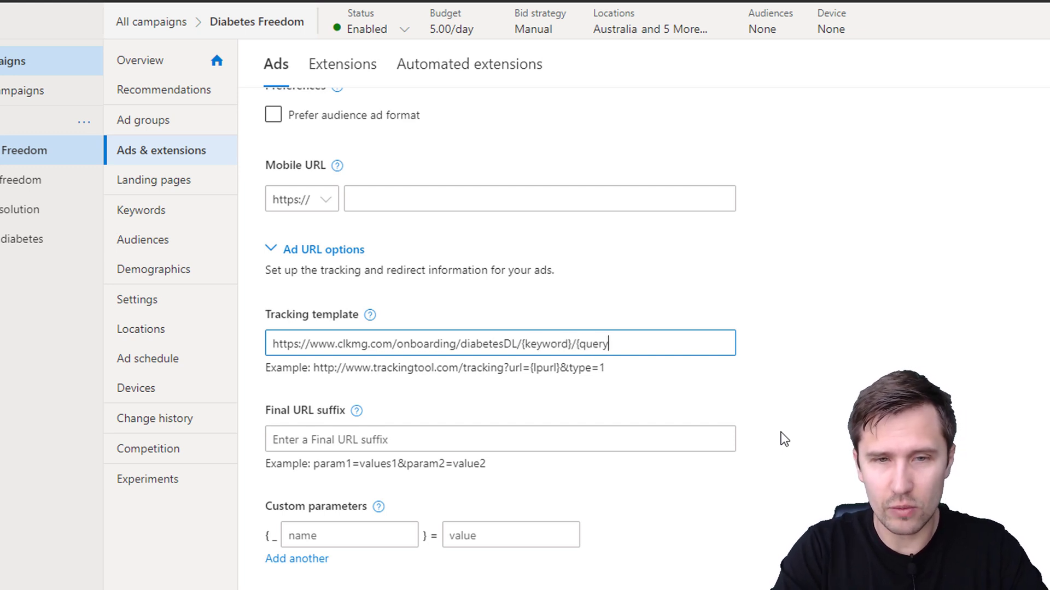
text(string}/{adgroup)
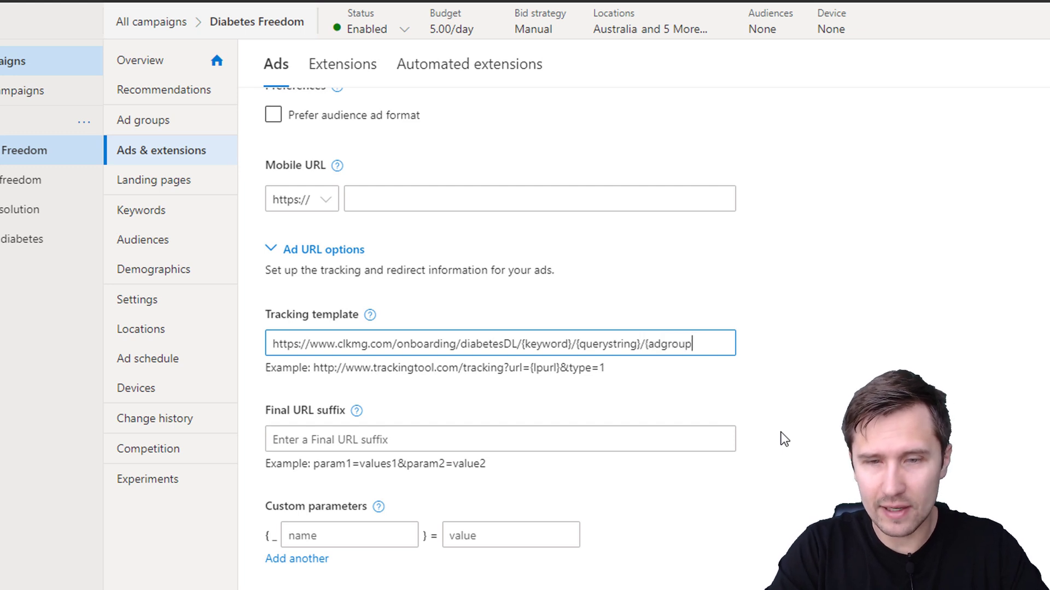
text(}/{adid})
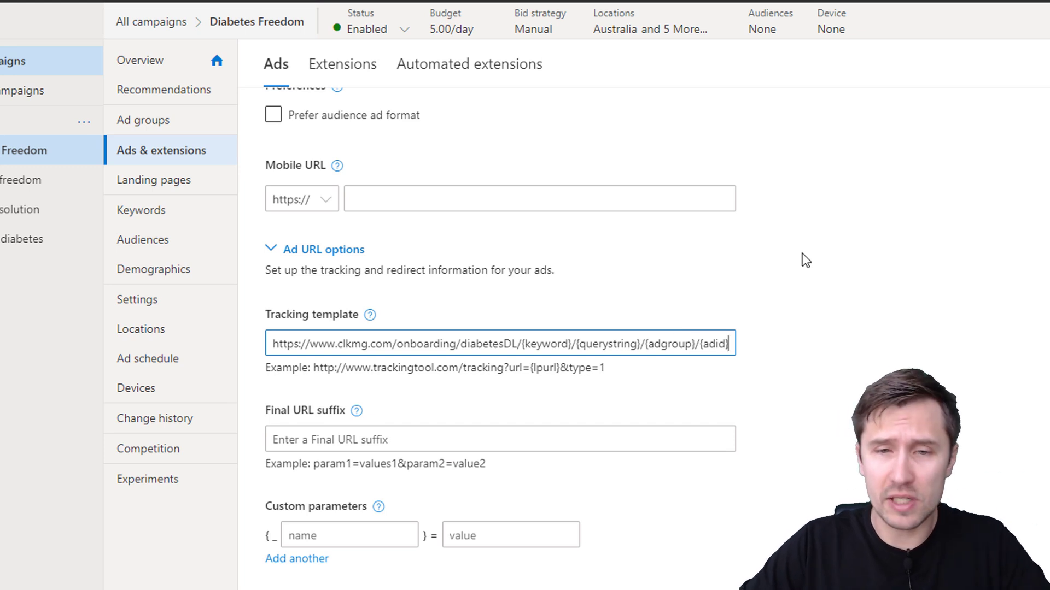
text(/{ne)
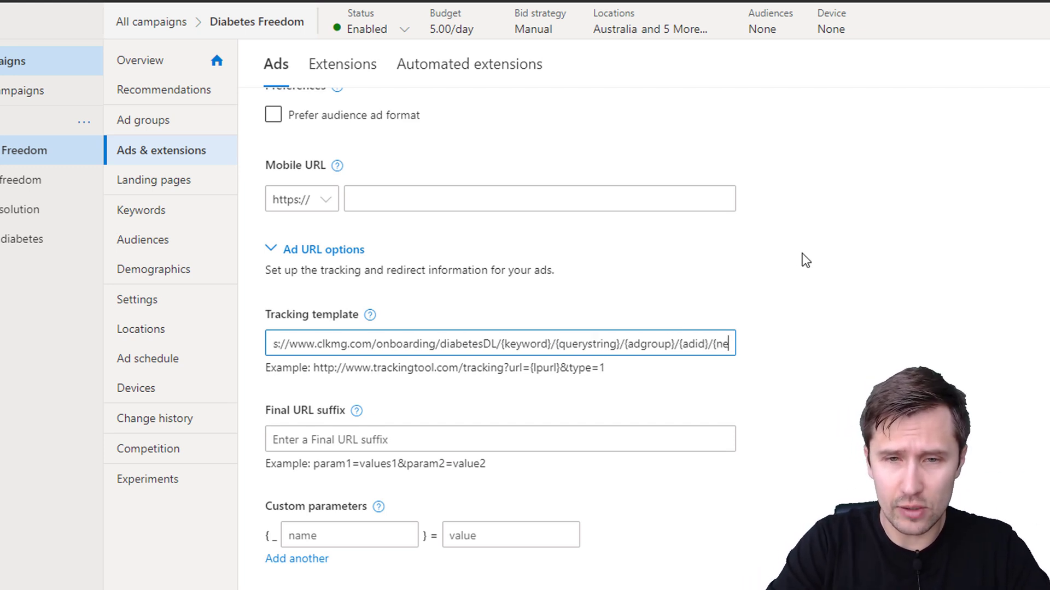
text(twork})
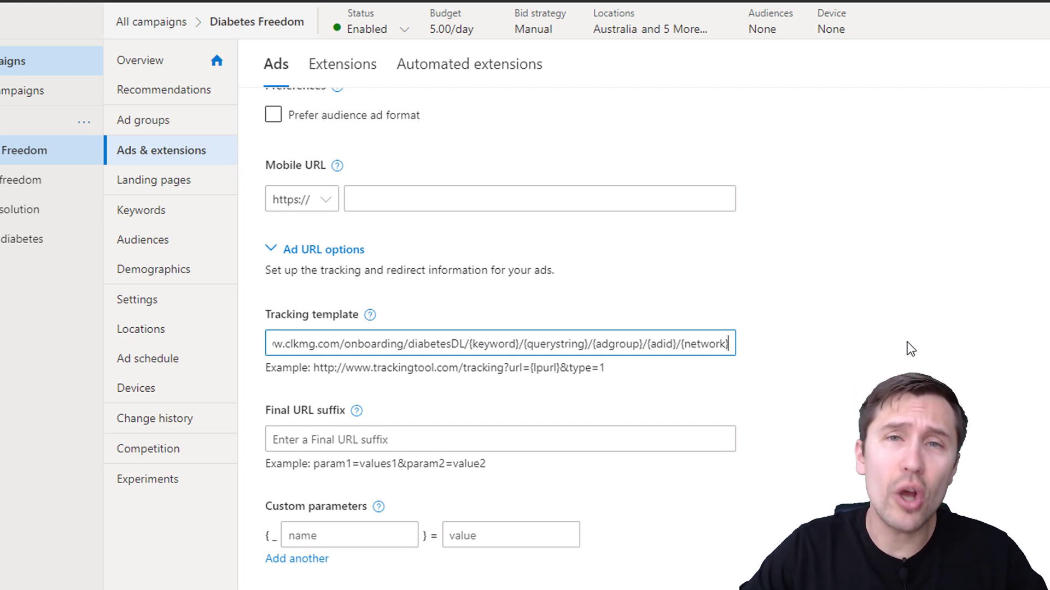
- Test the ad's URL setup and view the landing page and tracking call details of the test
click(151, 22)
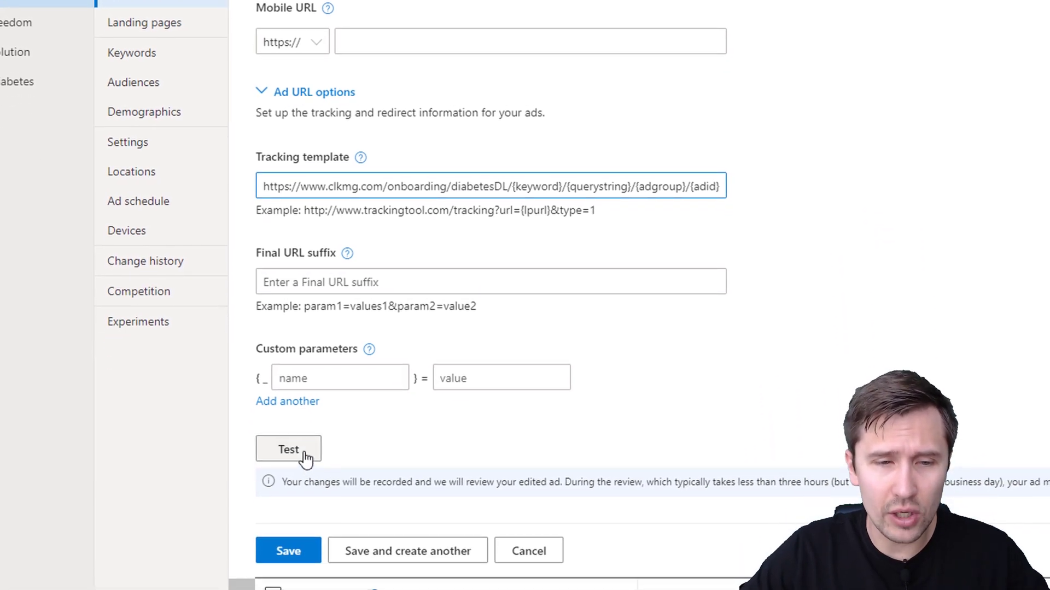
click(304, 457)
scroll(611, 417, down, 2)
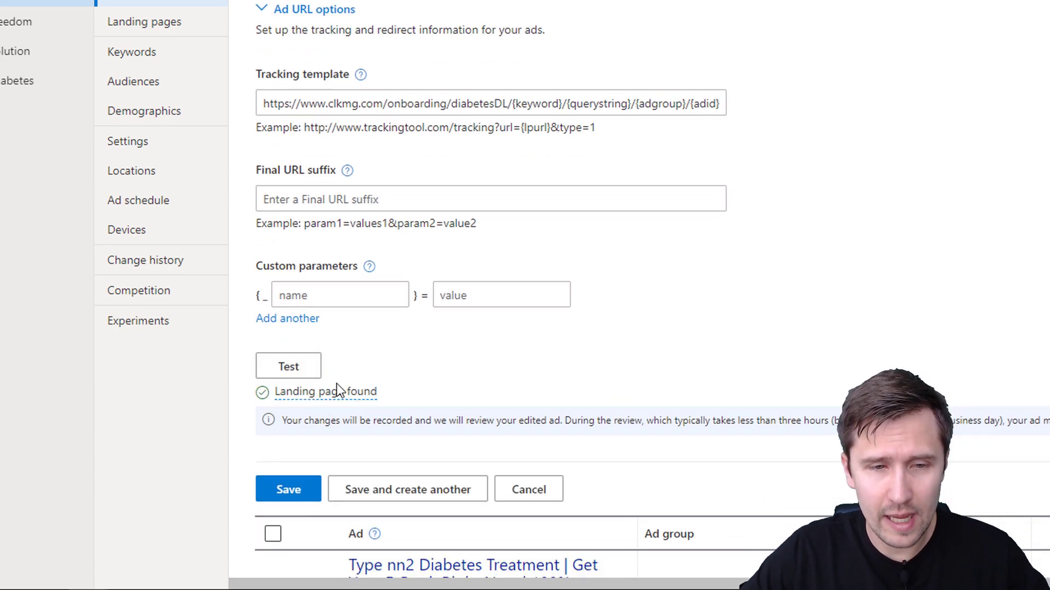
mouse_move(325, 394)
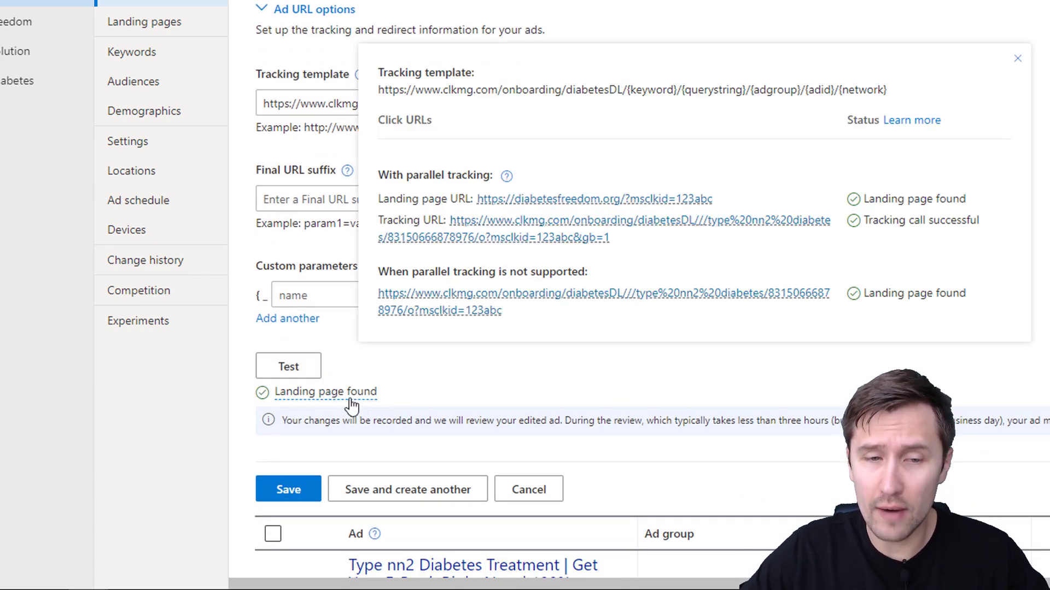
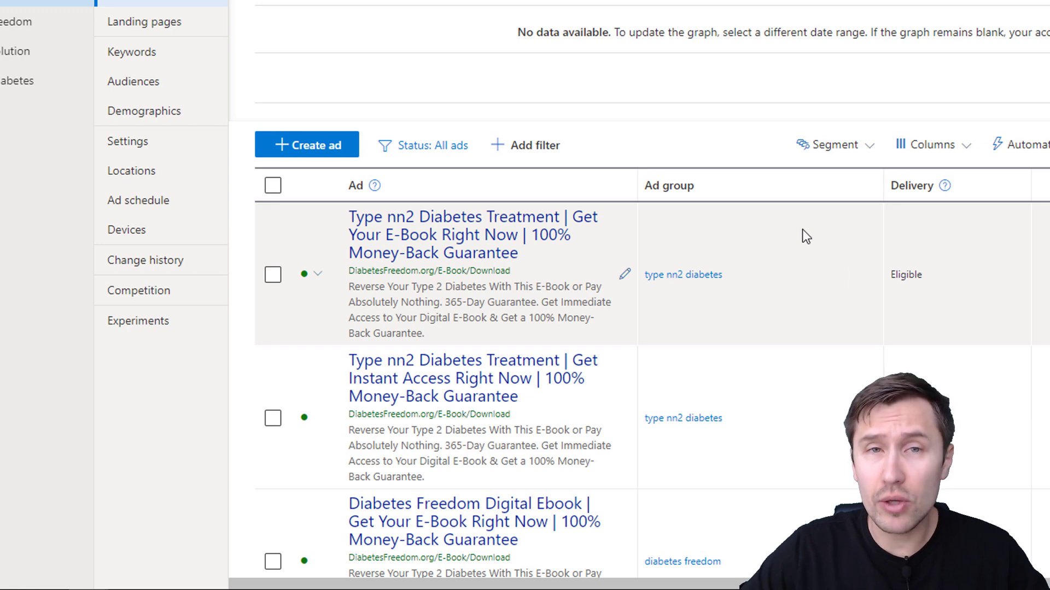
- Reopen the first Type nn2 Diabetes Treatment ad for editing and compare its Final URL with the sales page address
click(626, 279)
click(492, 34)
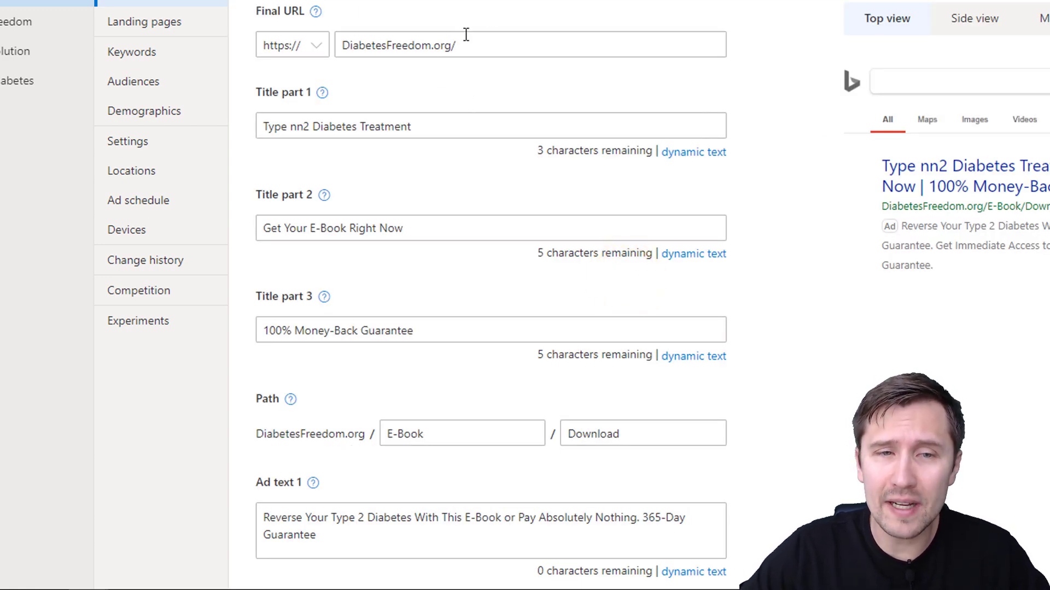
triple_click(465, 35)
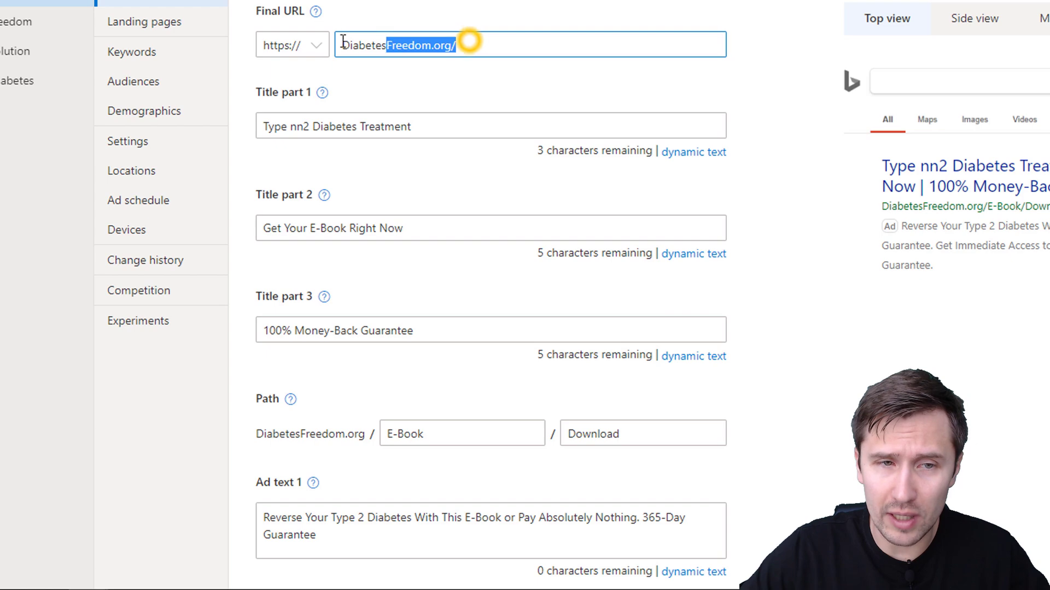
click(371, 49)
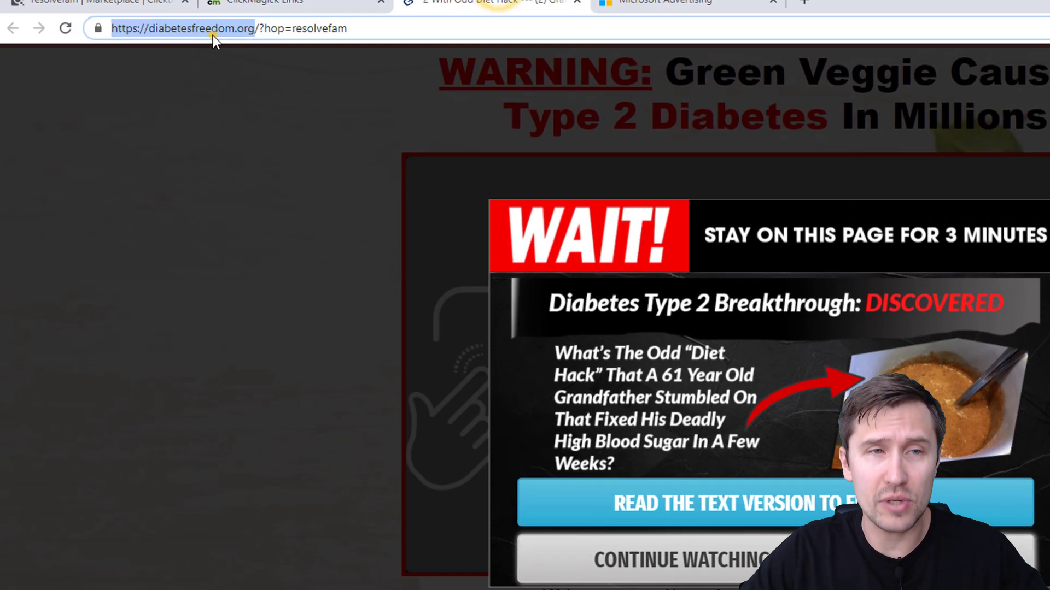
click(212, 34)
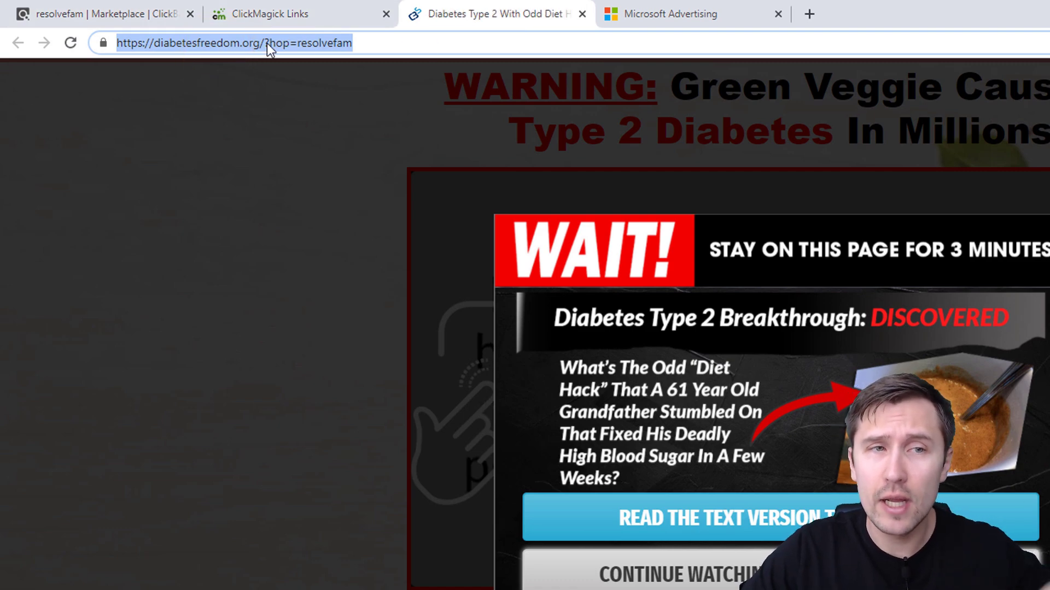
- Review the ad's Tracking template in Microsoft Advertising and compare it with the Diabetes Freedom DL tracking link in ClickMagick
click(670, 14)
scroll(590, 297, down, 3)
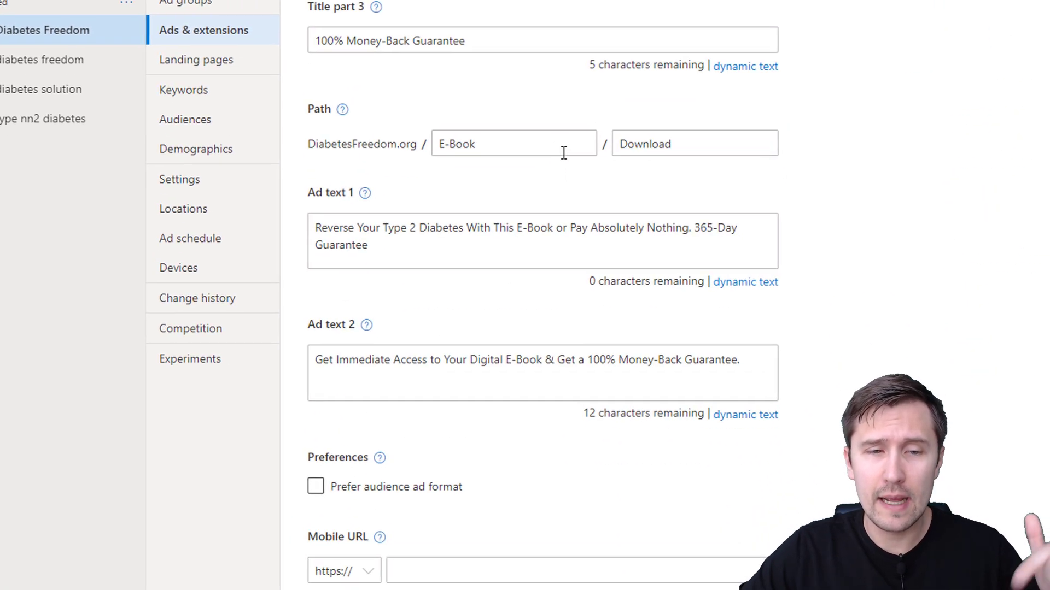
scroll(563, 153, down, 3)
drag(410, 459, 426, 494)
click(426, 495)
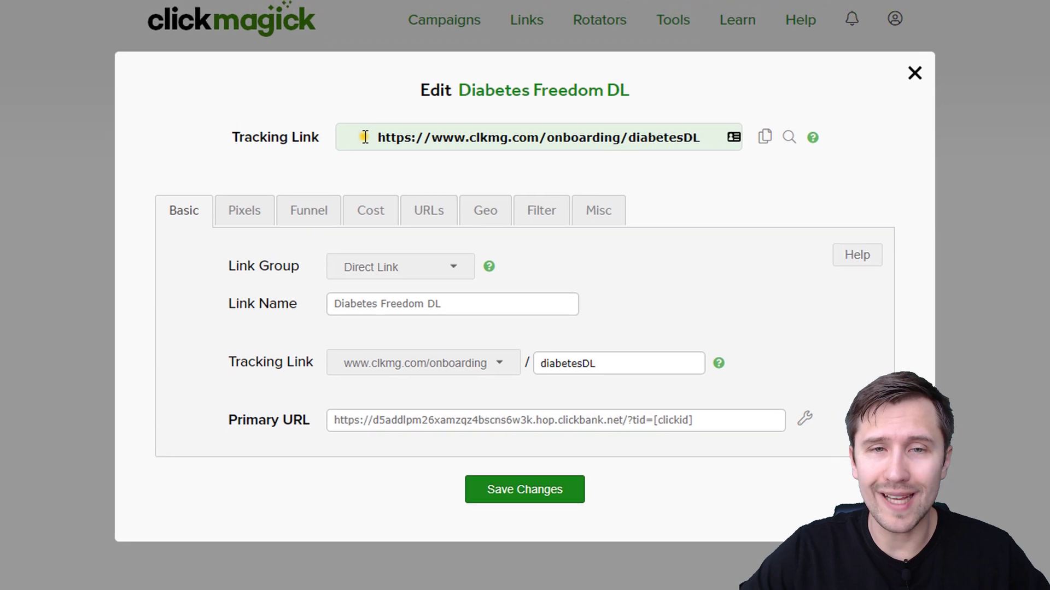
click(363, 136)
drag(362, 137, 487, 136)
double_click(488, 138)
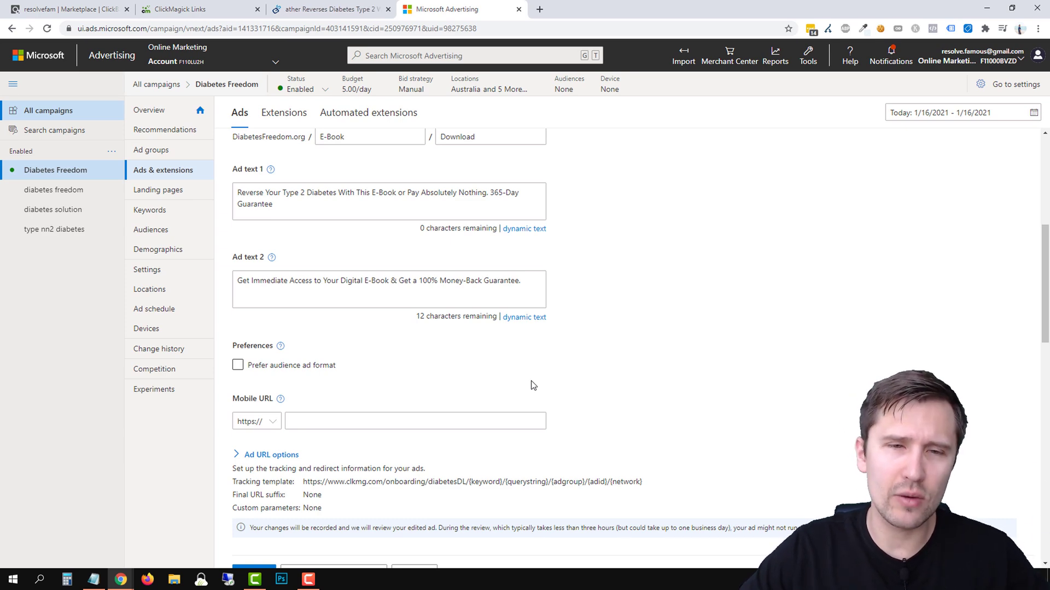
- Save the ad in Microsoft Advertising
scroll(533, 386, down, 2)
click(250, 463)
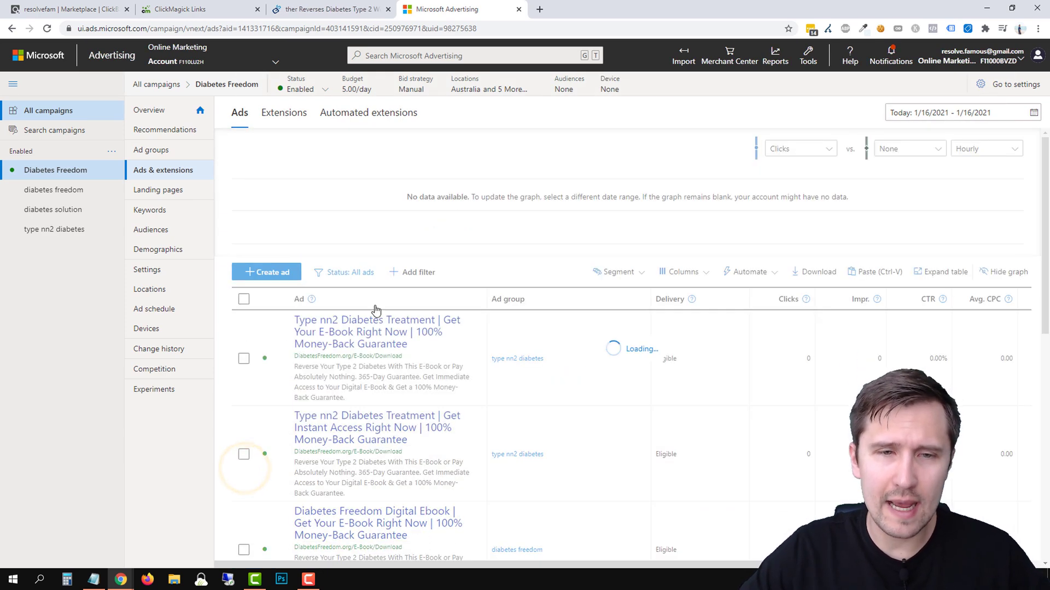
- Open the first ad's landing page from the ad list, compare it with the ClickMagick link, and close the landing page
click(370, 337)
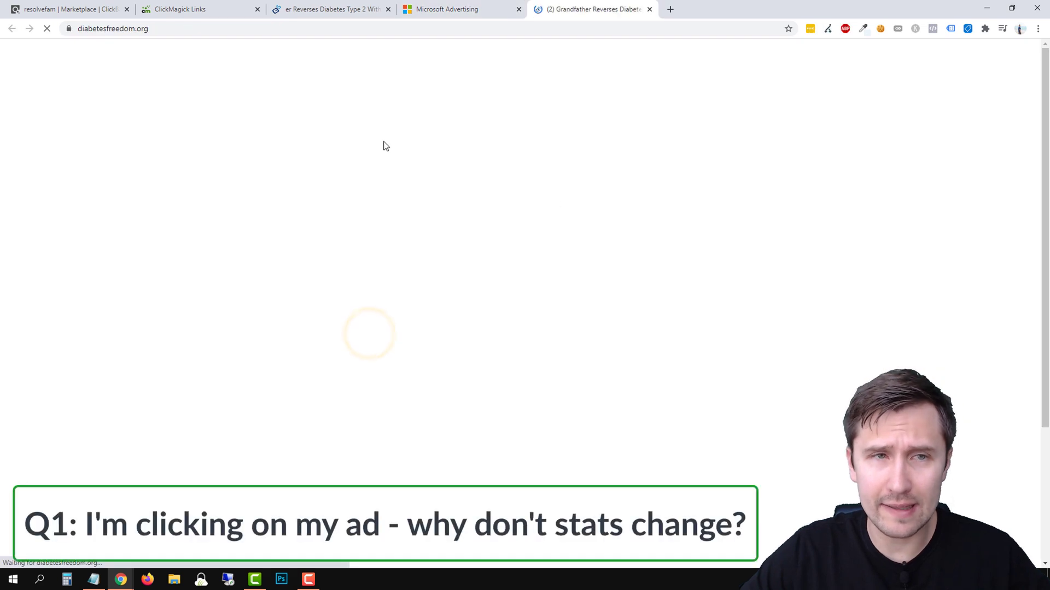
click(164, 7)
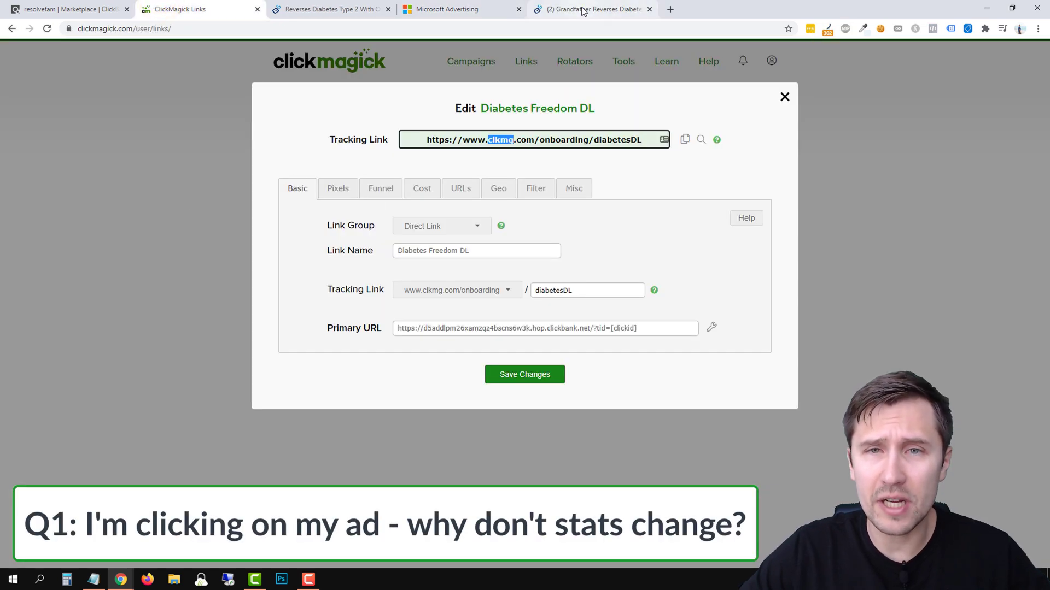
click(588, 9)
click(649, 9)
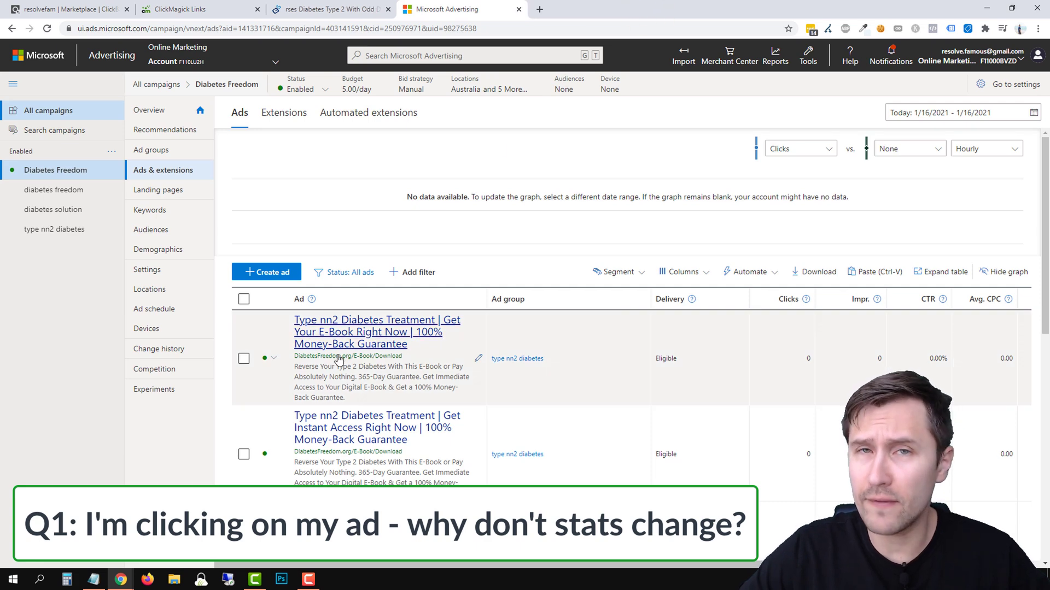
- Reopen the first Type nn2 Diabetes Treatment ad for editing and highlight its Tracking template
click(478, 359)
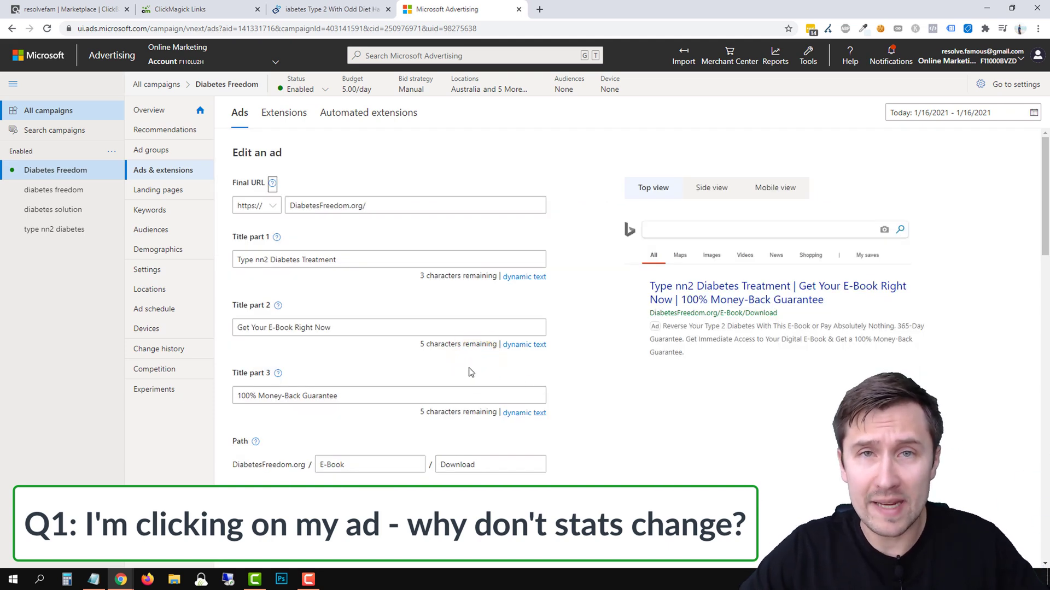
scroll(618, 330, down, 6)
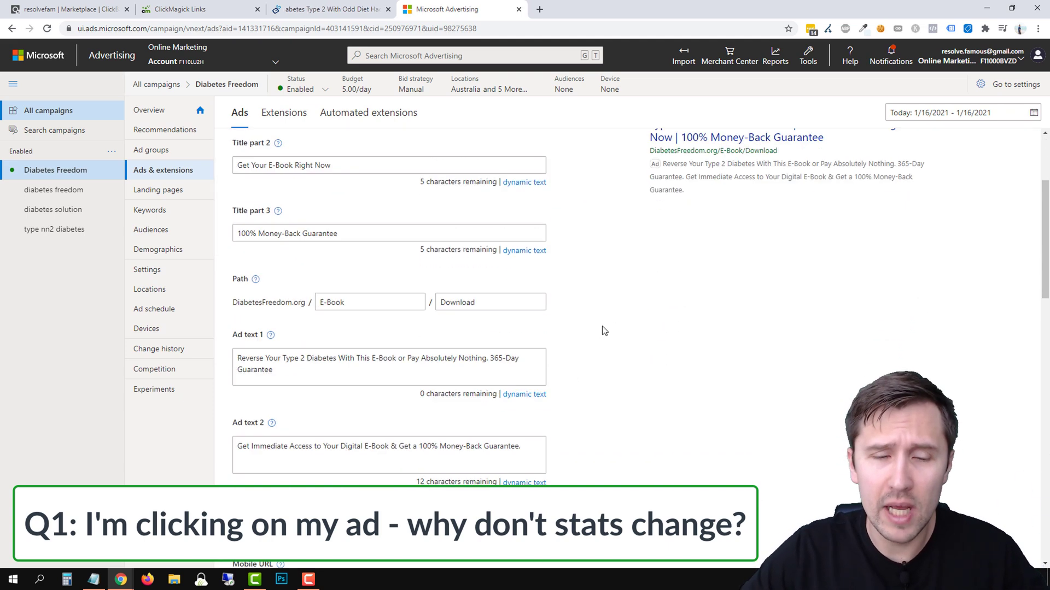
drag(307, 482, 613, 482)
scroll(376, 459, down, 4)
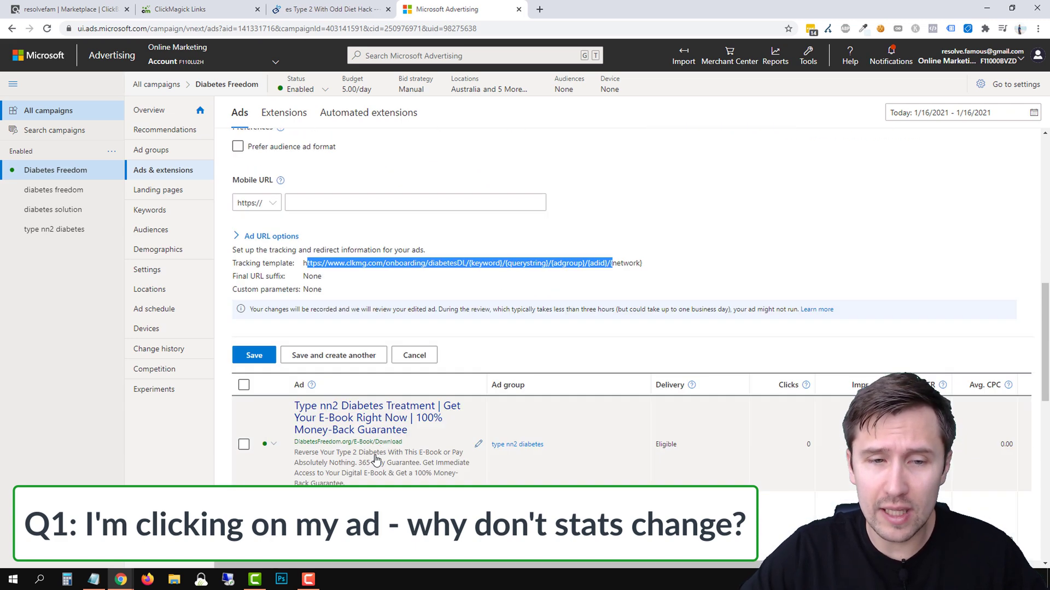
- View the landing page behind the ad's title, and cancel the ad edit back in Microsoft Advertising
click(368, 425)
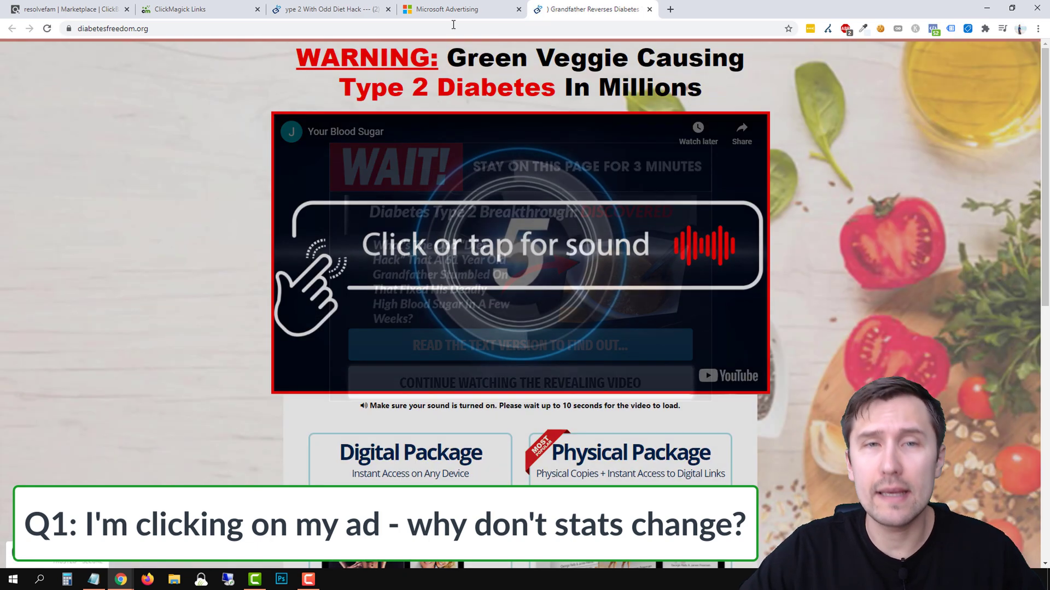
click(454, 6)
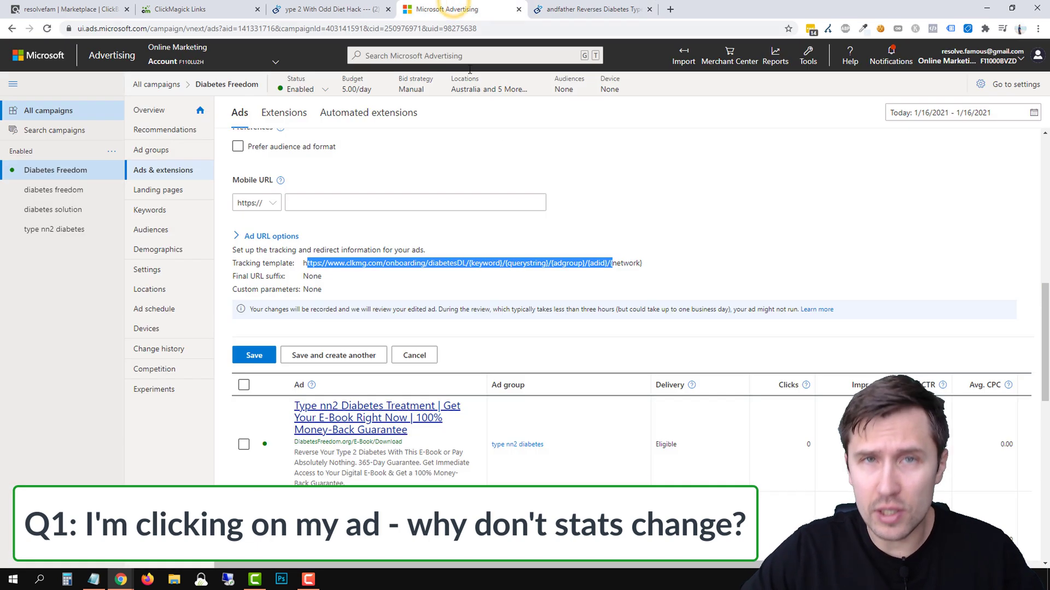
click(416, 356)
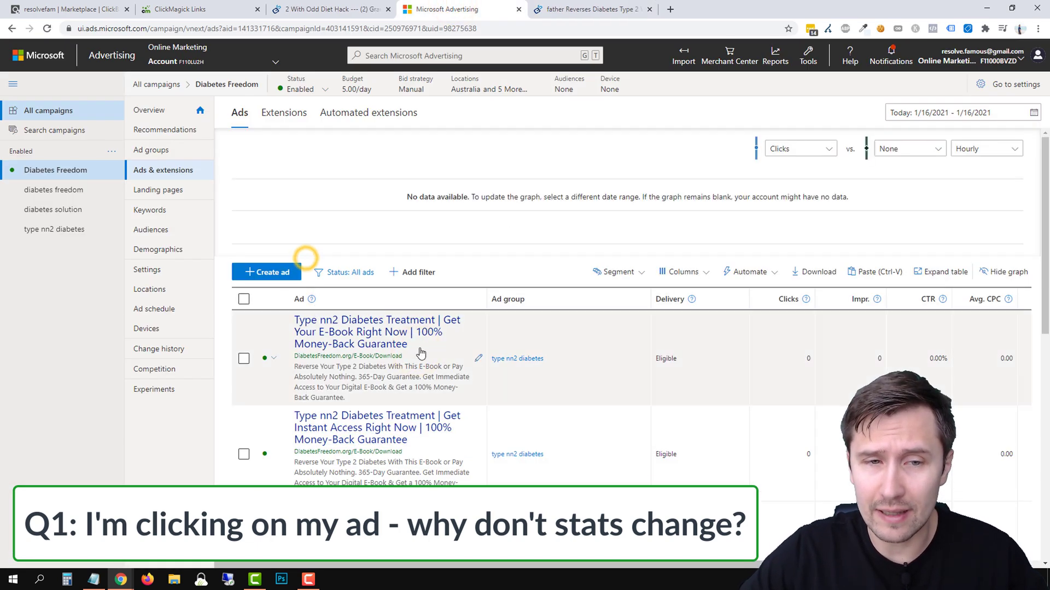
- Open the first ad's editor again and examine its Tracking template and the ad preview
click(475, 360)
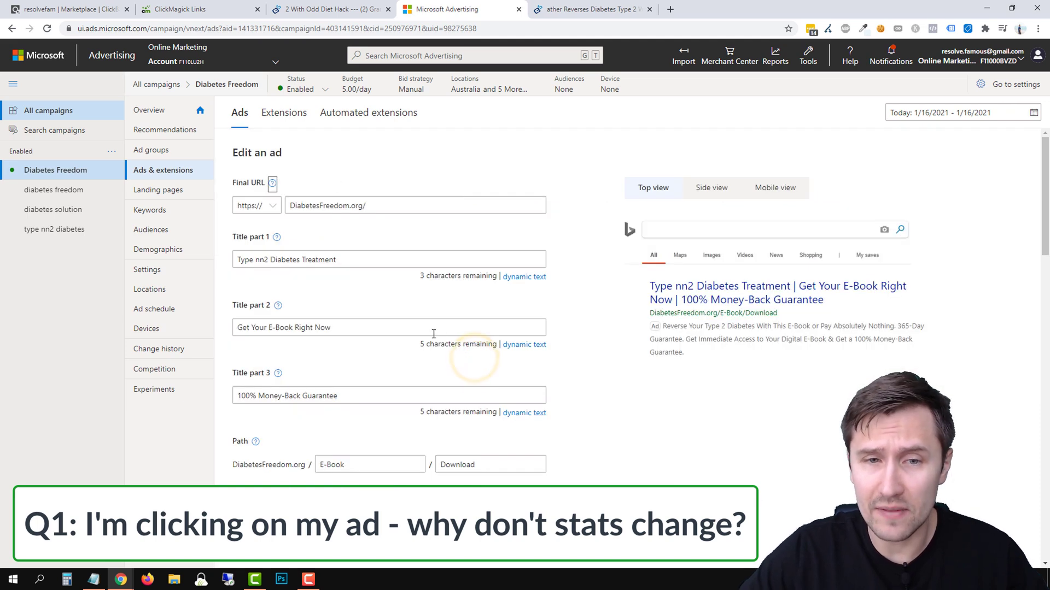
scroll(407, 392, down, 7)
drag(349, 481, 730, 295)
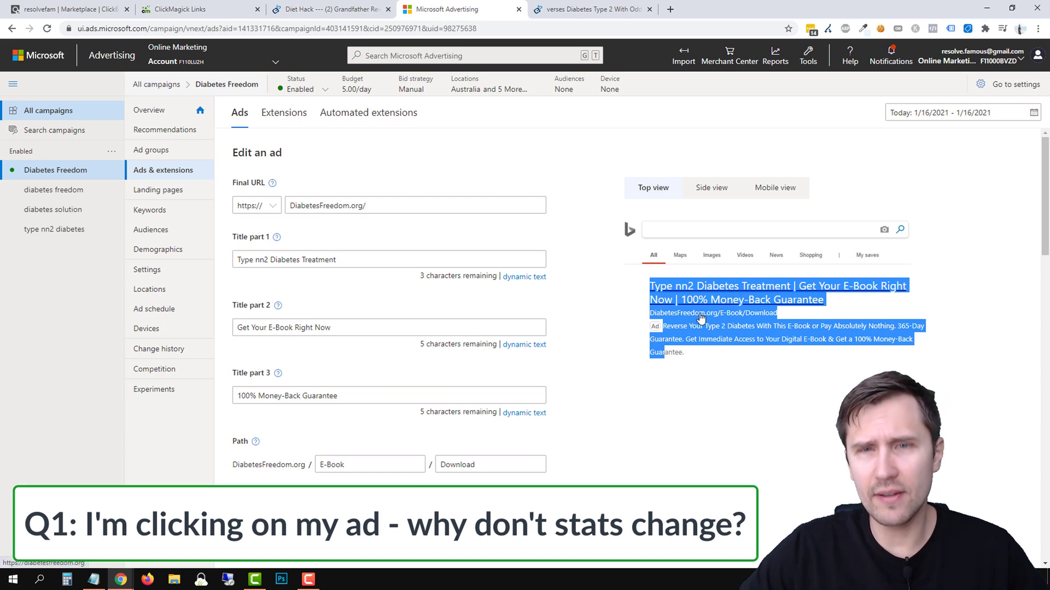
click(639, 406)
- Bring up the Notepad note with the viewer questions, and return to the Microsoft Advertising ad editor
scroll(230, 502, down, 2)
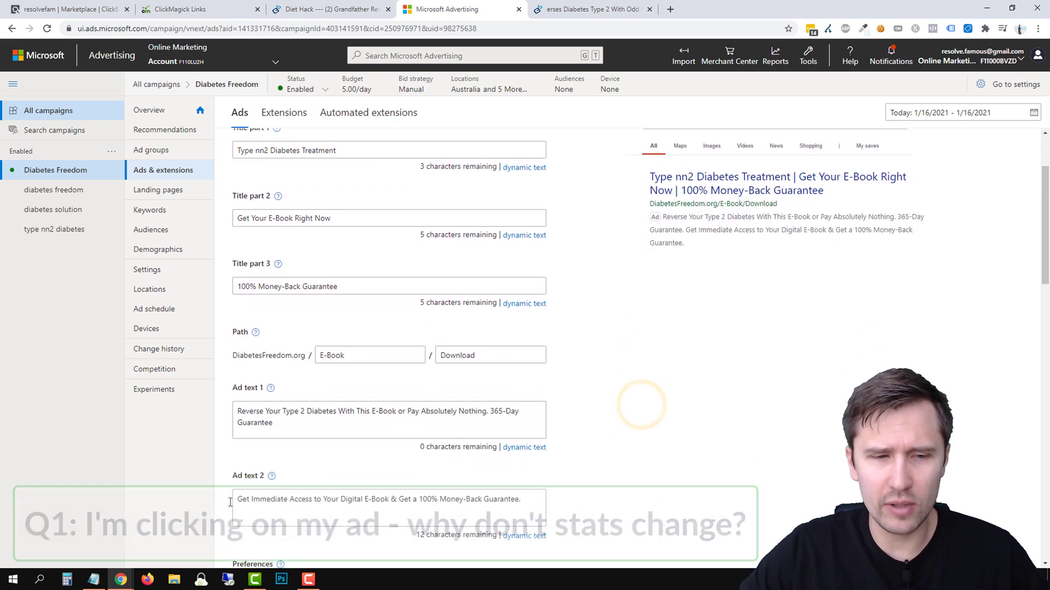
click(94, 581)
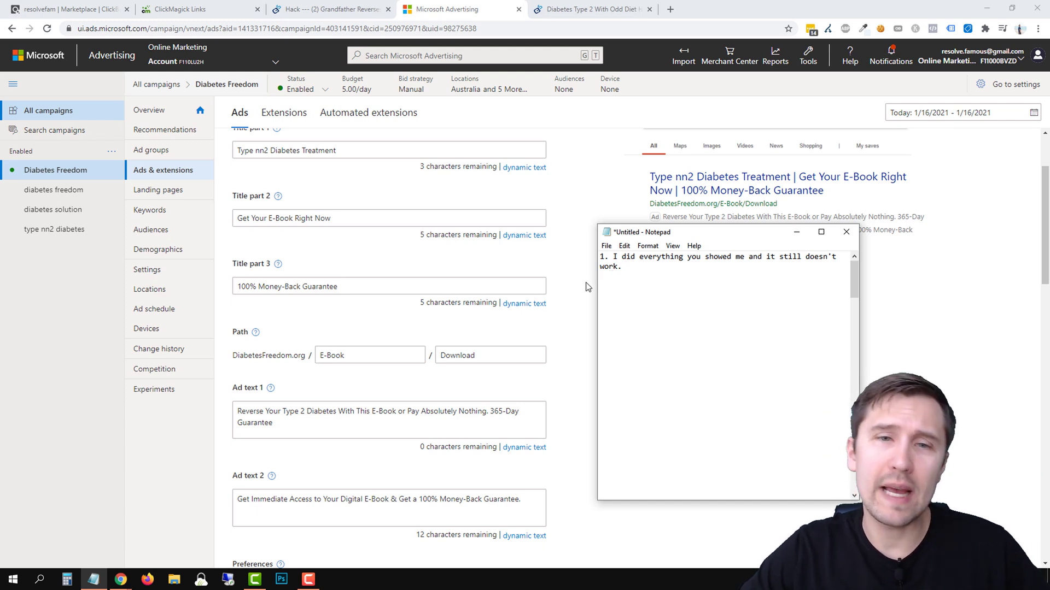
click(553, 305)
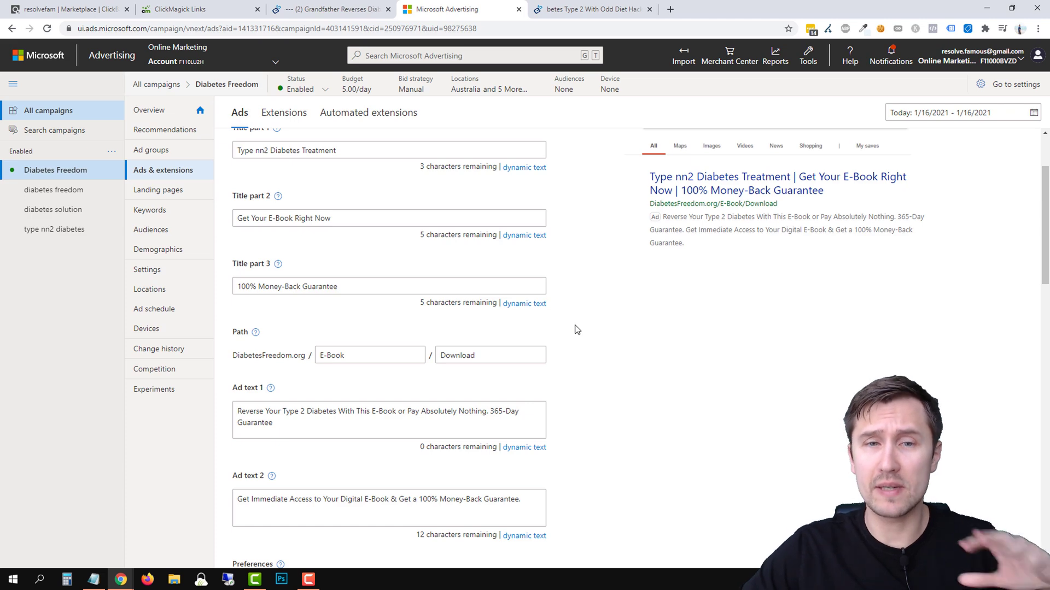
- Test the ad's Tracking template from its Ad URL options, view the detailed test results, and close them
scroll(574, 329, down, 5)
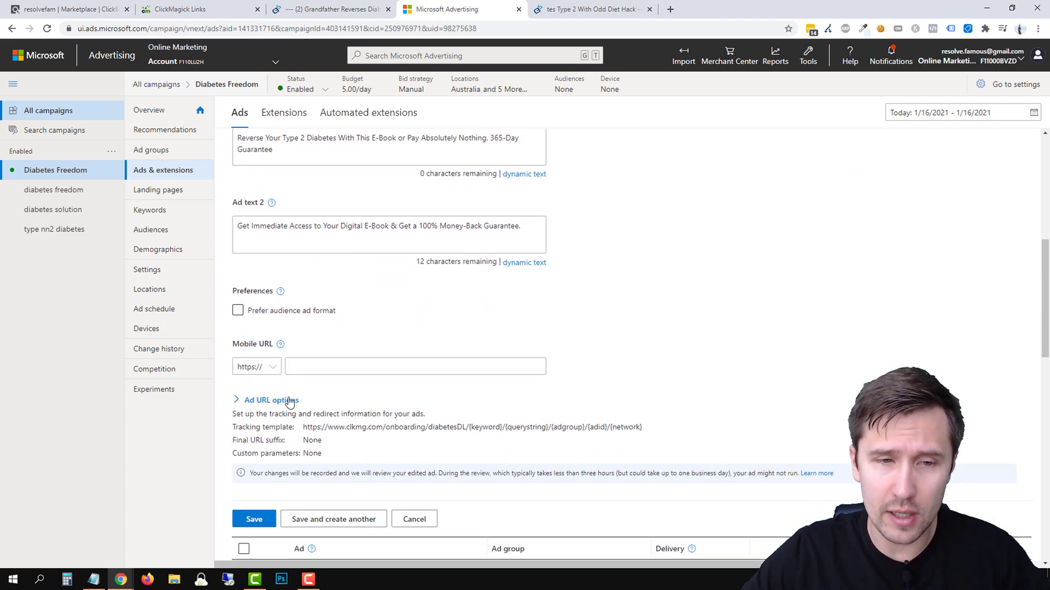
click(270, 401)
scroll(307, 437, down, 2)
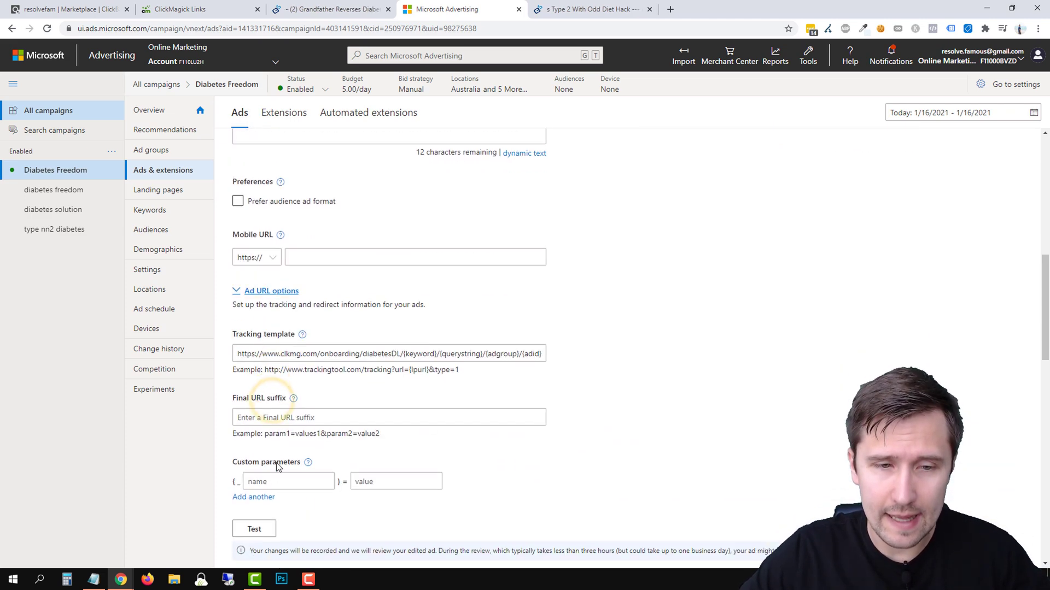
click(254, 529)
scroll(256, 525, down, 2)
mouse_move(316, 438)
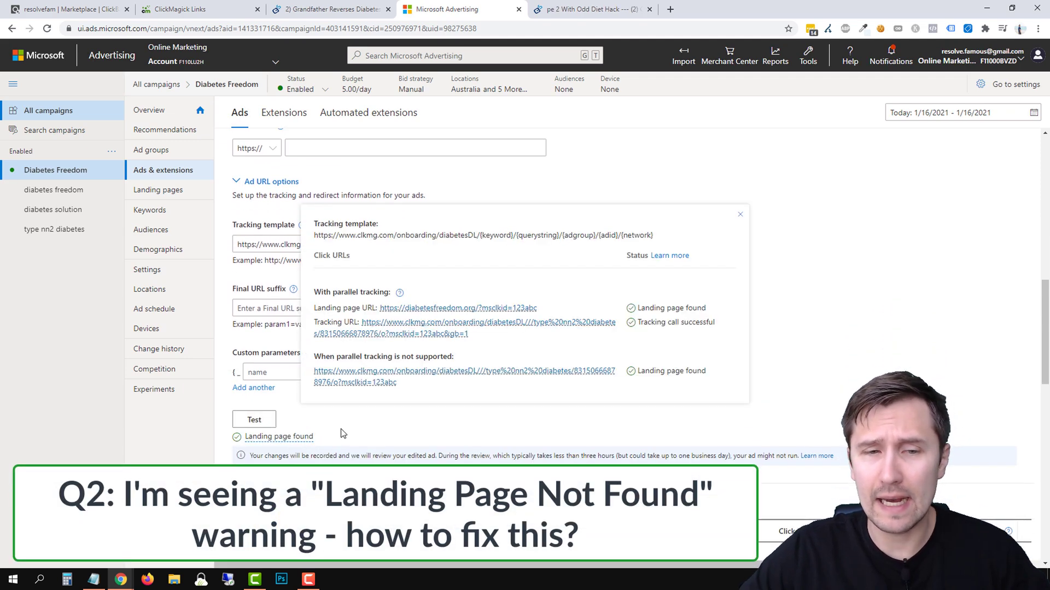
click(341, 430)
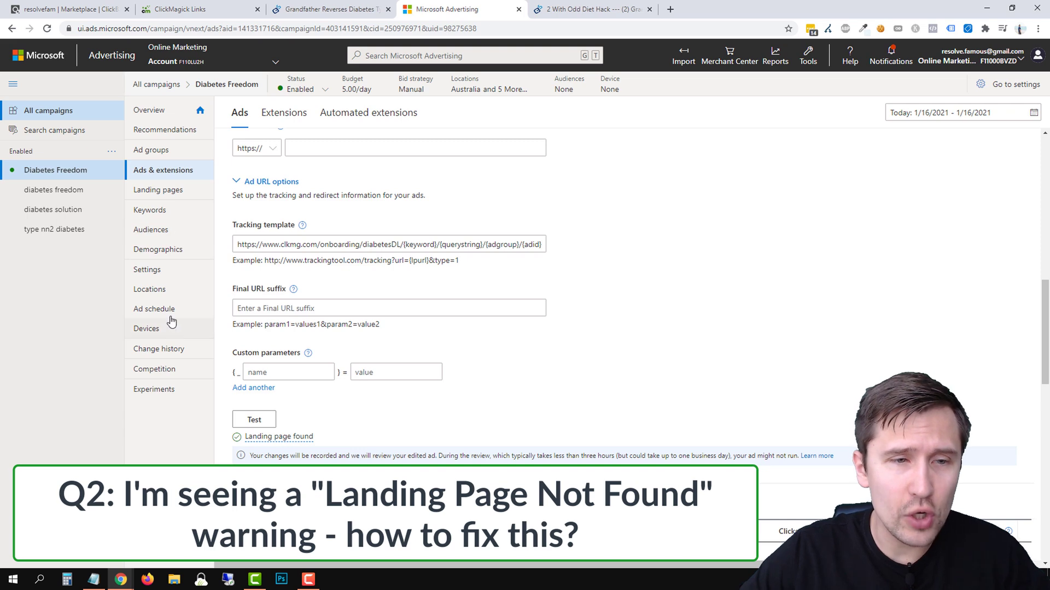
- Open the account-level settings for all campaigns and highlight the Auto-tagging of Click ID option
click(160, 279)
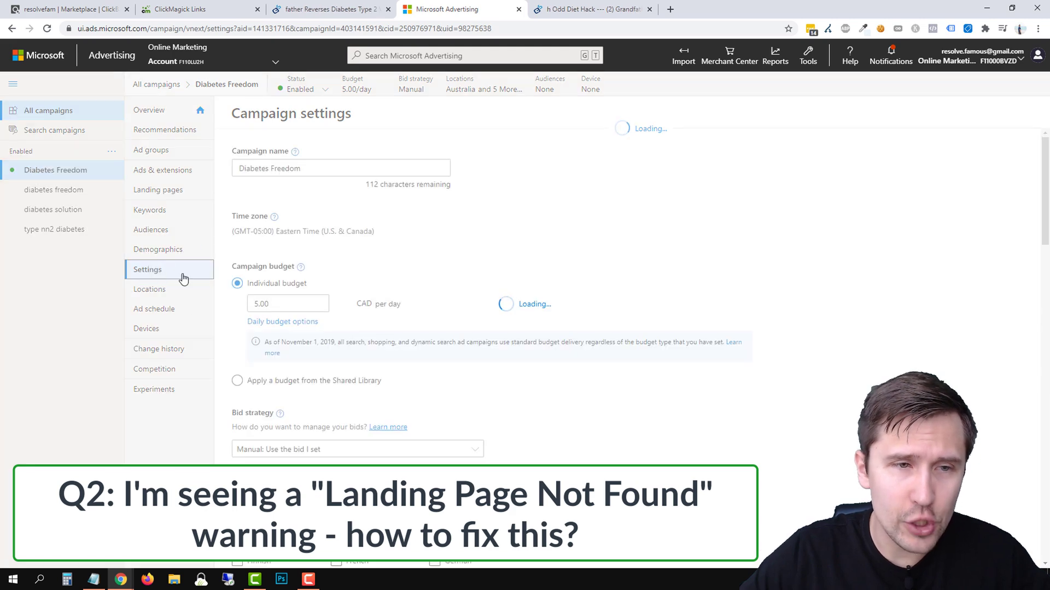
click(156, 86)
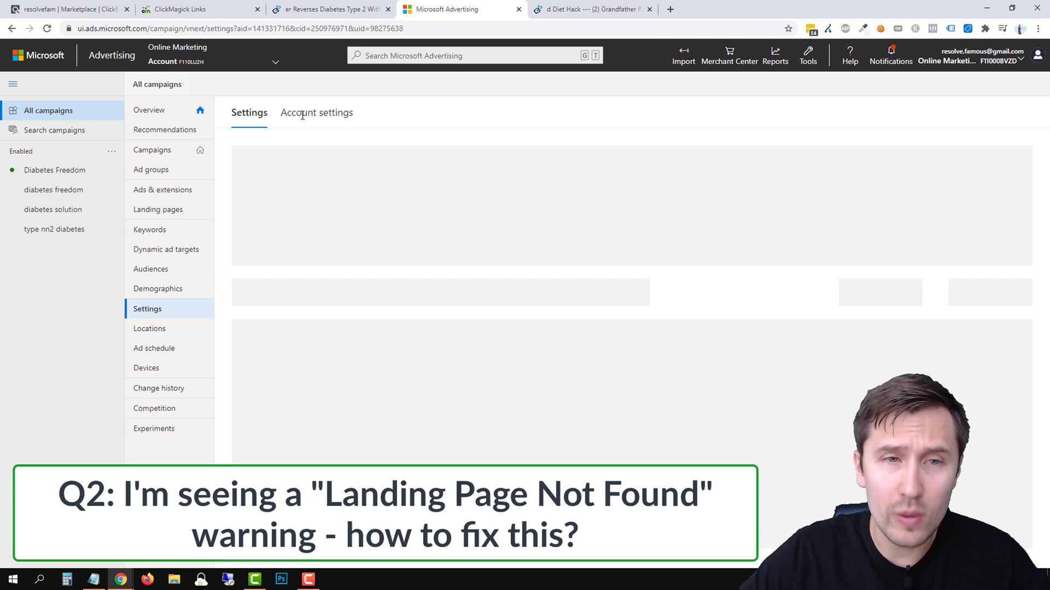
click(308, 113)
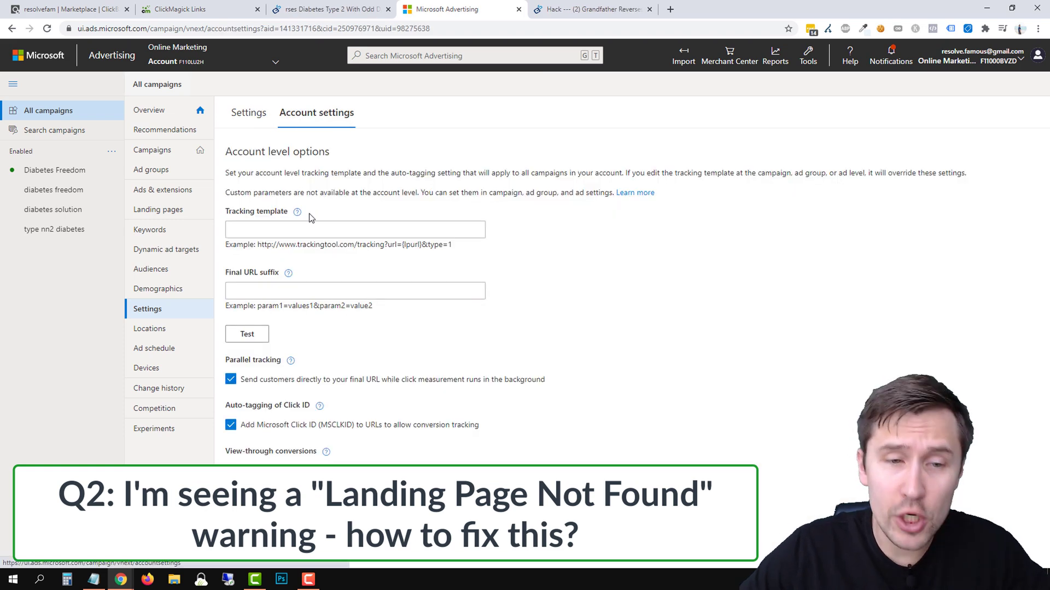
drag(246, 428, 445, 434)
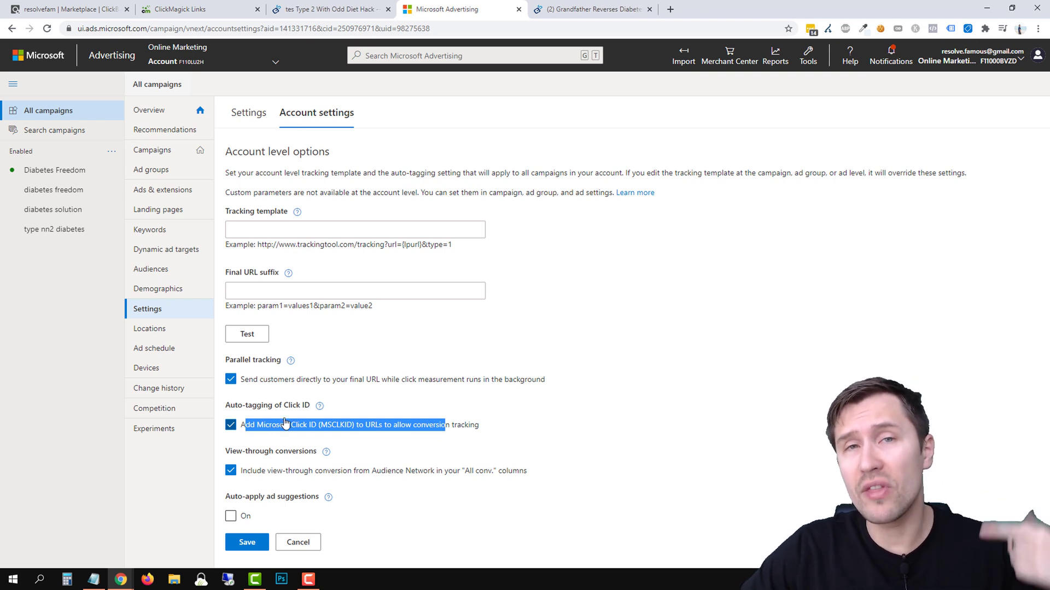
drag(241, 430, 487, 432)
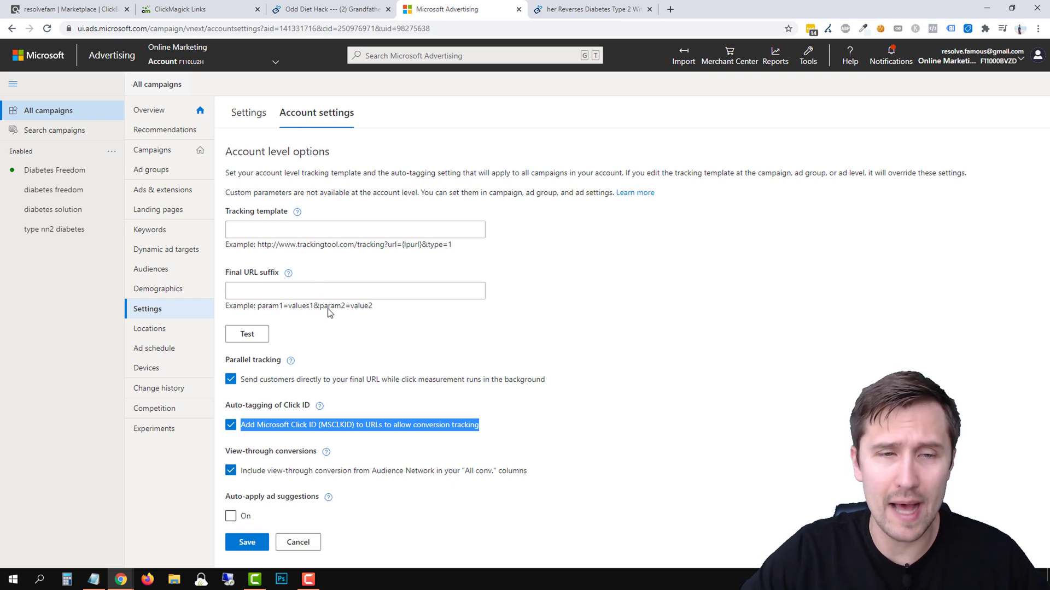
- Check the account-level Tracking template and Final URL suffix fields
click(232, 228)
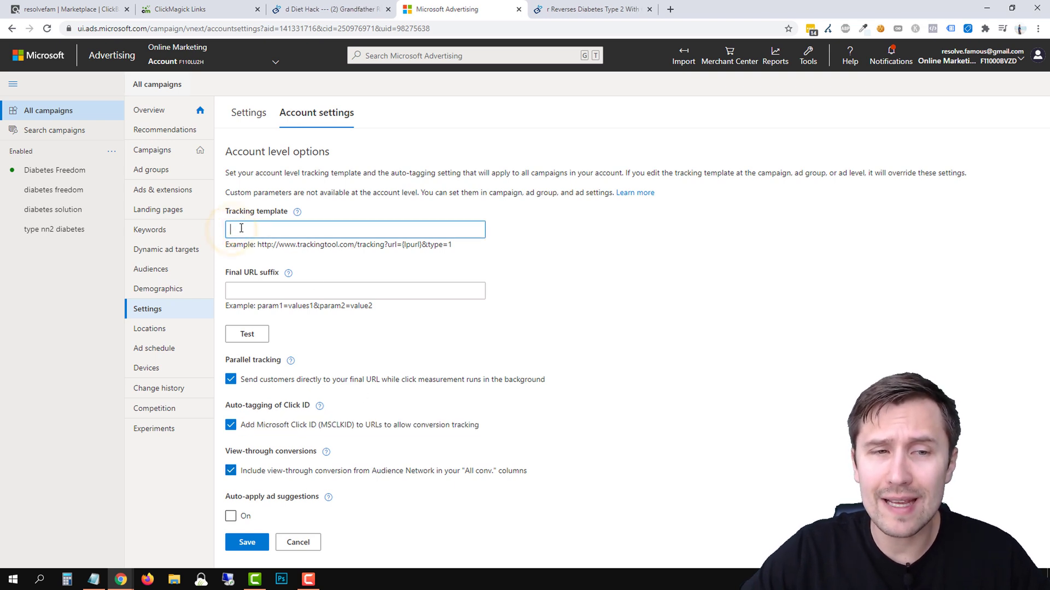
click(257, 289)
click(276, 230)
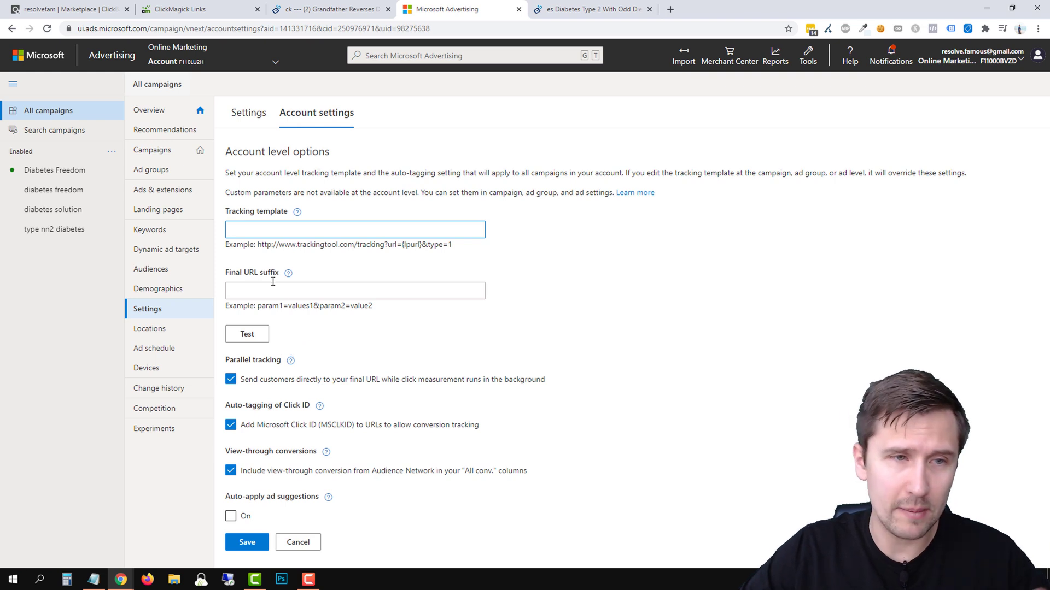
- Return to the Diabetes Freedom campaign, read the next viewer question in the Notepad note, and bring up the campaign's ads
click(54, 170)
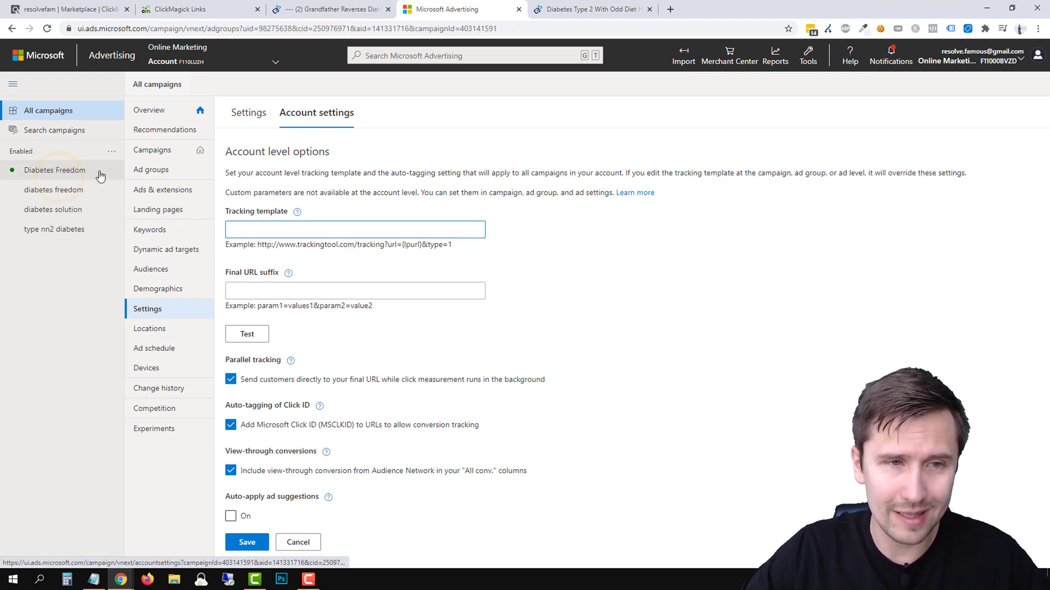
click(93, 580)
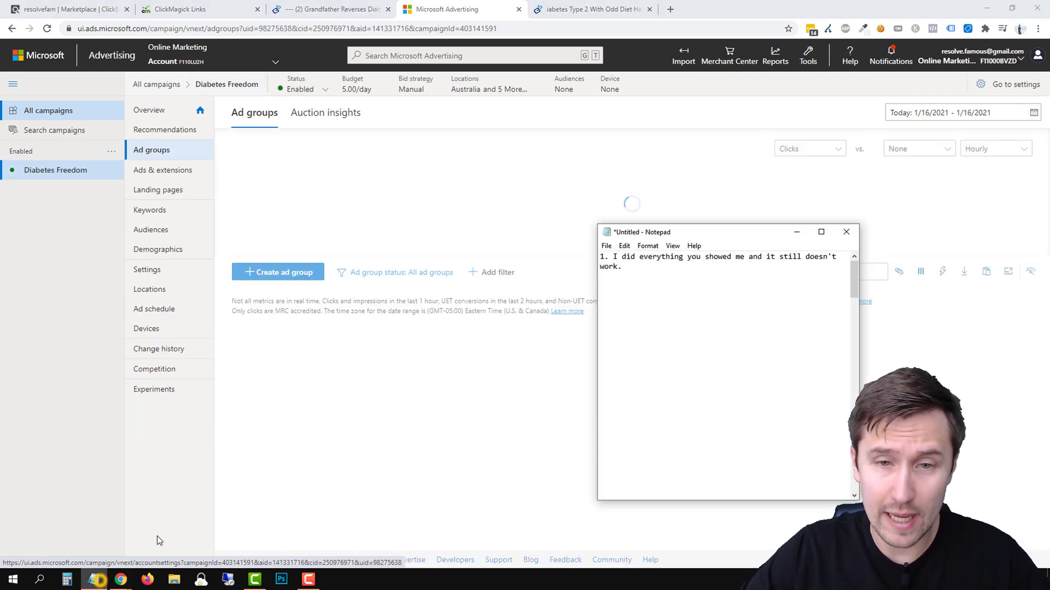
scroll(652, 328, down, 3)
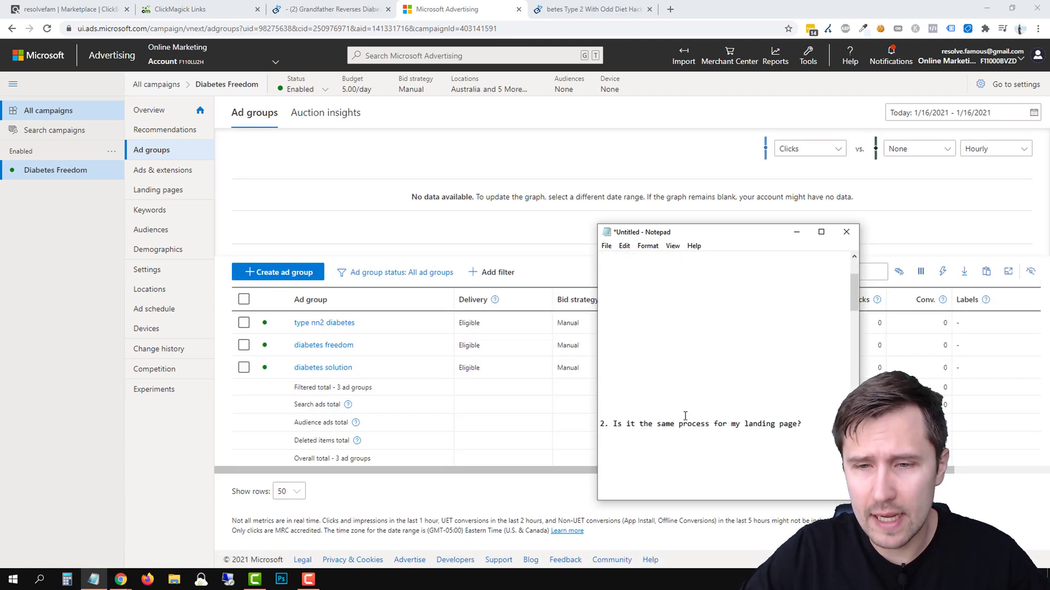
scroll(656, 420, down, 1)
click(154, 175)
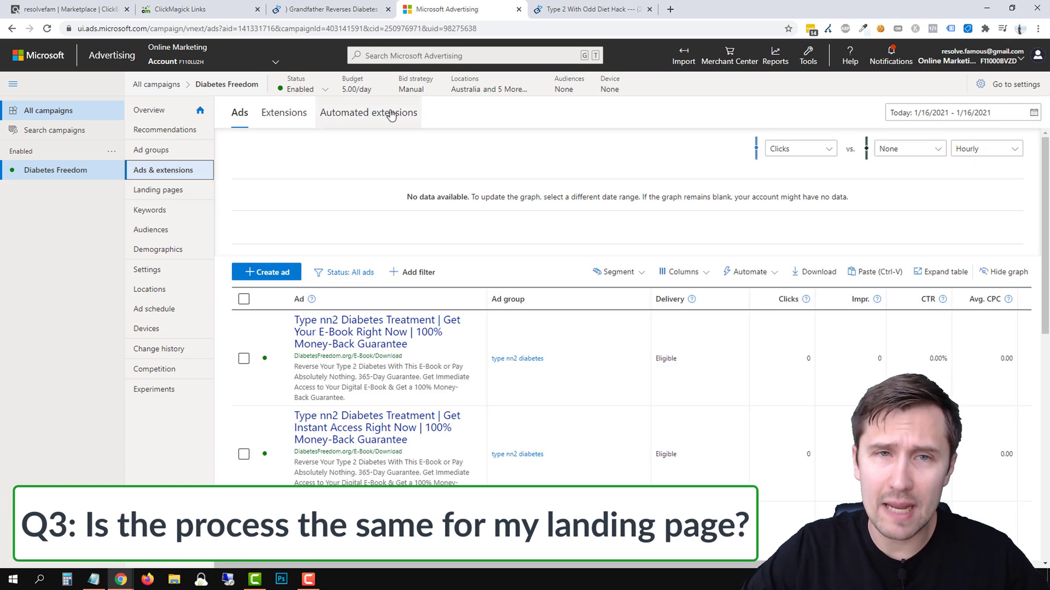
- Close the two browser tabs showing the Diabetes Freedom landing page
click(589, 9)
click(200, 6)
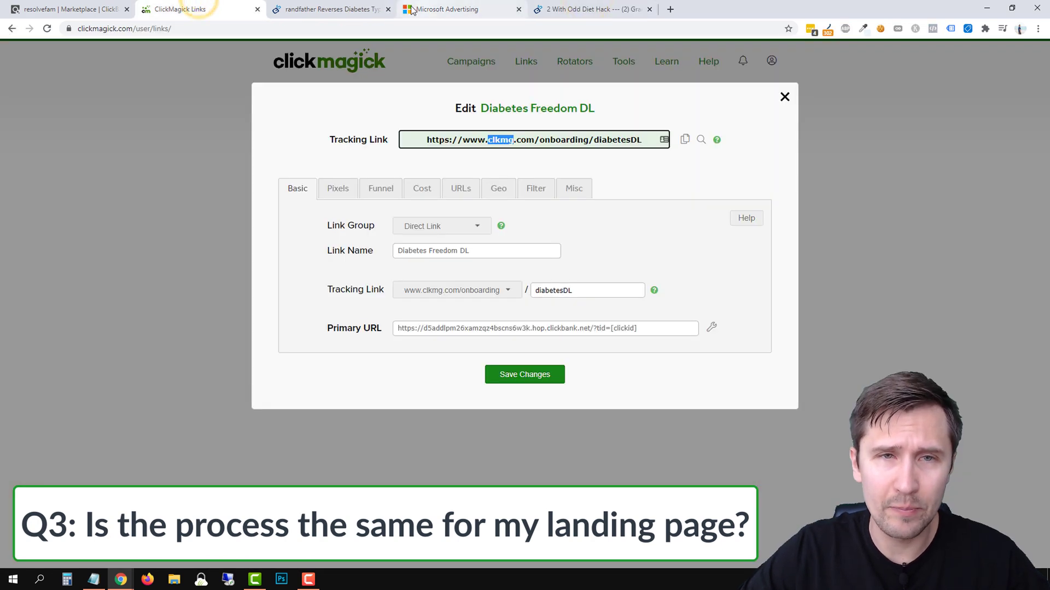
click(388, 9)
click(519, 10)
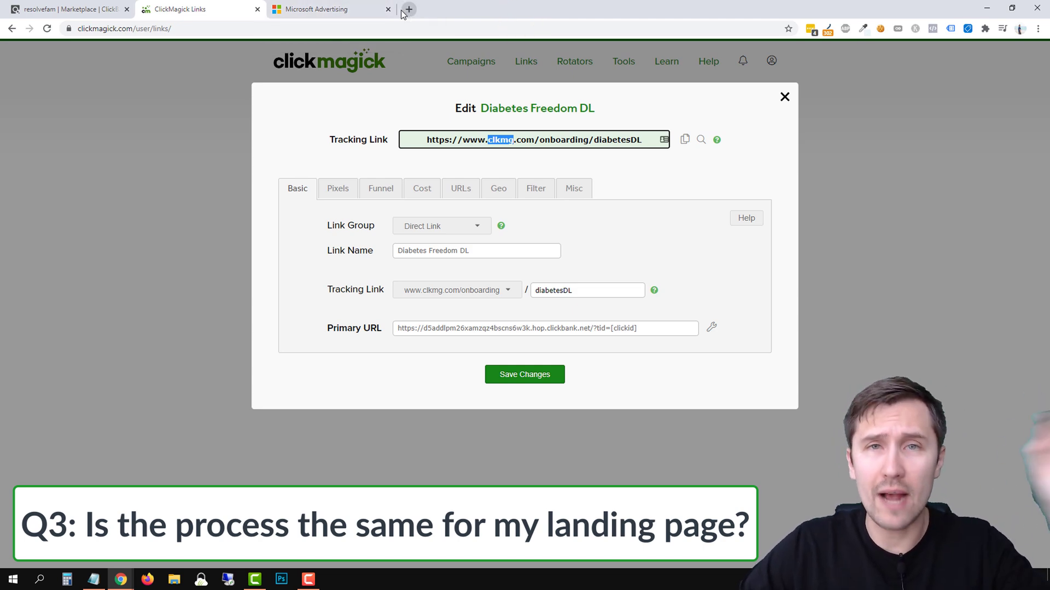
- Open the first Type nn2 Diabetes Treatment ad for editing in Microsoft Advertising and point out its Final URL
click(340, 6)
click(478, 358)
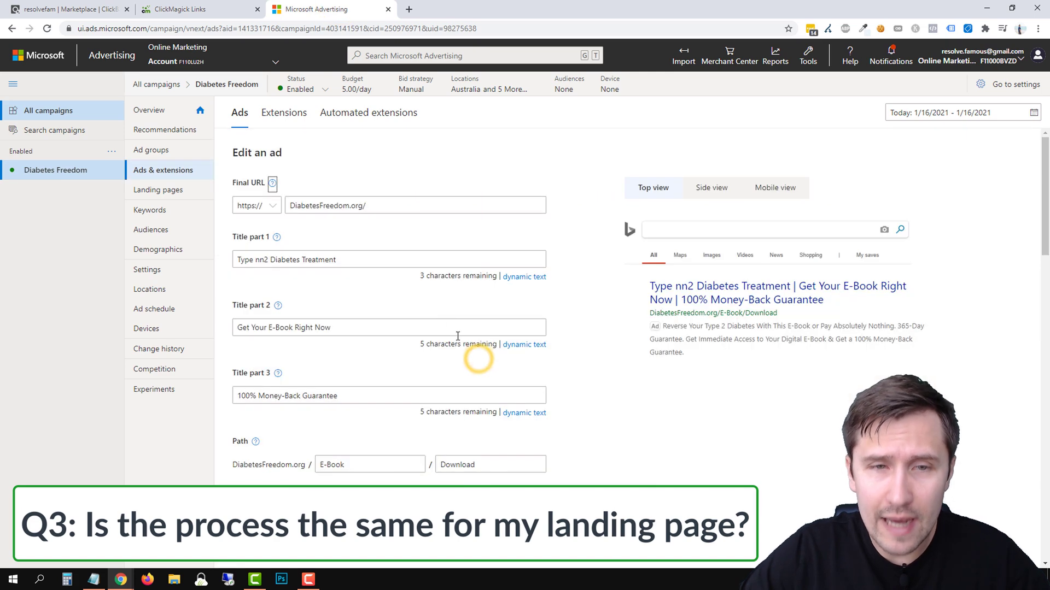
click(290, 205)
triple_click(289, 205)
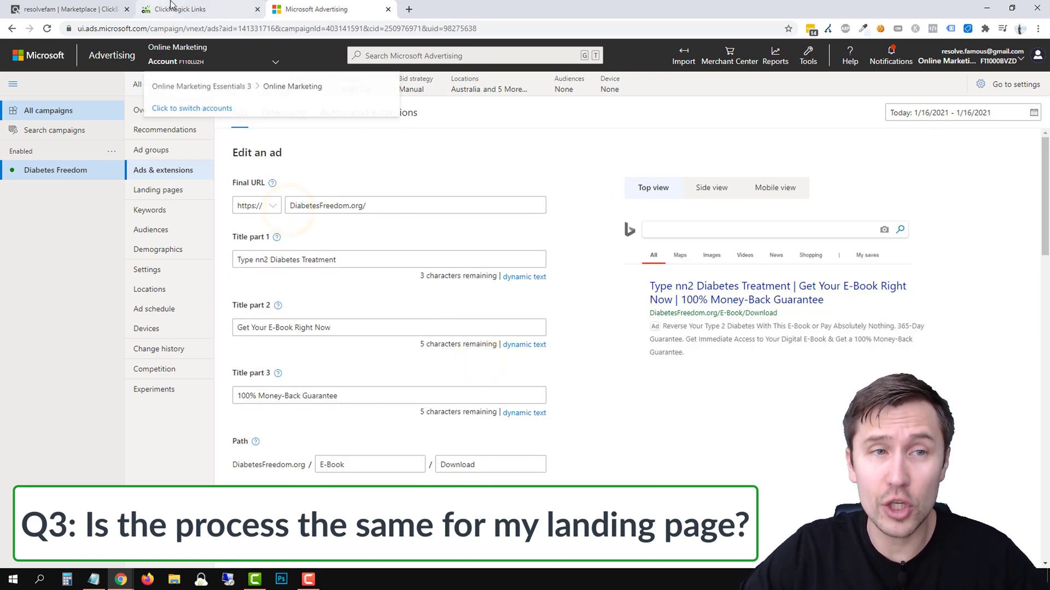
- Highlight the Diabetes Freedom DL tracking link in ClickMagick and the matching Tracking template in the Microsoft Advertising ad editor
click(183, 9)
triple_click(427, 138)
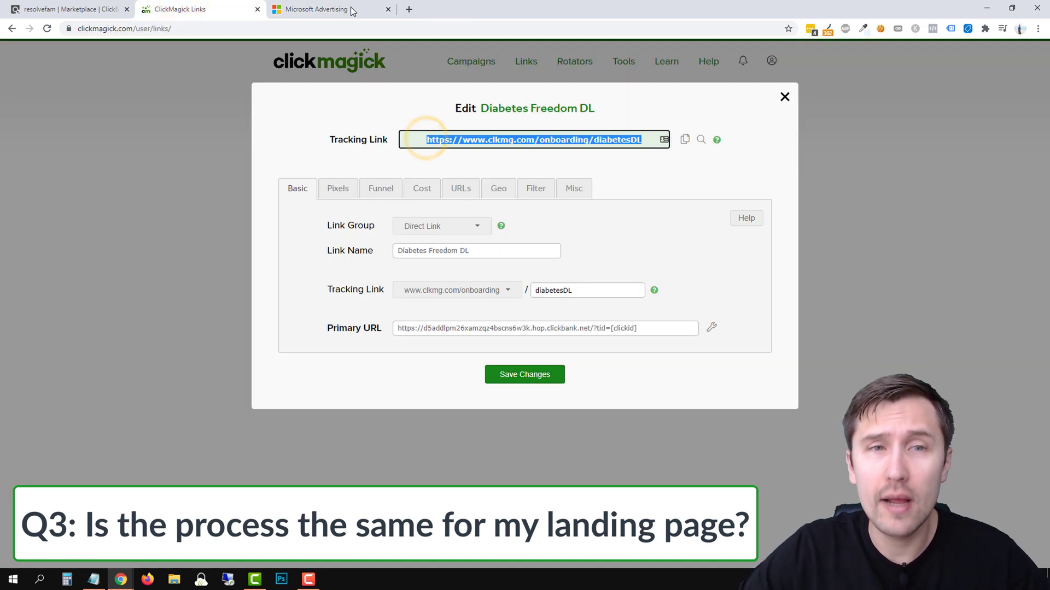
click(322, 9)
scroll(401, 420, down, 6)
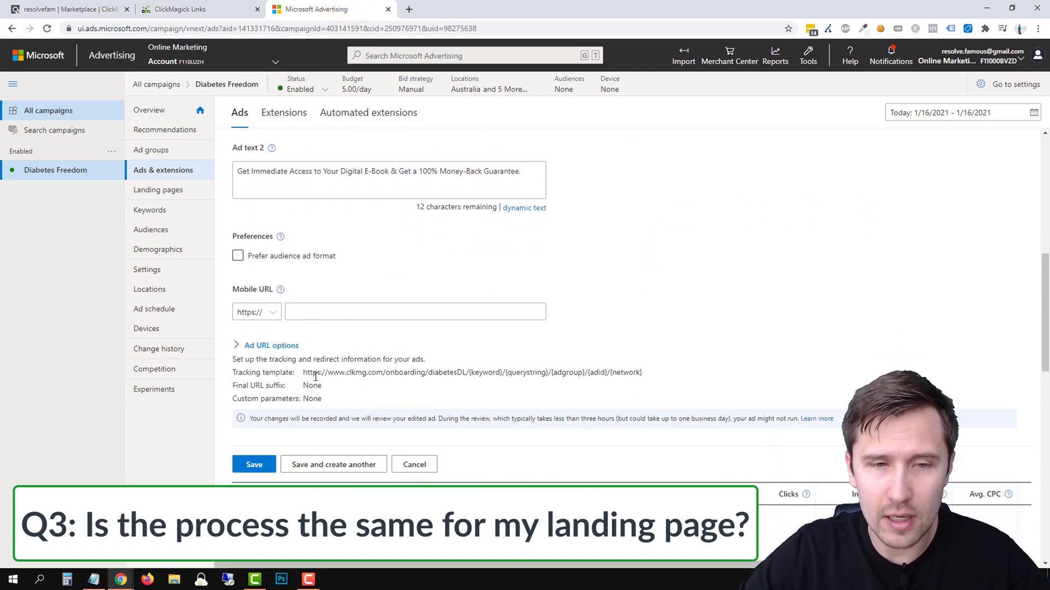
drag(383, 382, 626, 373)
click(629, 318)
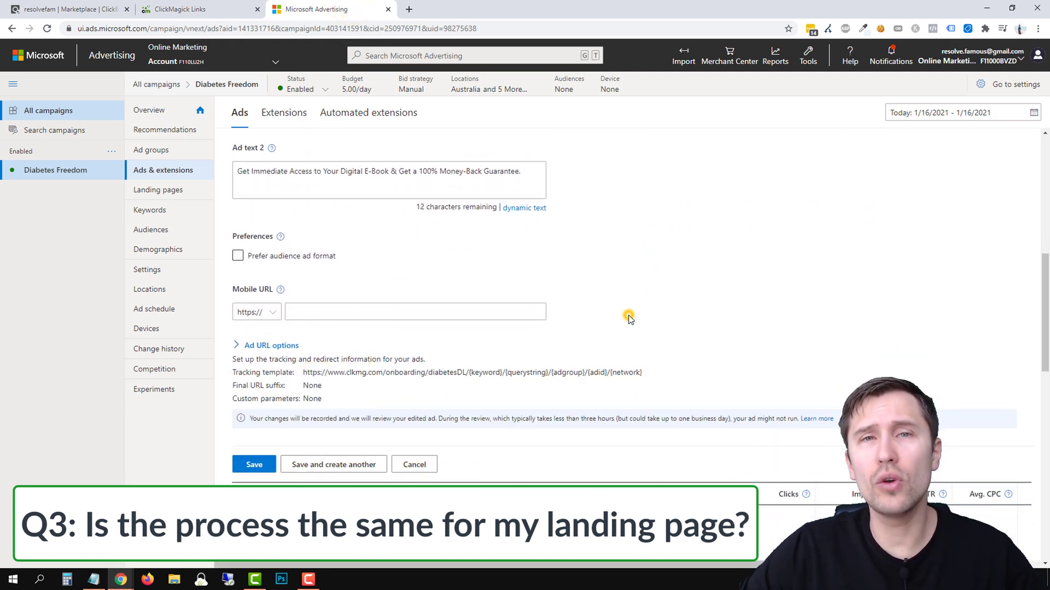
- Go back to ClickMagick and close the Diabetes Freedom DL link editor
scroll(606, 312, up, 5)
click(194, 7)
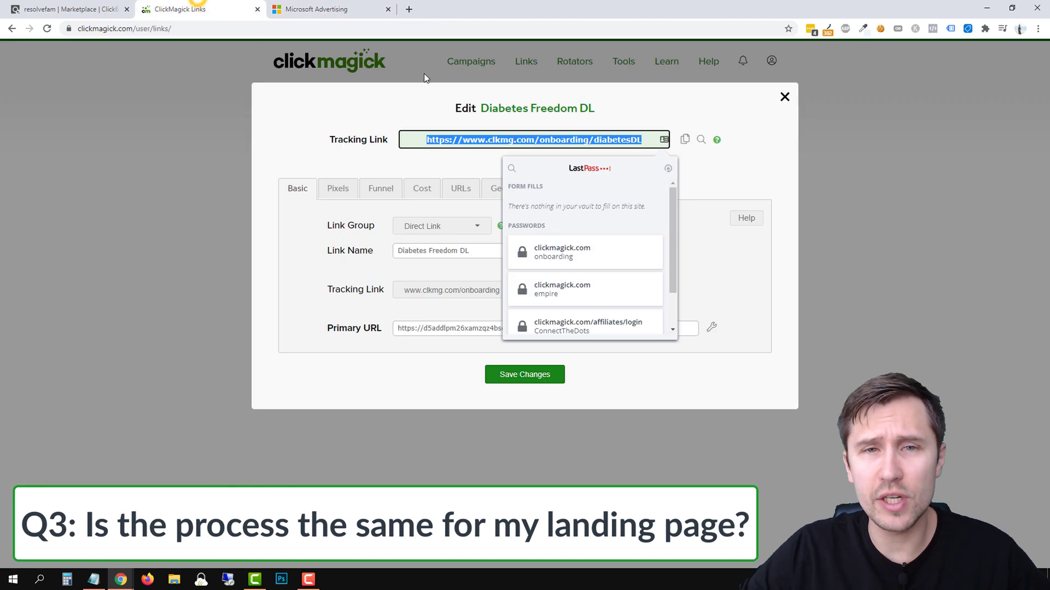
click(176, 211)
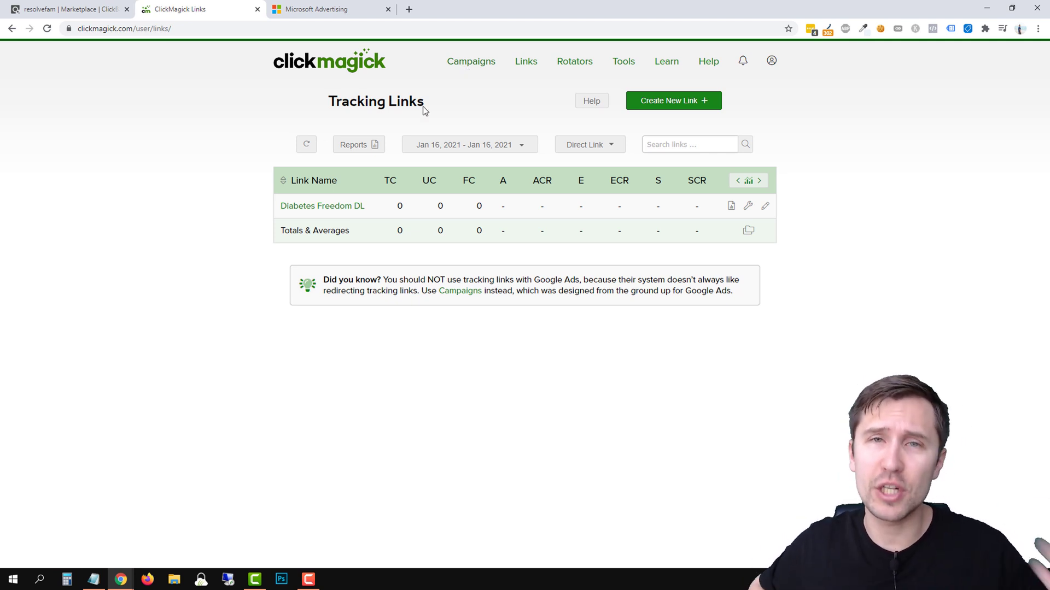
- Review the ad's Tracking template in Microsoft Advertising and the Tracking Links list in ClickMagick, ending in the ad editor
click(334, 7)
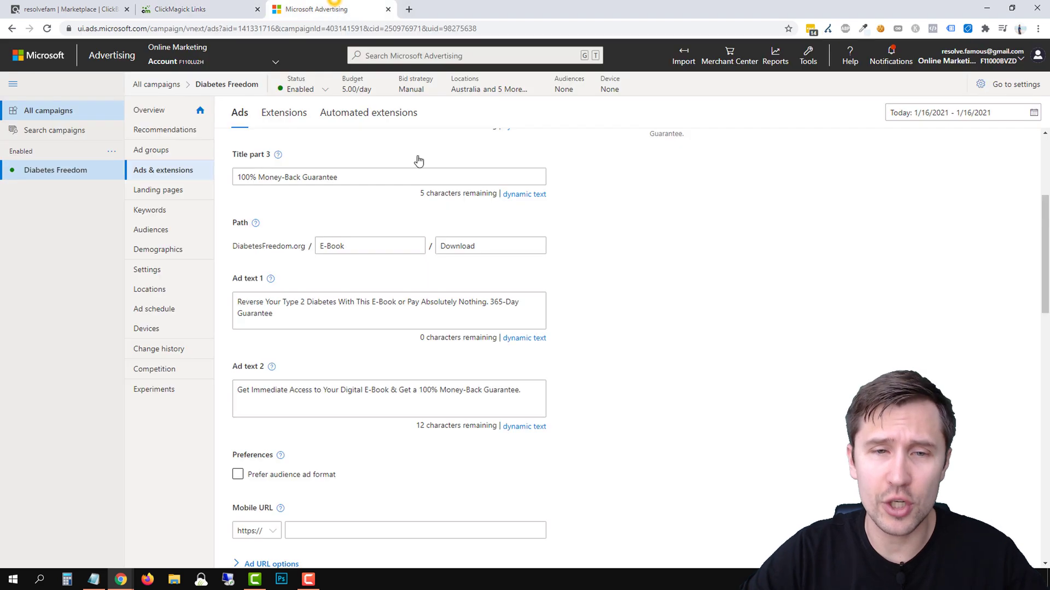
scroll(355, 488, down, 2)
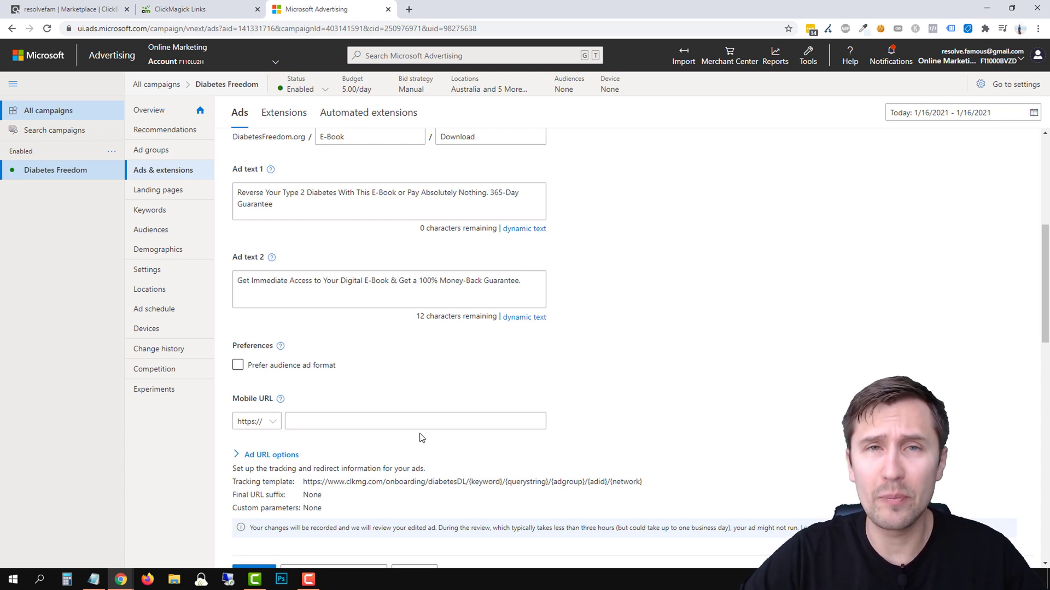
click(206, 7)
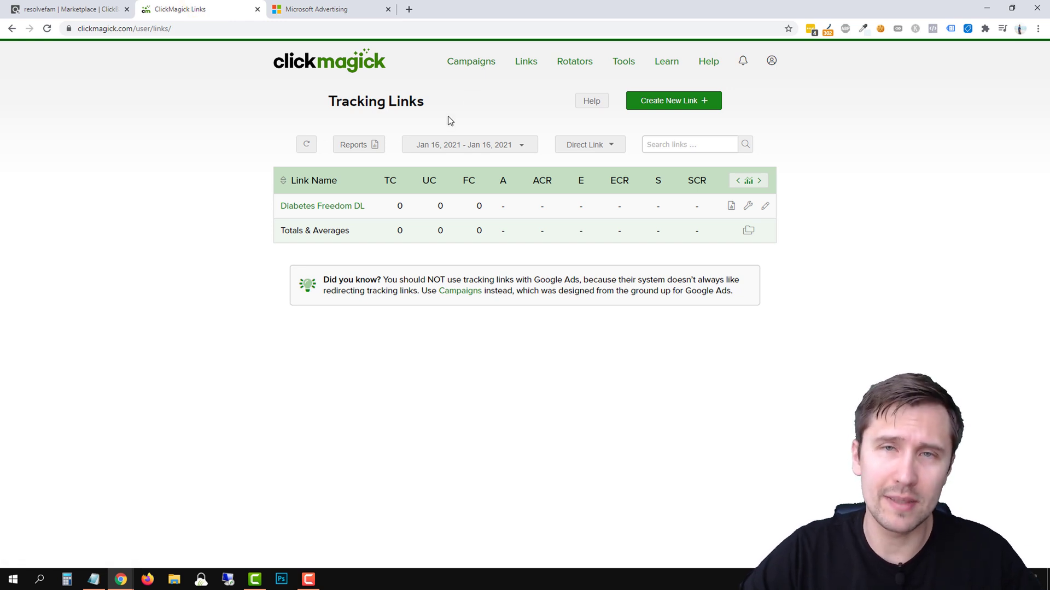
click(320, 6)
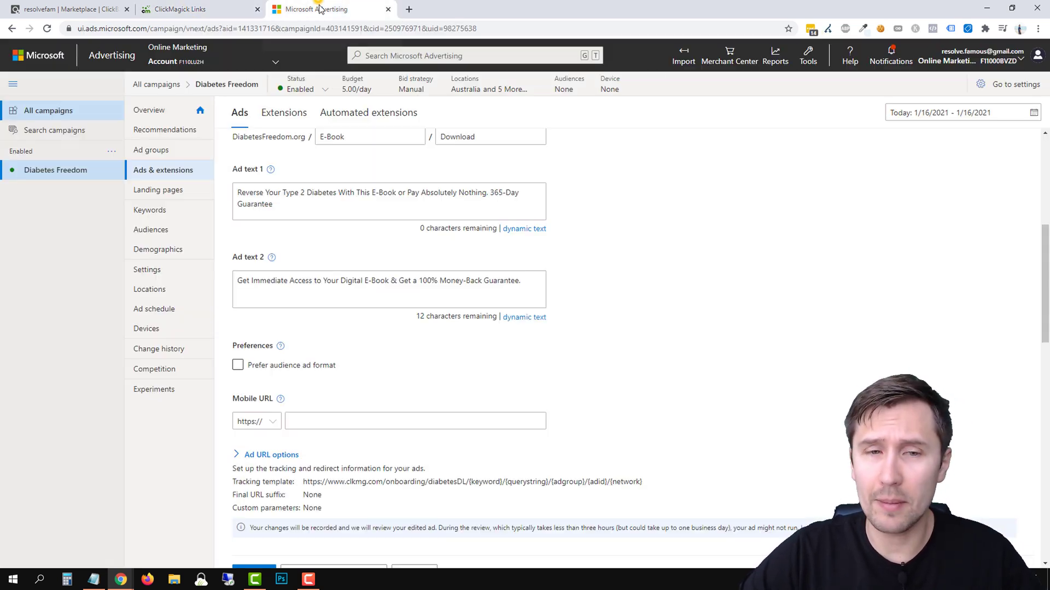
- Read the Notepad question about an unsuccessful tracking call, and return to the ad editor
click(93, 579)
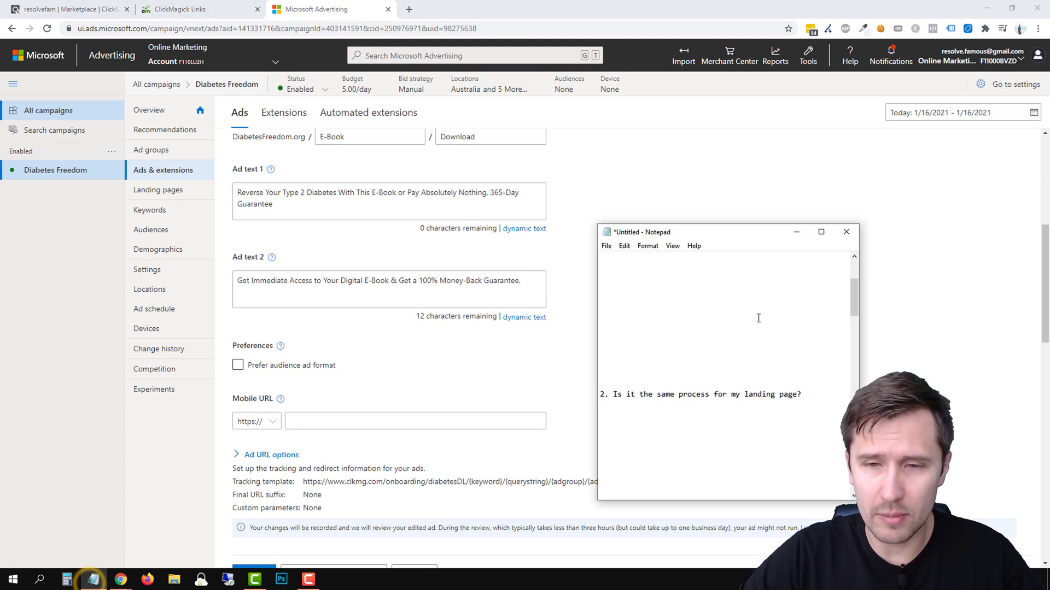
scroll(755, 333, down, 5)
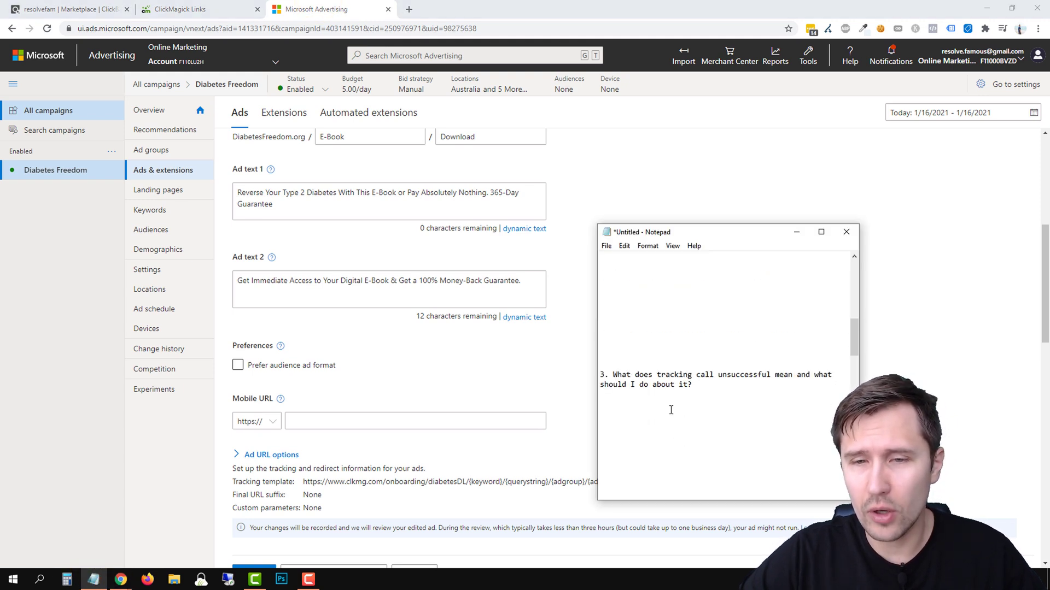
click(490, 378)
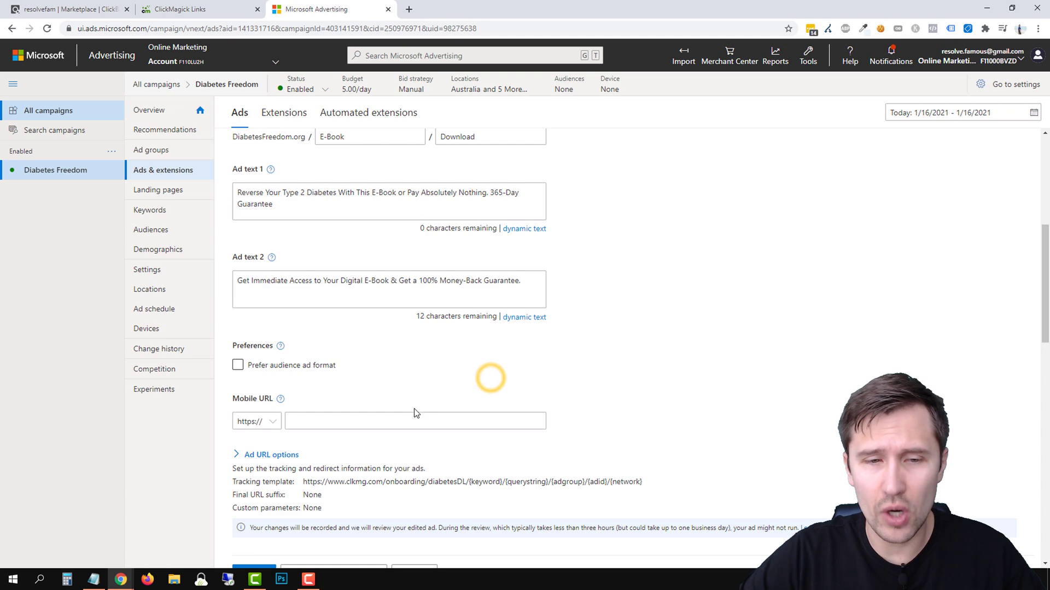
- Rerun the Tracking template test from the Ad URL options and highlight the Tracking URL's status in the detailed results
scroll(415, 413, down, 2)
click(255, 347)
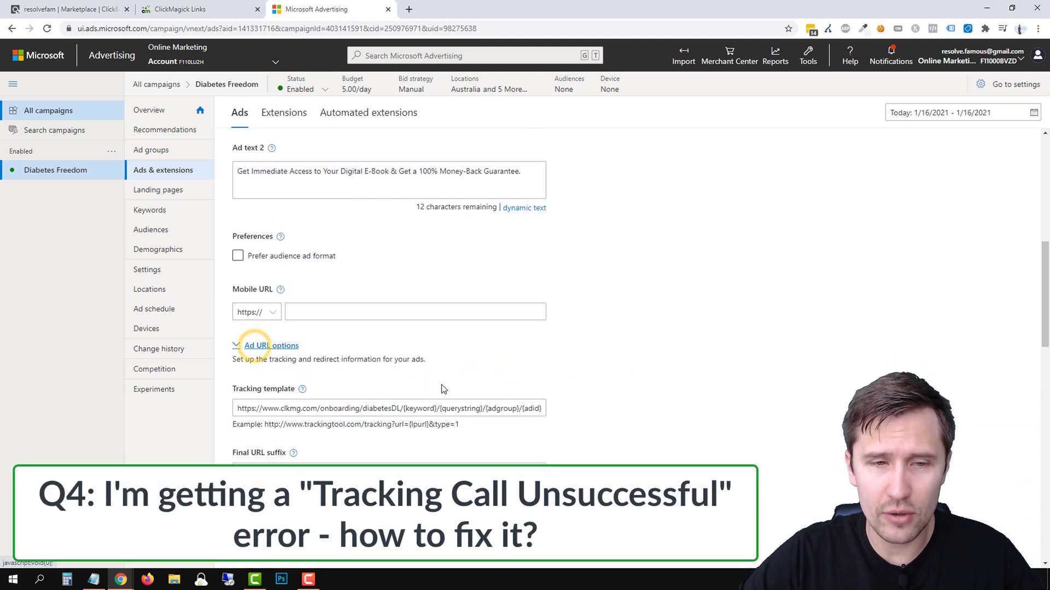
scroll(255, 347, down, 2)
scroll(254, 459, down, 2)
click(255, 365)
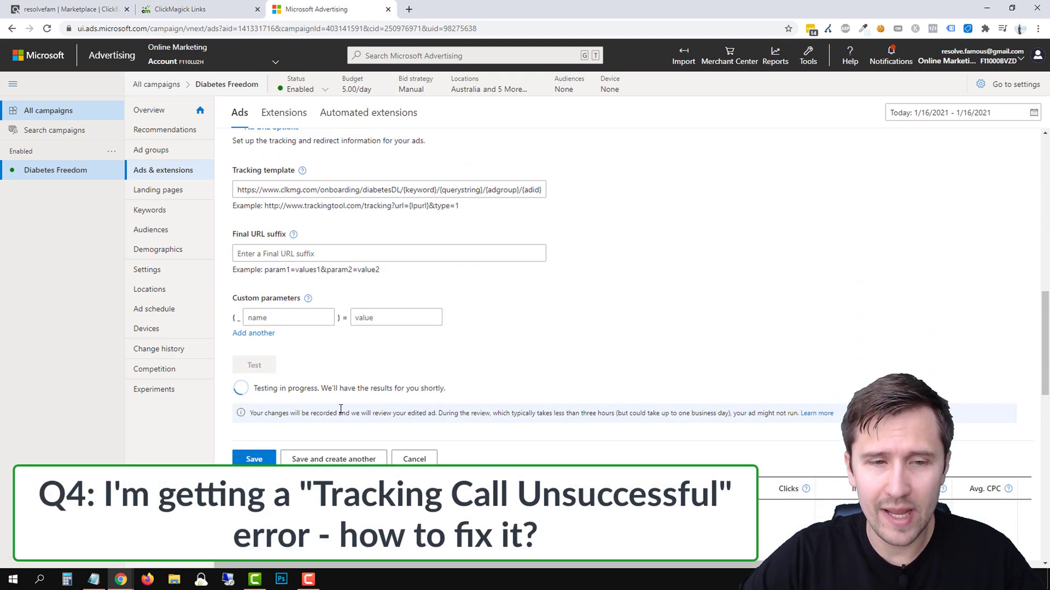
click(282, 386)
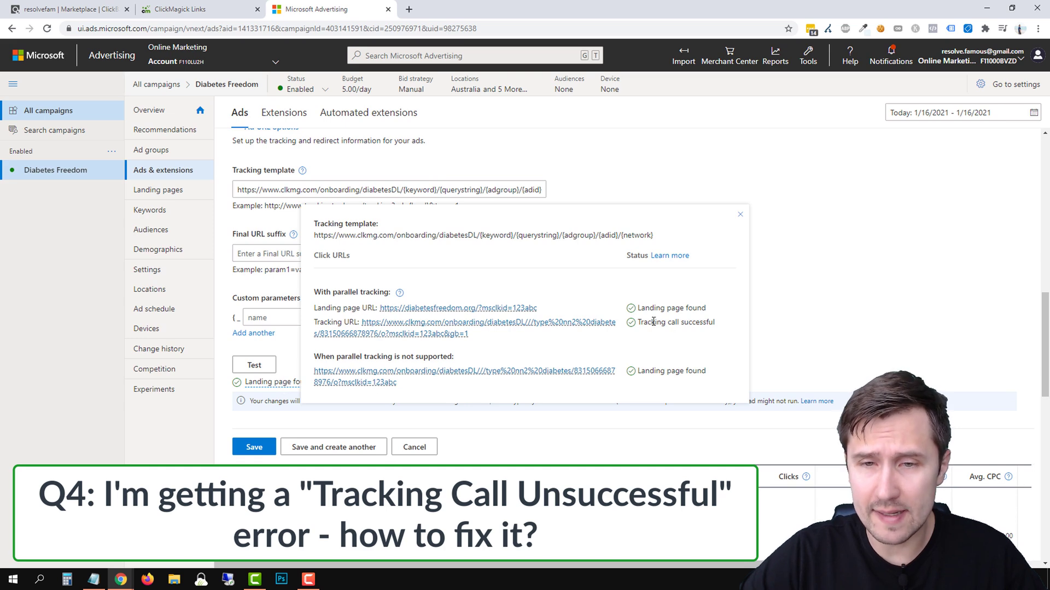
drag(637, 324, 717, 324)
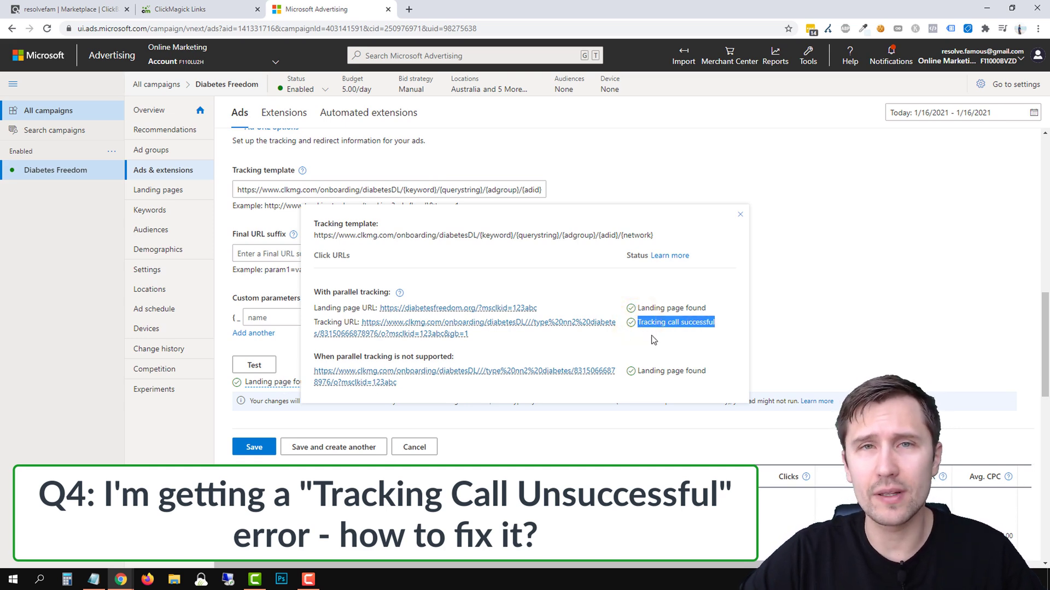
- Highlight the landing page and tracking call statuses in the detailed Tracking template test results
drag(640, 307, 701, 308)
drag(708, 371, 644, 367)
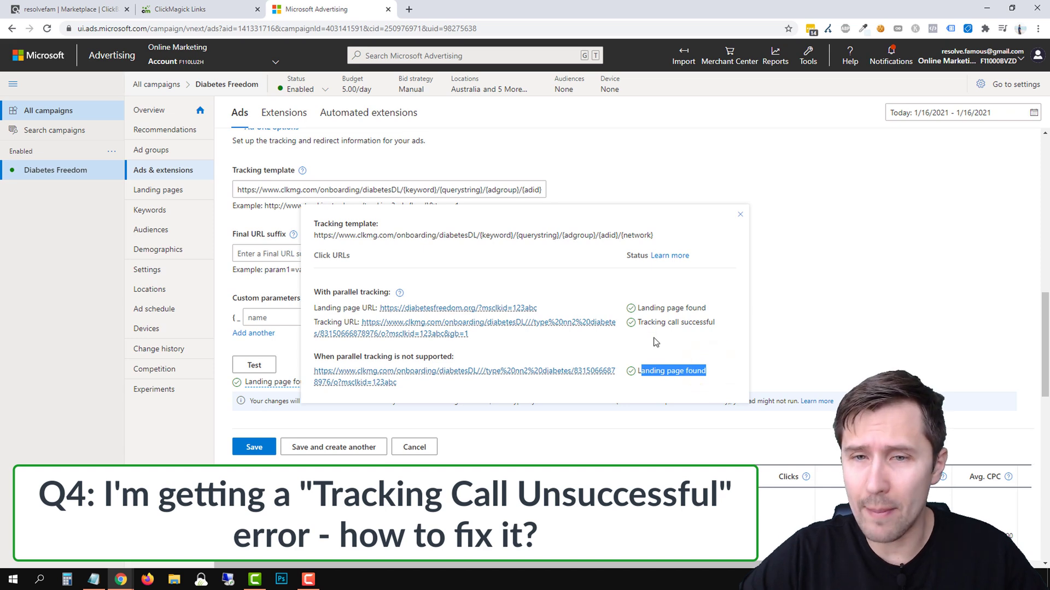
drag(642, 322, 712, 324)
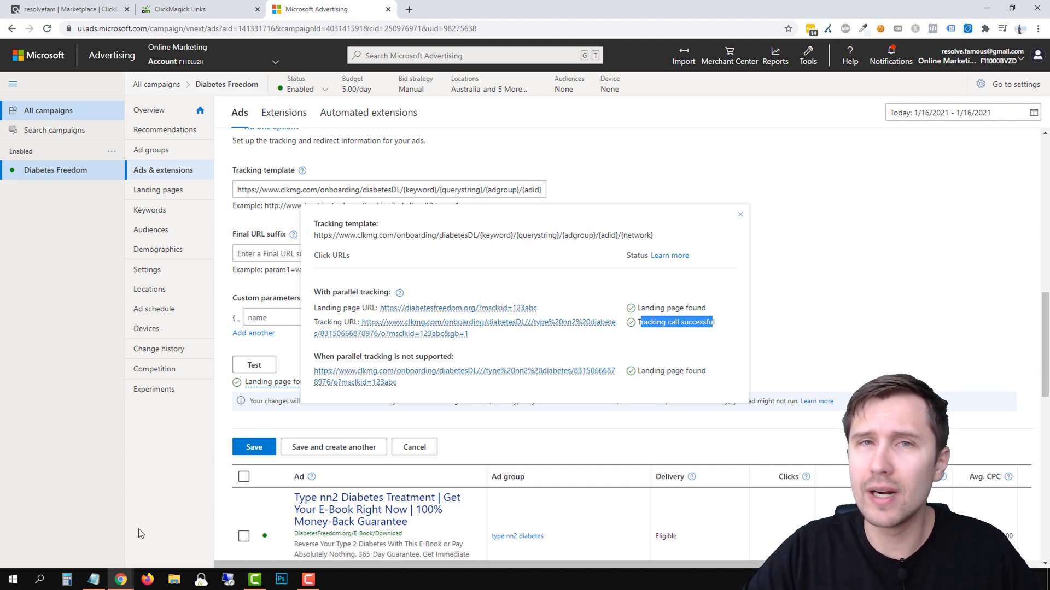
- Read the Notepad question about having to use a third party tracking tool, and return to the ad editor with the test details closed
click(94, 579)
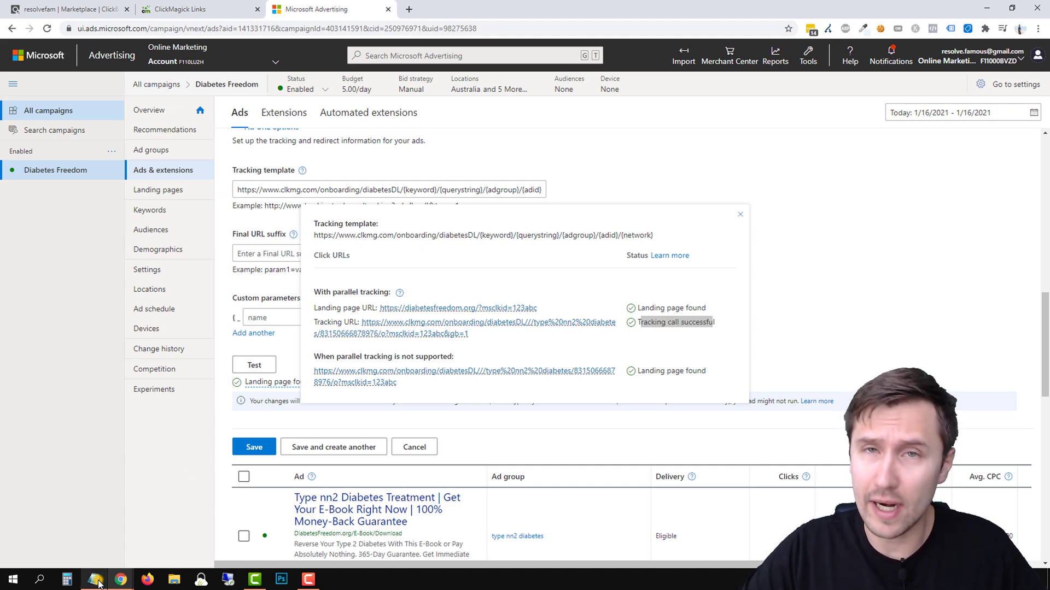
scroll(721, 363, down, 10)
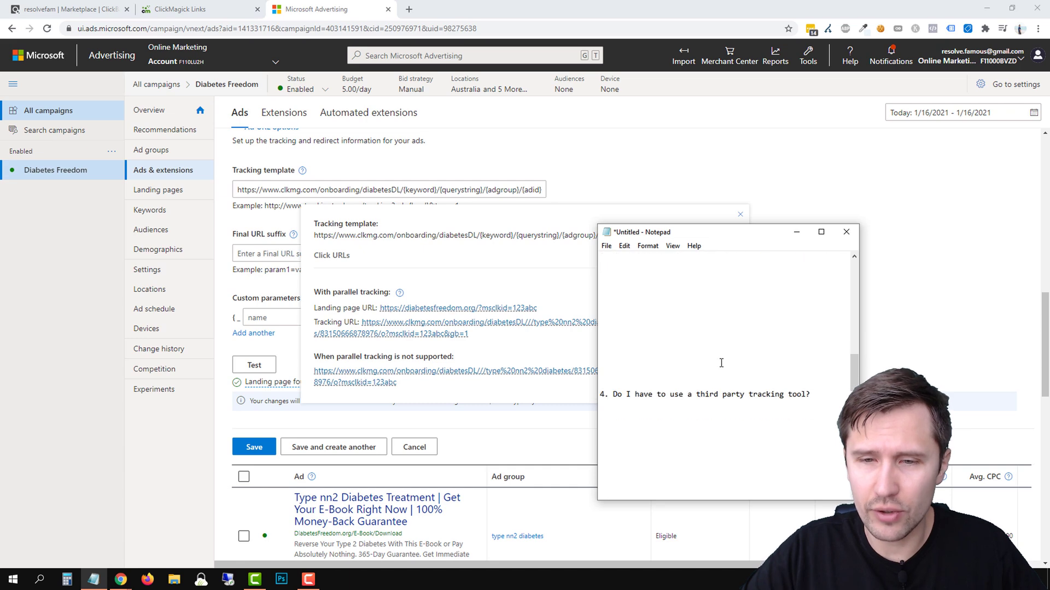
drag(611, 394, 809, 394)
click(761, 186)
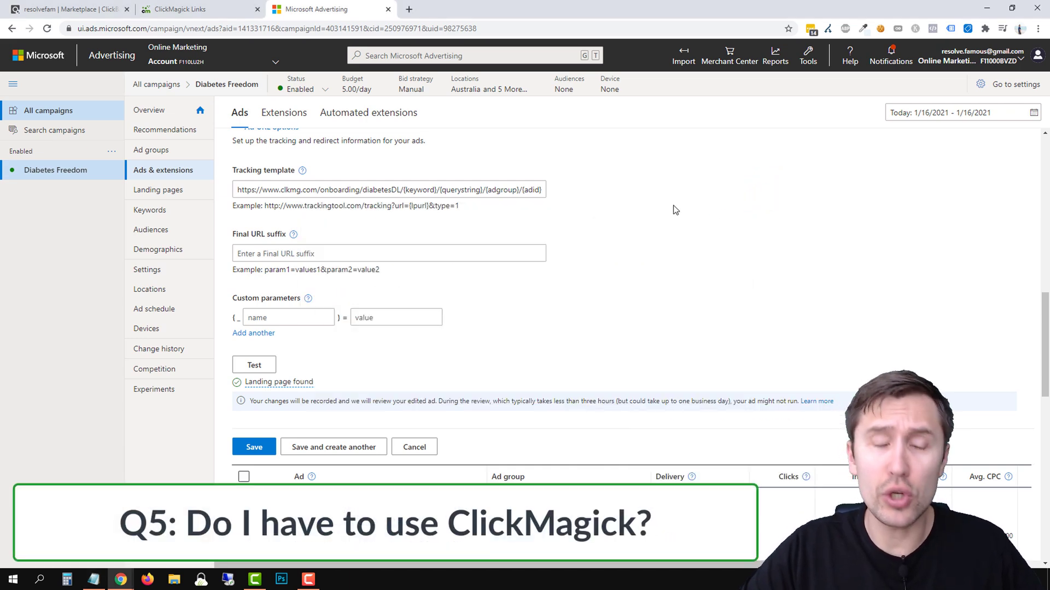
- Generate a new HopLink without a tracking ID for Diabetes Freedom in the ClickBank marketplace and copy it
click(66, 10)
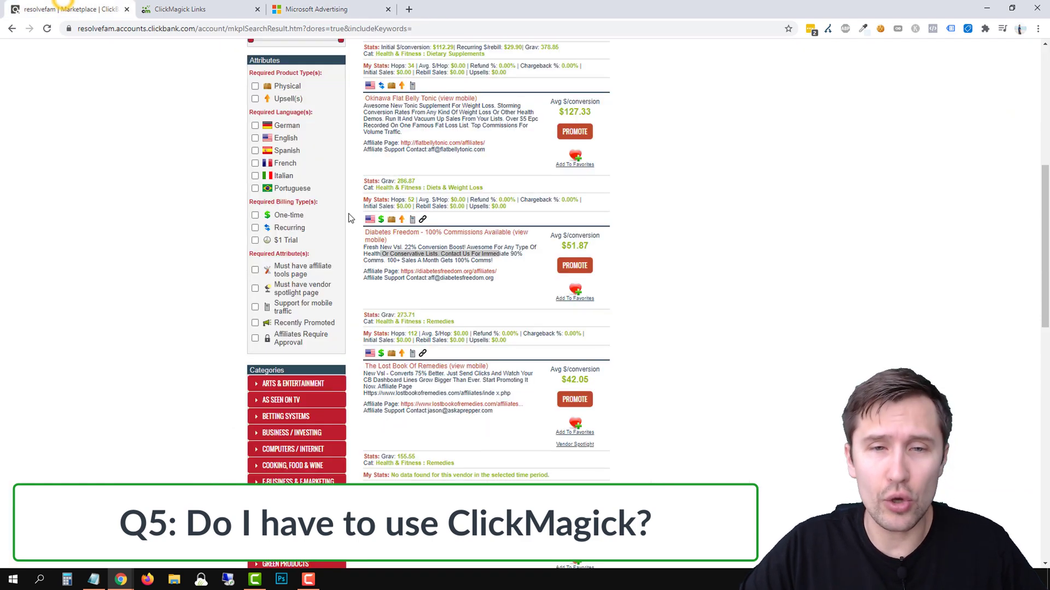
click(583, 265)
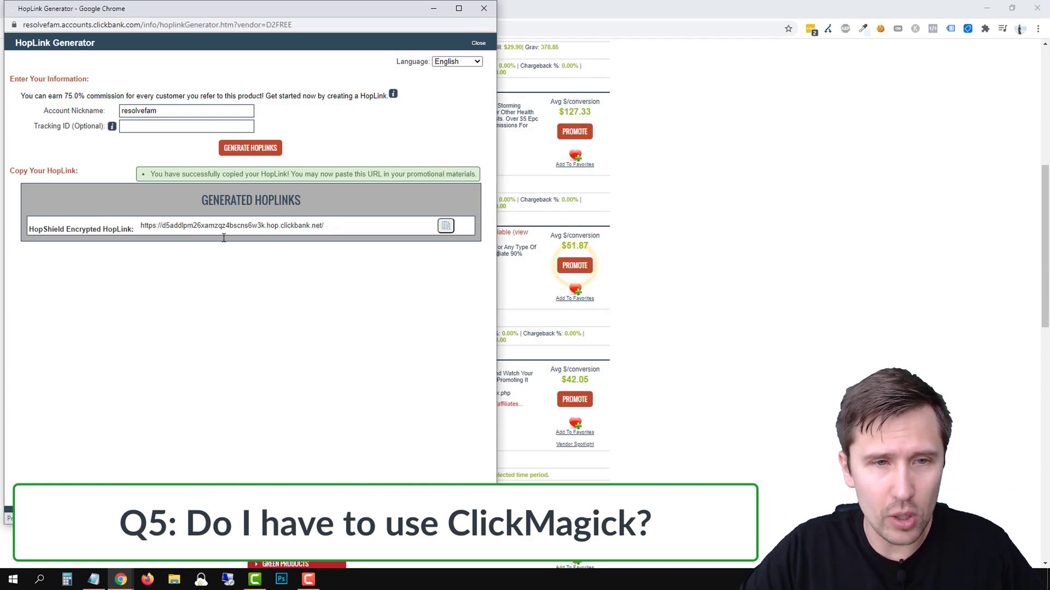
click(253, 148)
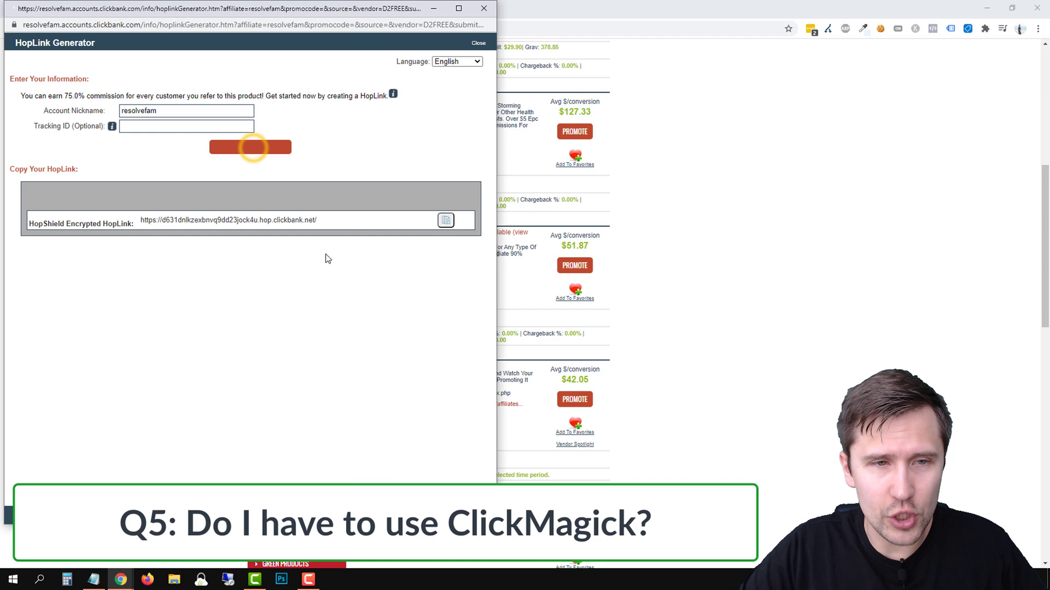
click(444, 228)
click(690, 198)
- Replace the ad's Tracking template in Microsoft Advertising with the copied HopLink followed by ?tid={keyword}
click(221, 8)
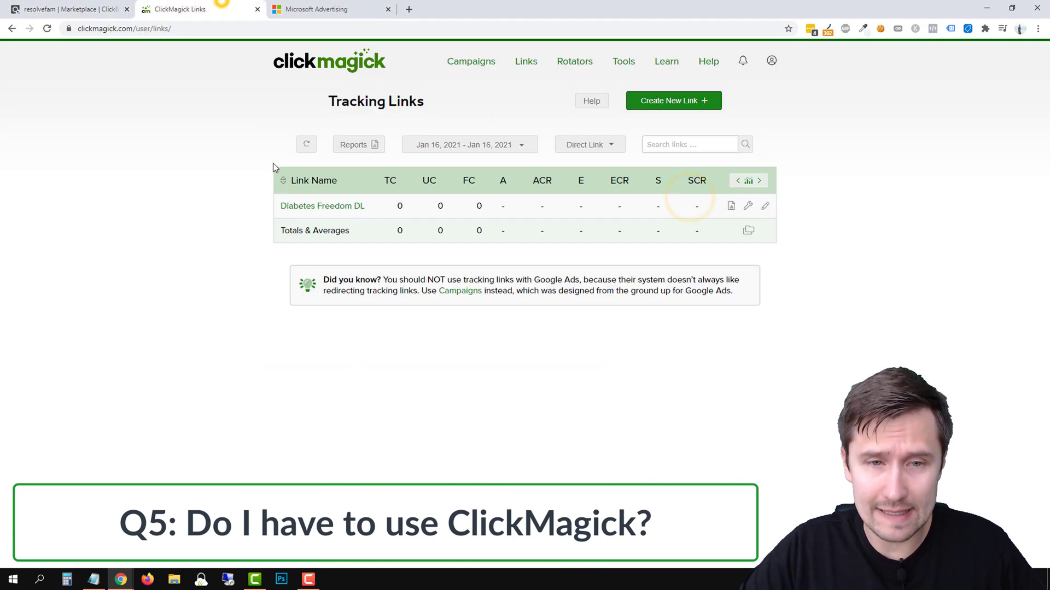
click(353, 7)
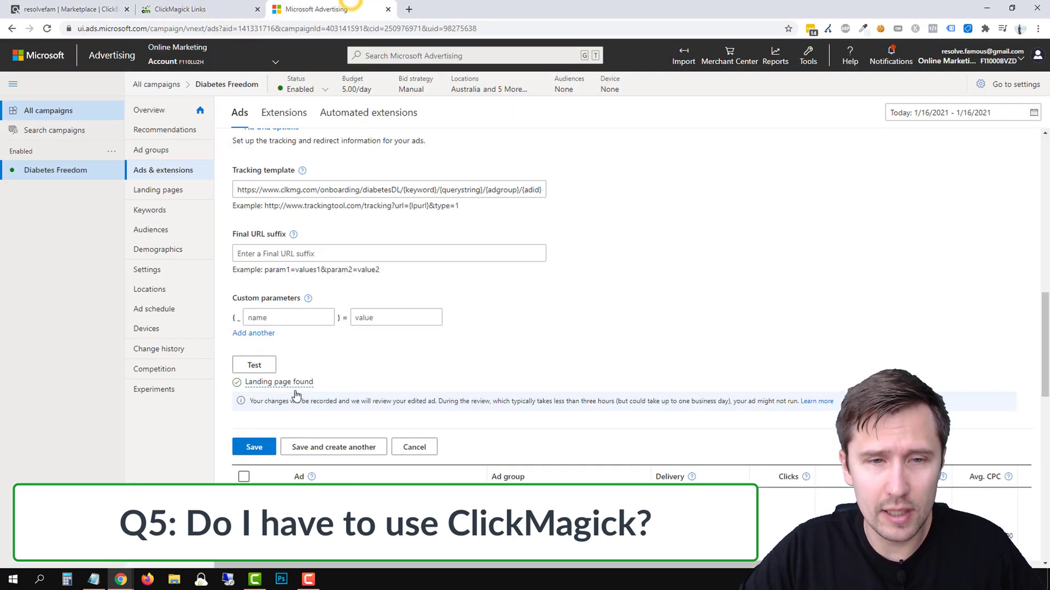
triple_click(273, 188)
key(ctrl+v)
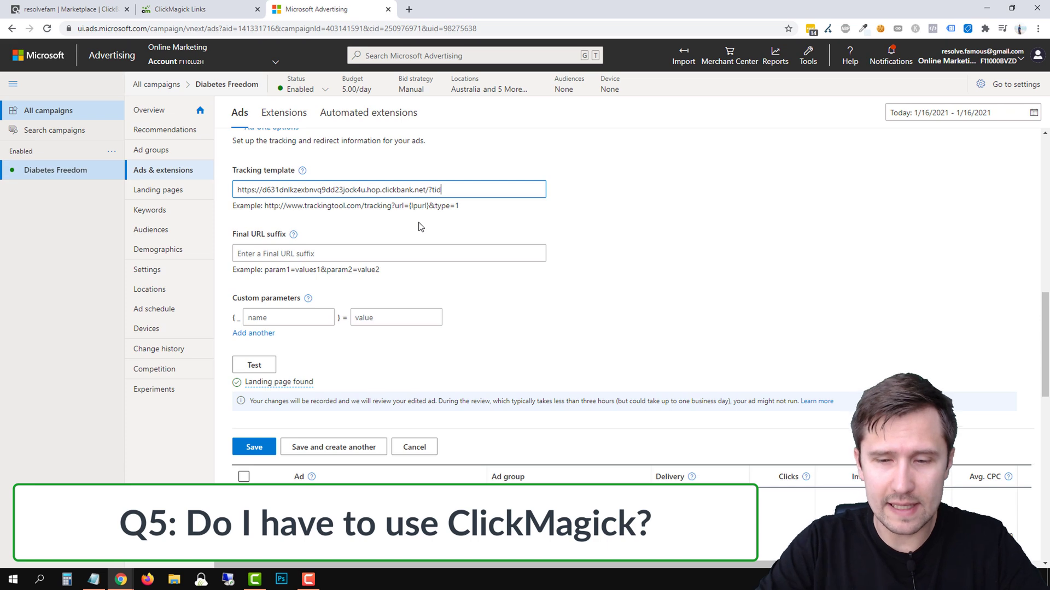
text(rd})
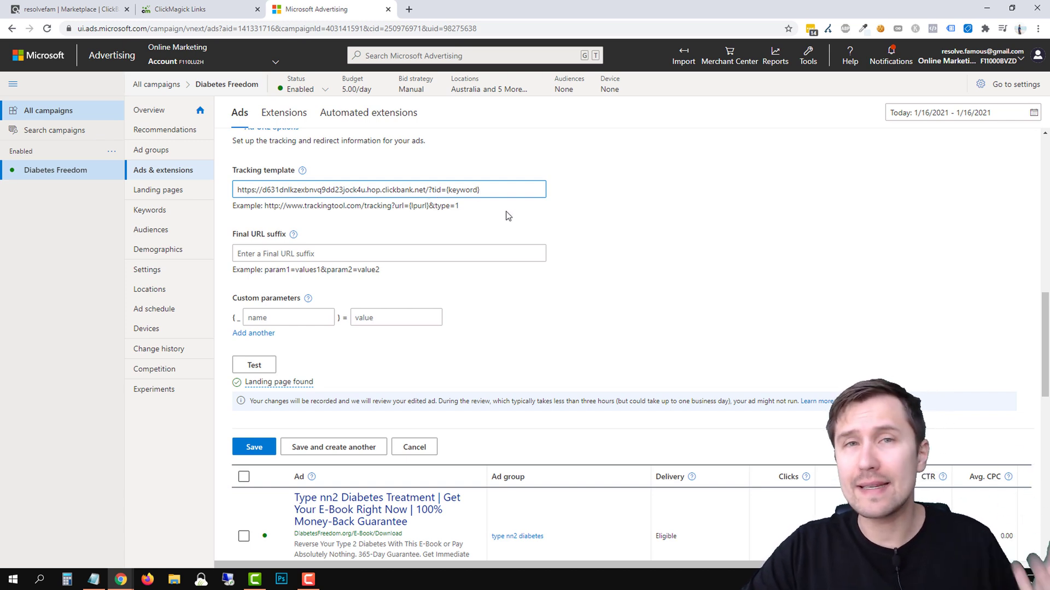
- View the Diabetes Freedom DL link's settings in ClickMagick, and close its editor
click(181, 9)
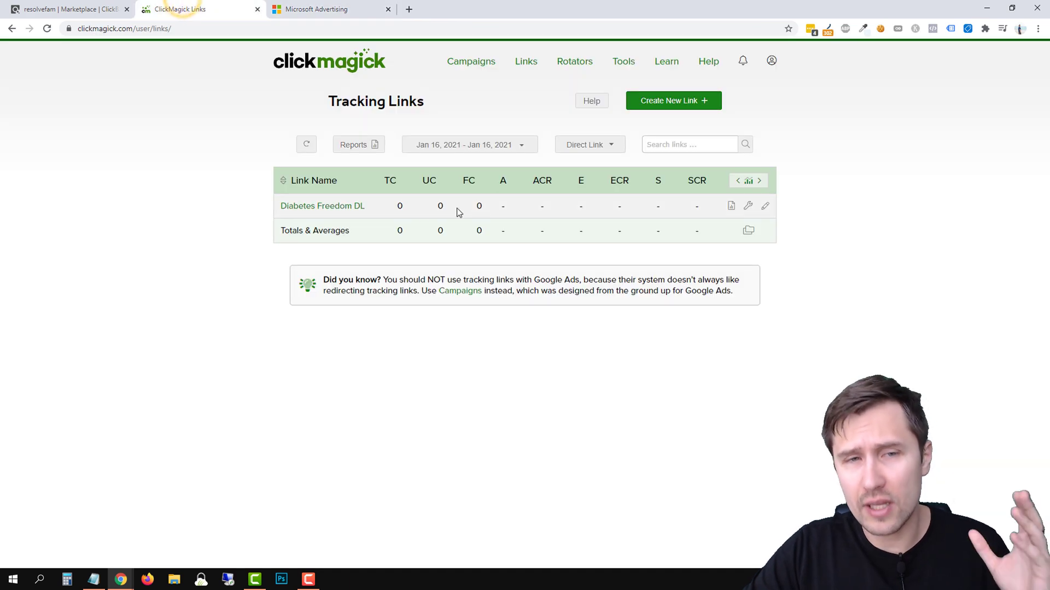
click(339, 206)
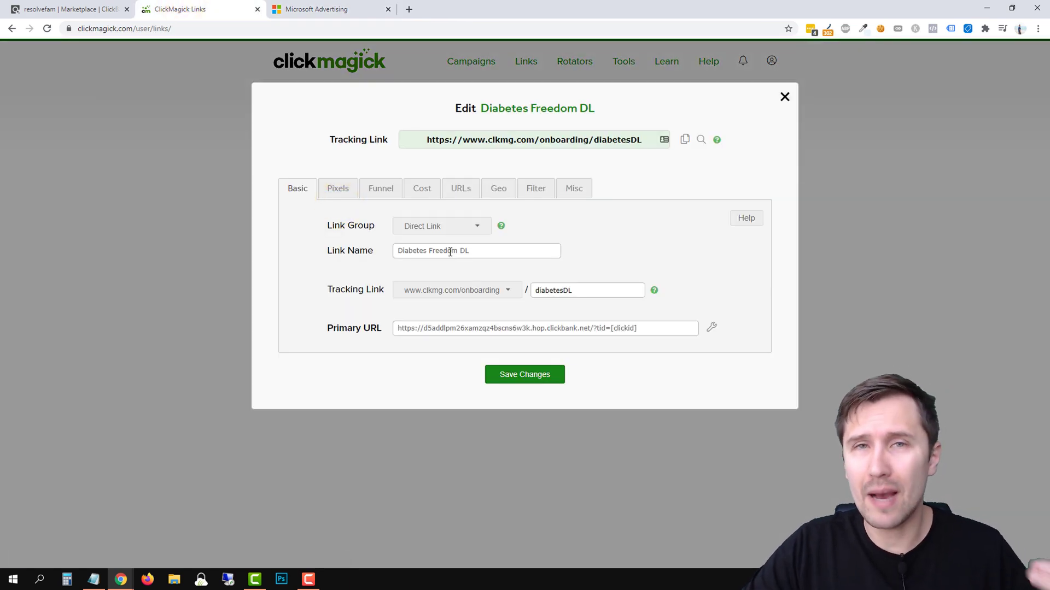
click(218, 244)
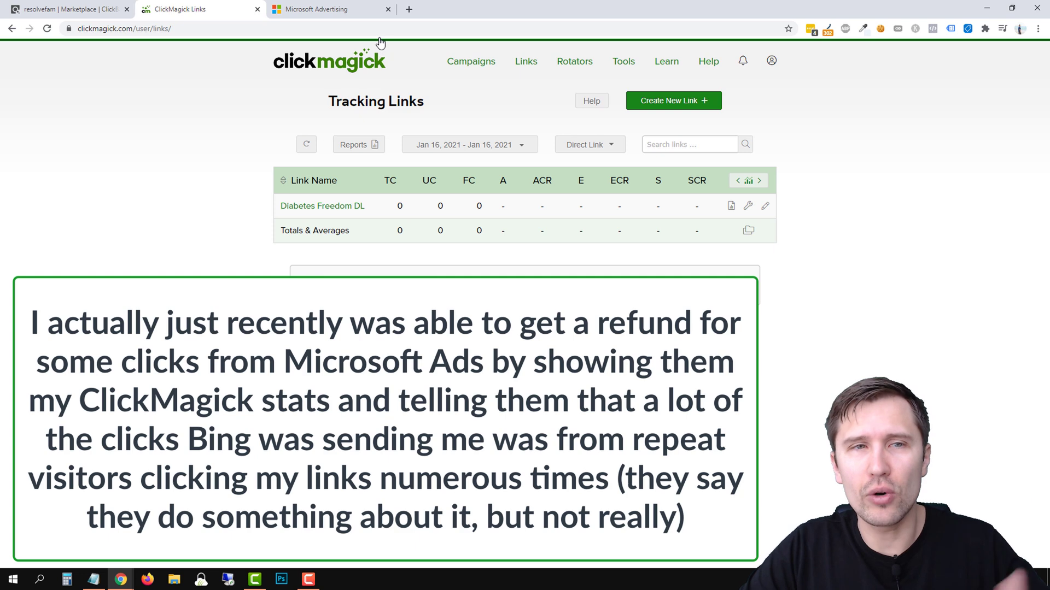
- Return to the Microsoft Advertising ad editor and highlight the ClickBank HopLink in the Tracking template
click(361, 7)
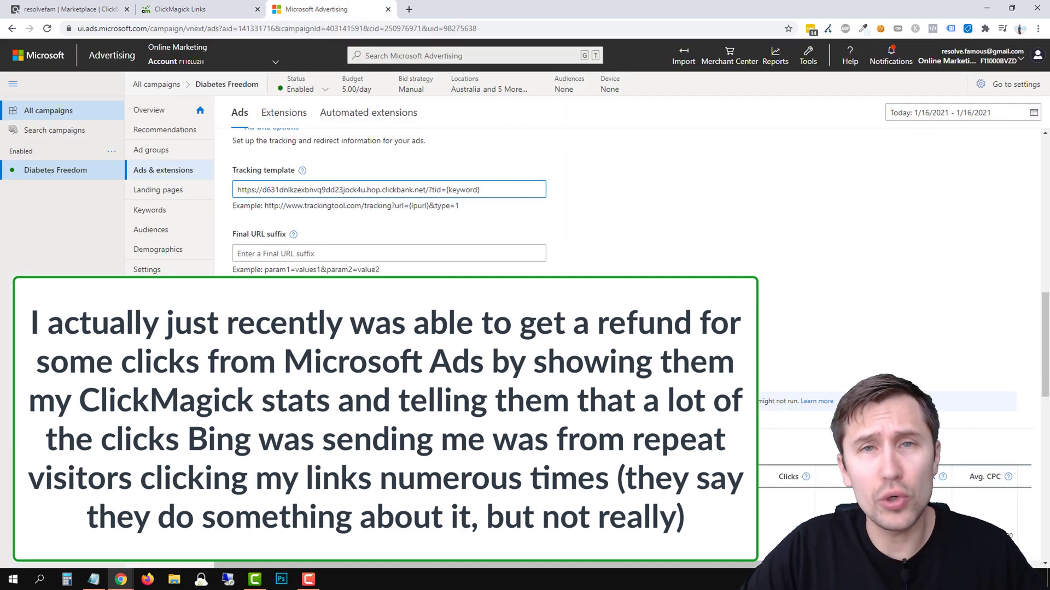
scroll(271, 246, up, 1)
triple_click(244, 245)
click(365, 244)
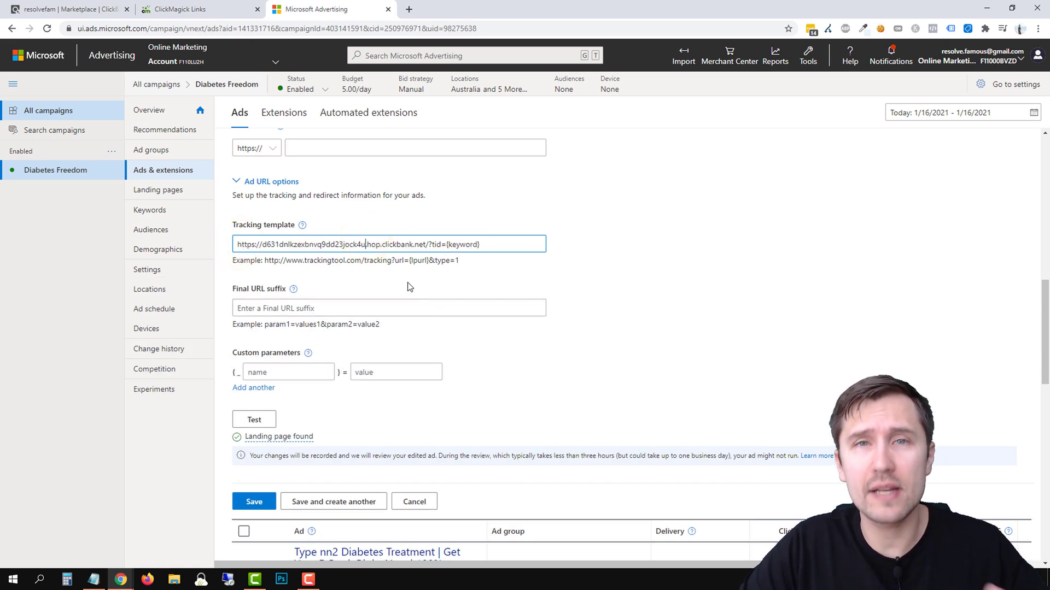
- Read the next question in the Notepad list, and return to the ad editor
click(93, 580)
scroll(676, 393, down, 5)
scroll(675, 394, down, 2)
click(601, 375)
key(shift+End)
click(563, 197)
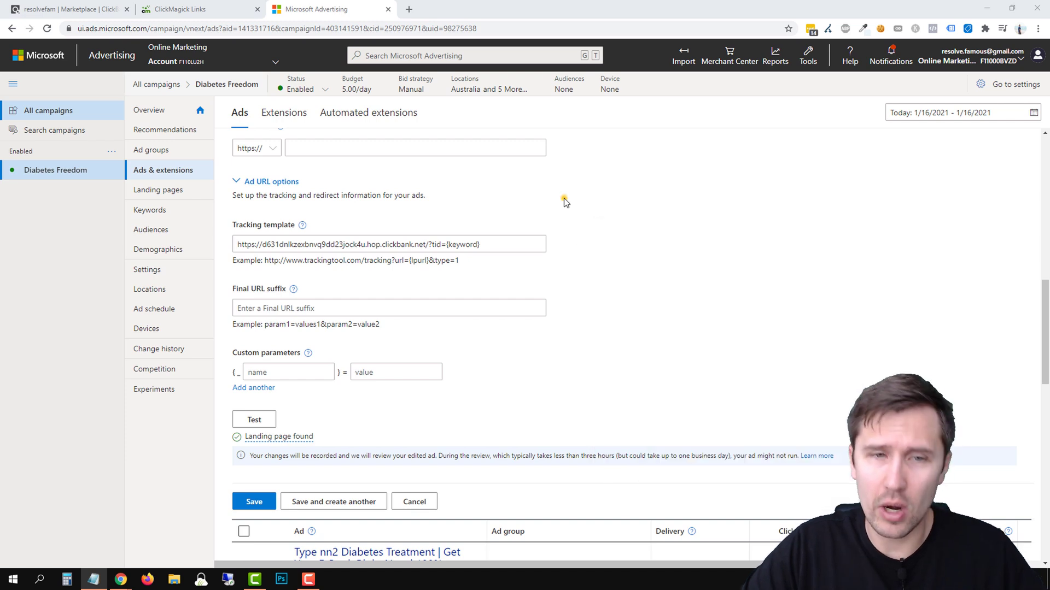
- Highlight the ad's Final URL and the full Tracking template to compare the two addresses
scroll(603, 259, up, 2)
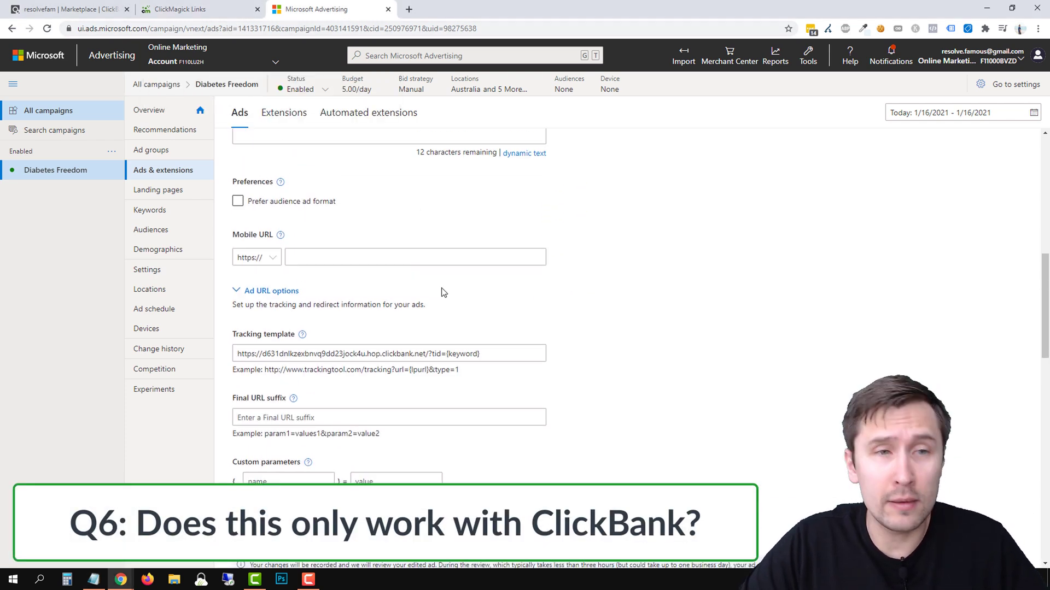
scroll(547, 317, up, 10)
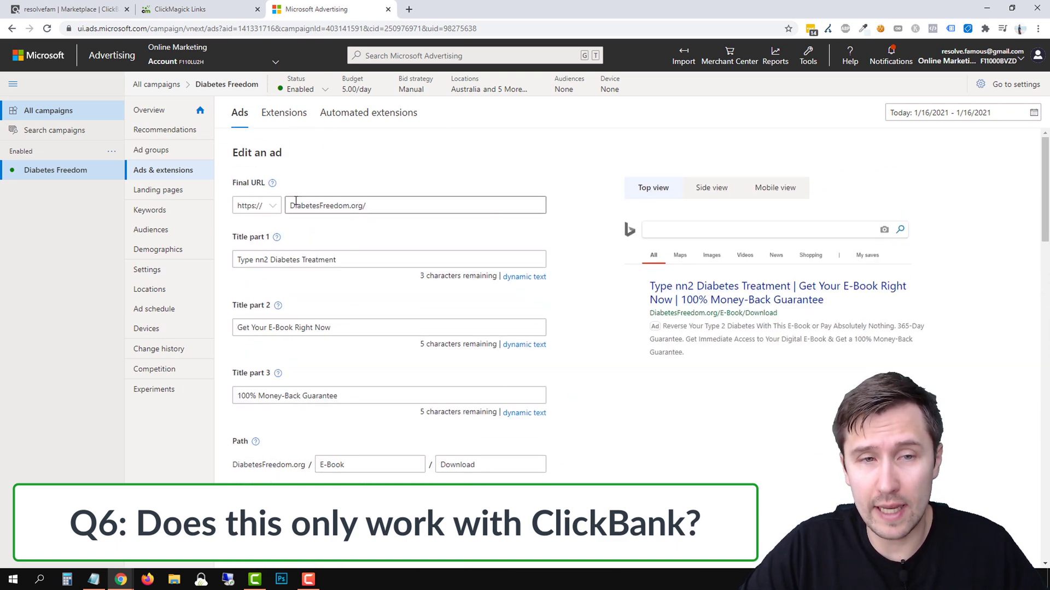
drag(290, 203, 388, 204)
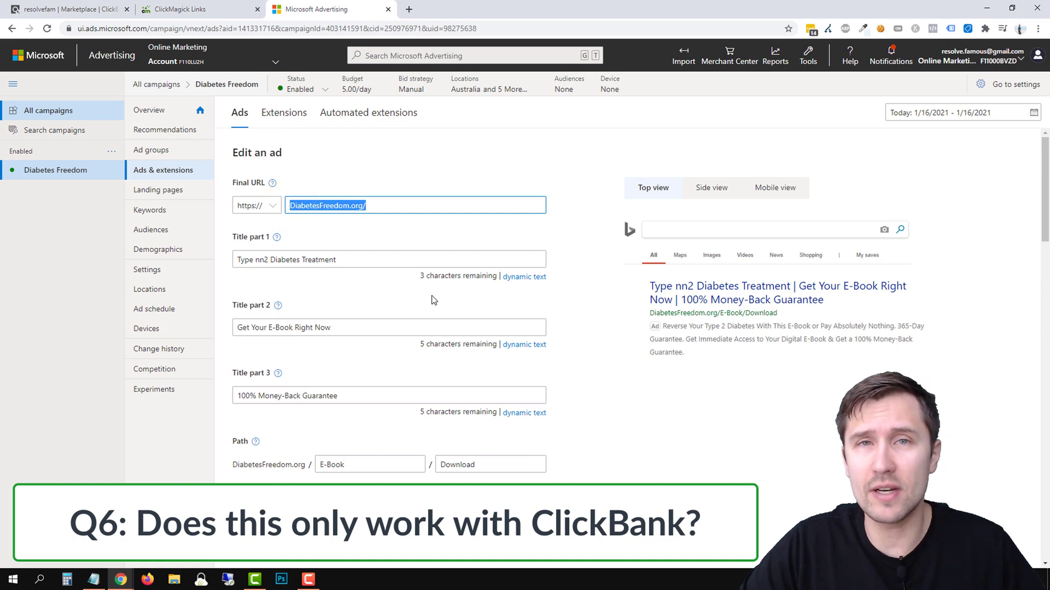
scroll(547, 323, down, 8)
click(263, 404)
drag(237, 408, 482, 408)
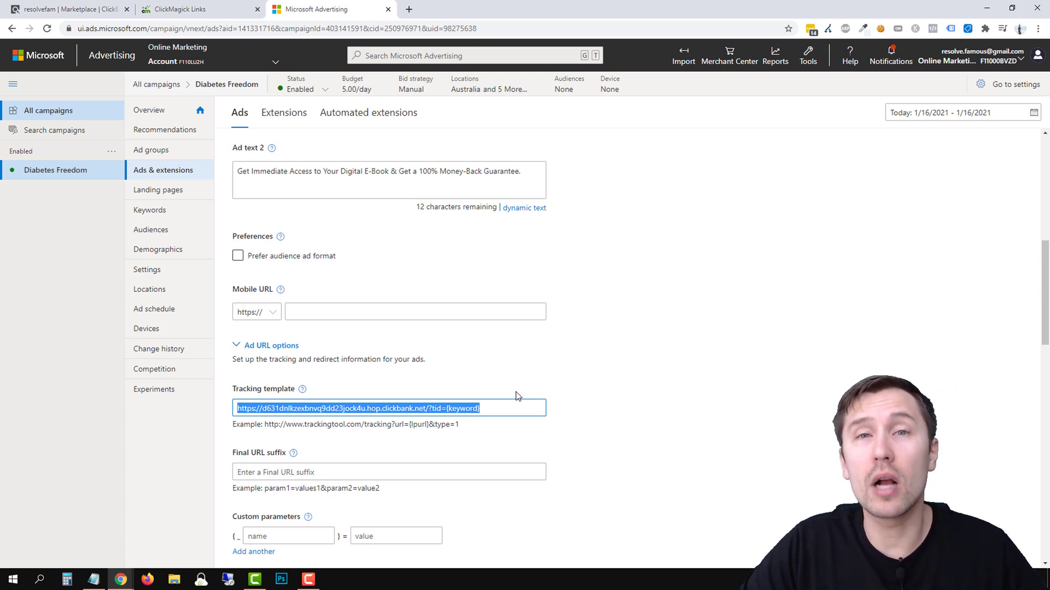
- Highlight the HopLink's domain part within the Tracking template, and clear the selection
click(295, 409)
drag(262, 409, 401, 409)
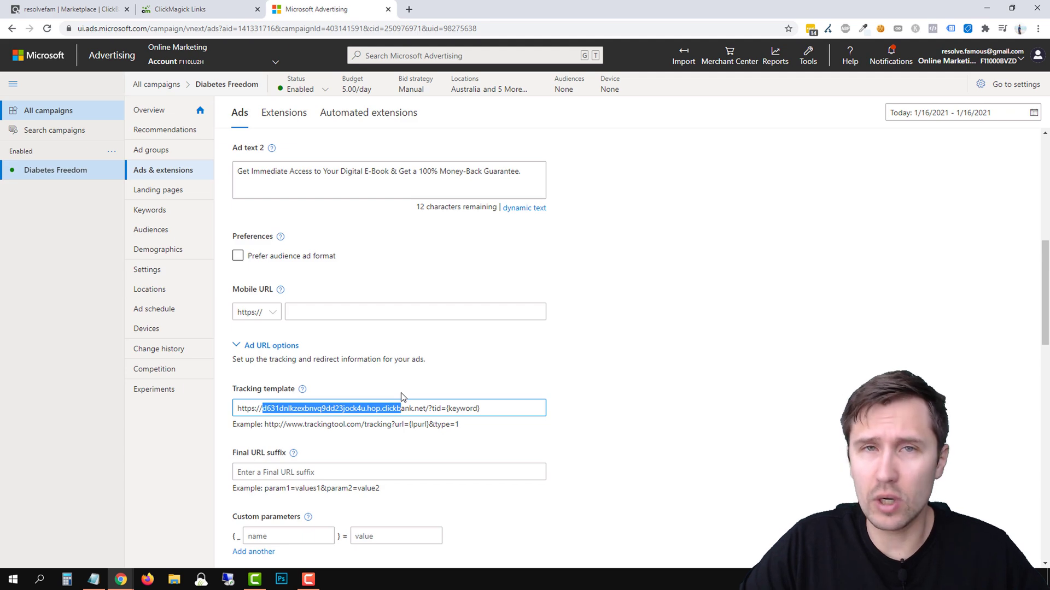
click(267, 408)
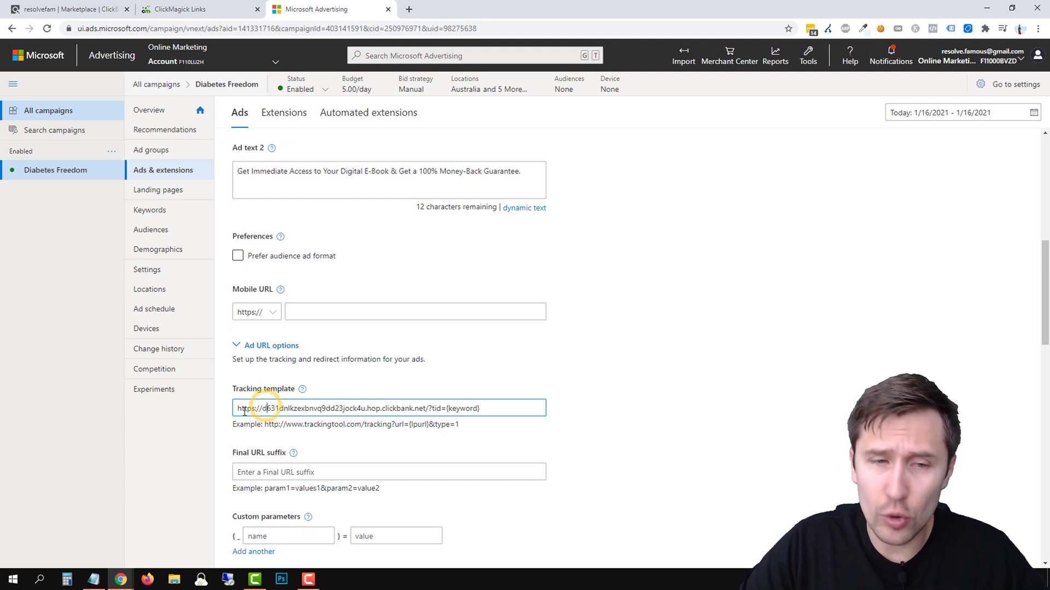
- Go back over the ad's Final URL and highlight the Tracking template once more
scroll(386, 357, up, 1)
scroll(388, 357, up, 8)
triple_click(291, 201)
scroll(346, 222, down, 7)
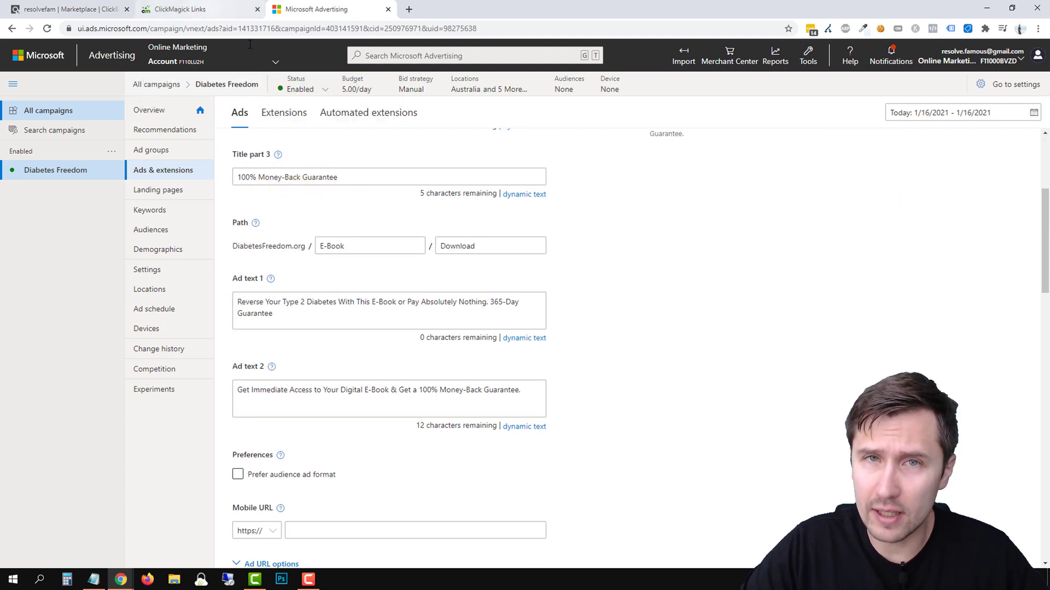
triple_click(246, 463)
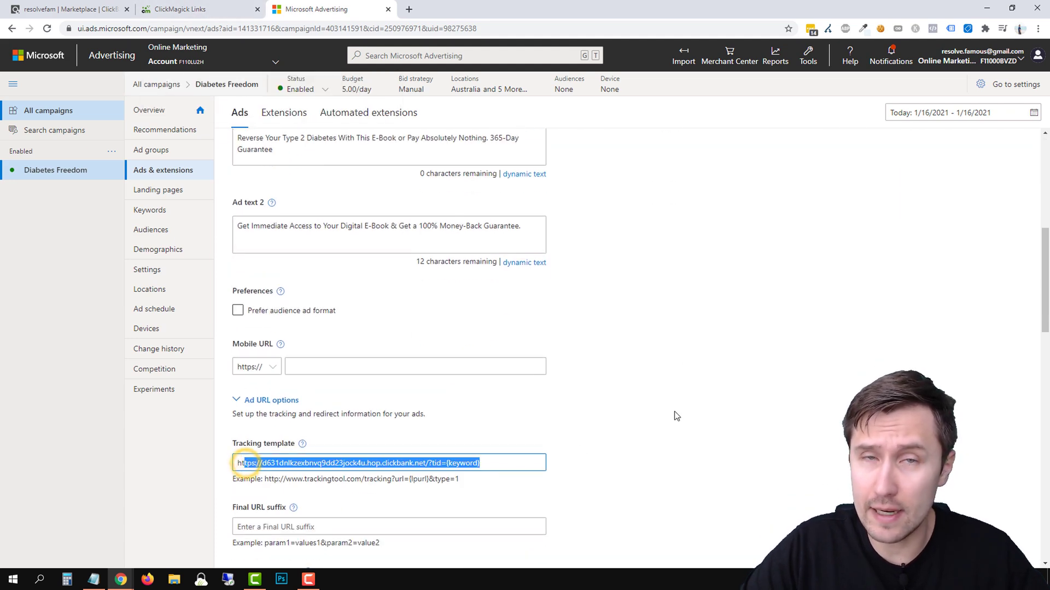
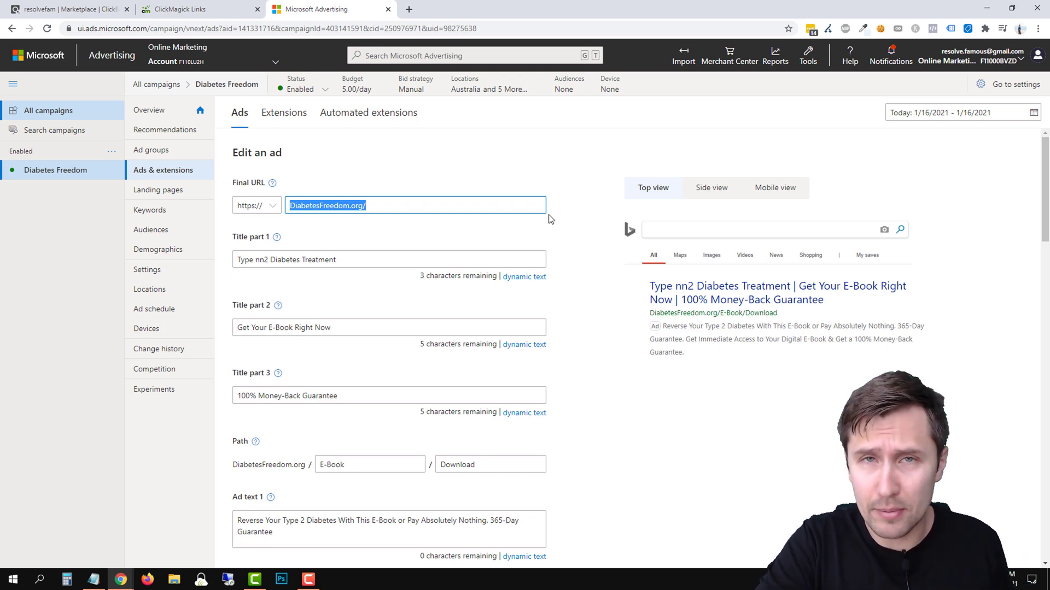
- Check the Primary URL of the Diabetes Freedom DL link in ClickMagick, and return to the ad editor
click(314, 206)
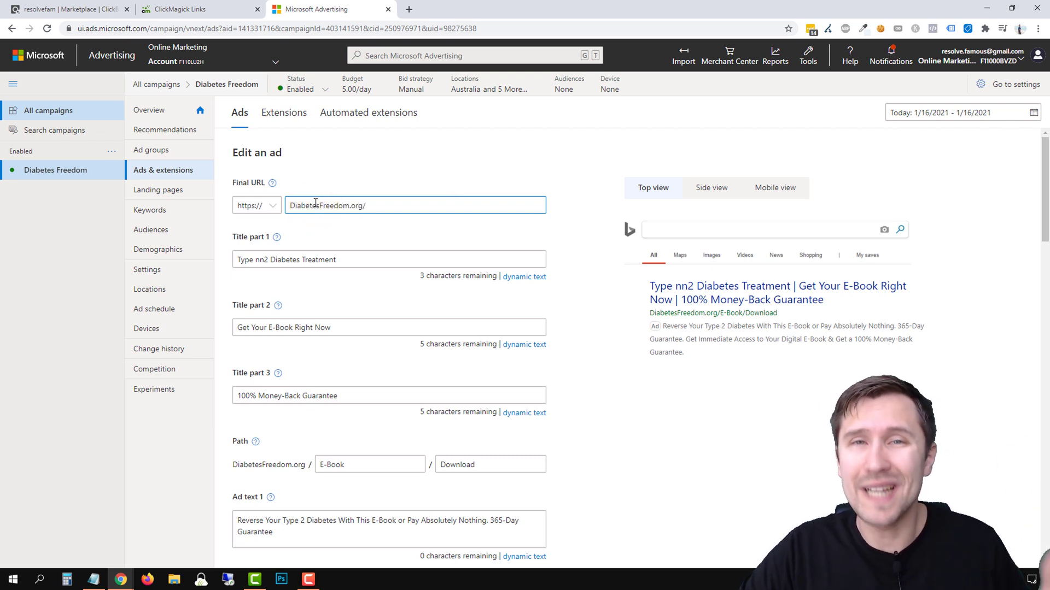
click(219, 9)
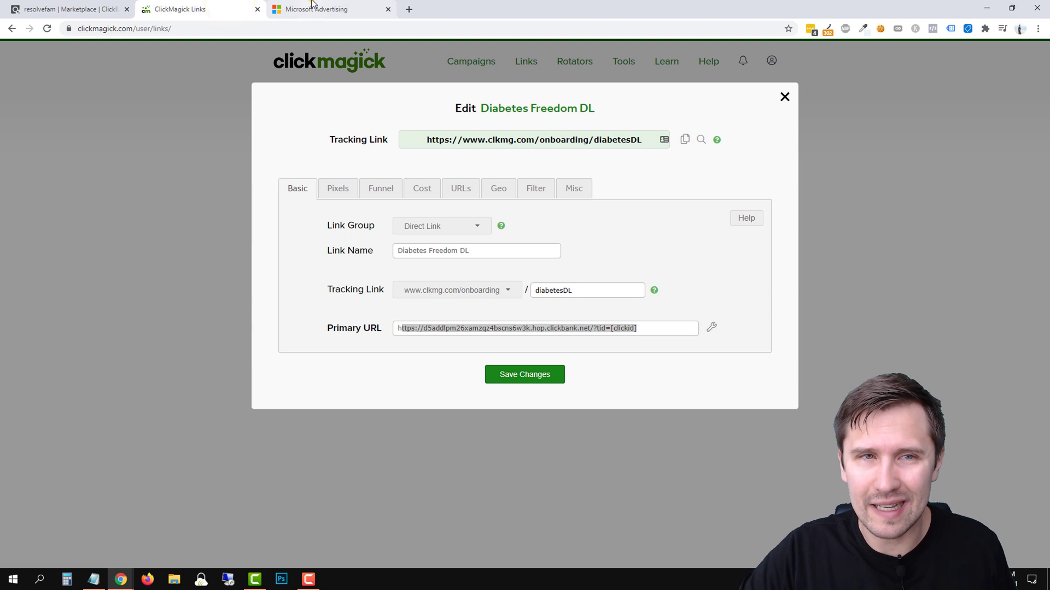
click(311, 7)
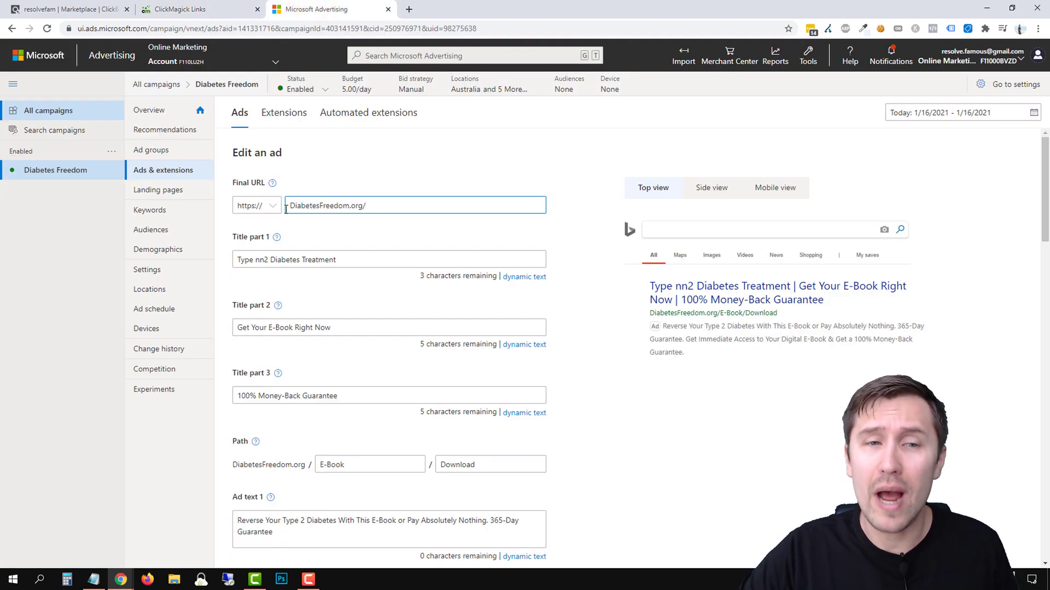
- Highlight the ad's Final URL and the display URL shown in the ad preview
drag(285, 209, 393, 207)
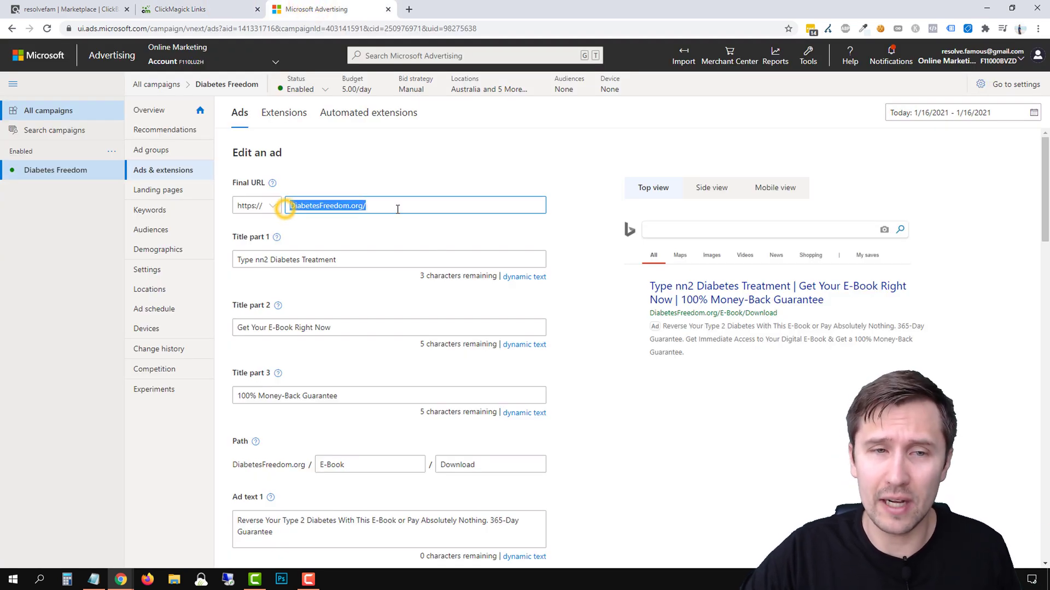
click(370, 229)
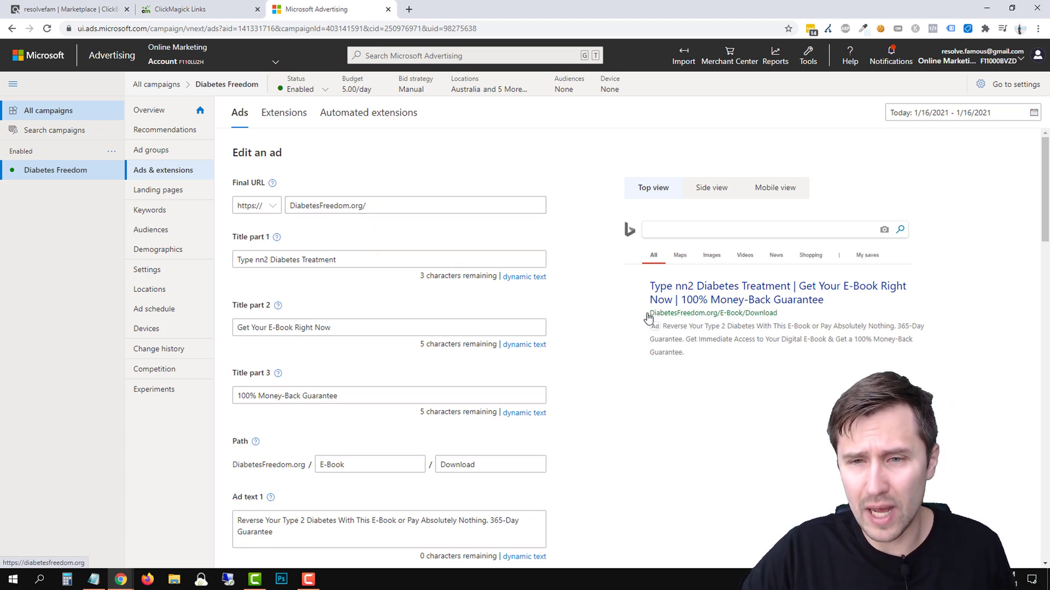
drag(649, 317, 779, 314)
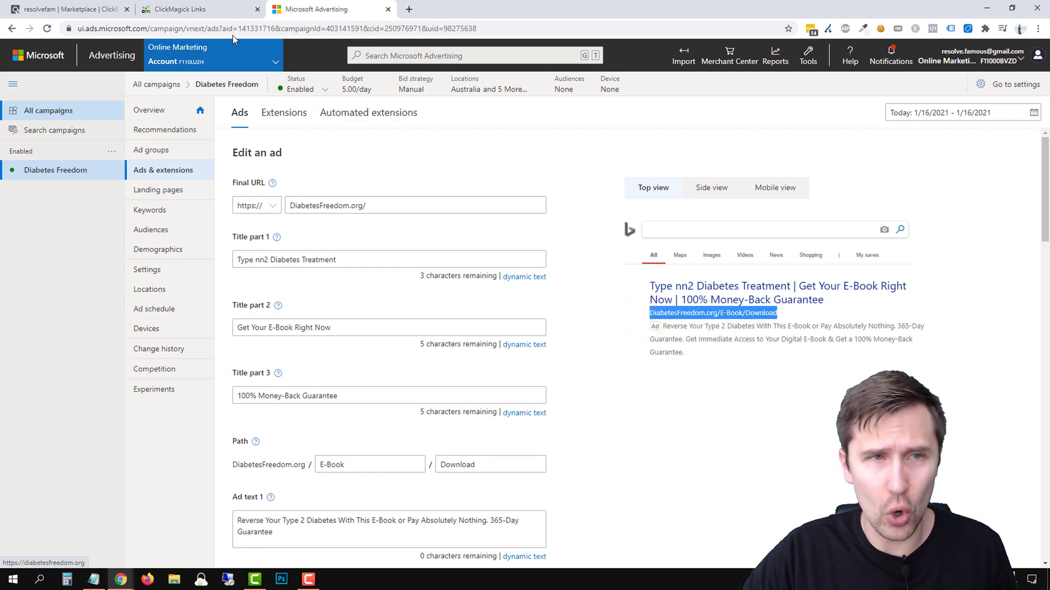
- Highlight the Primary URL of the Diabetes Freedom DL link in ClickMagick, and compare it with the ad's Final URL in Microsoft Advertising
click(206, 5)
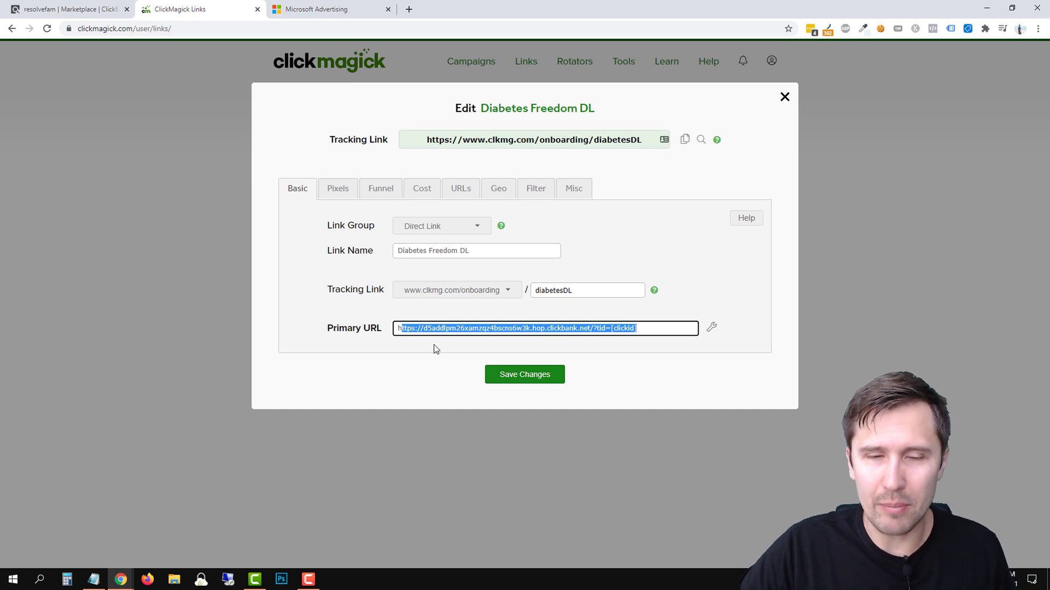
click(415, 349)
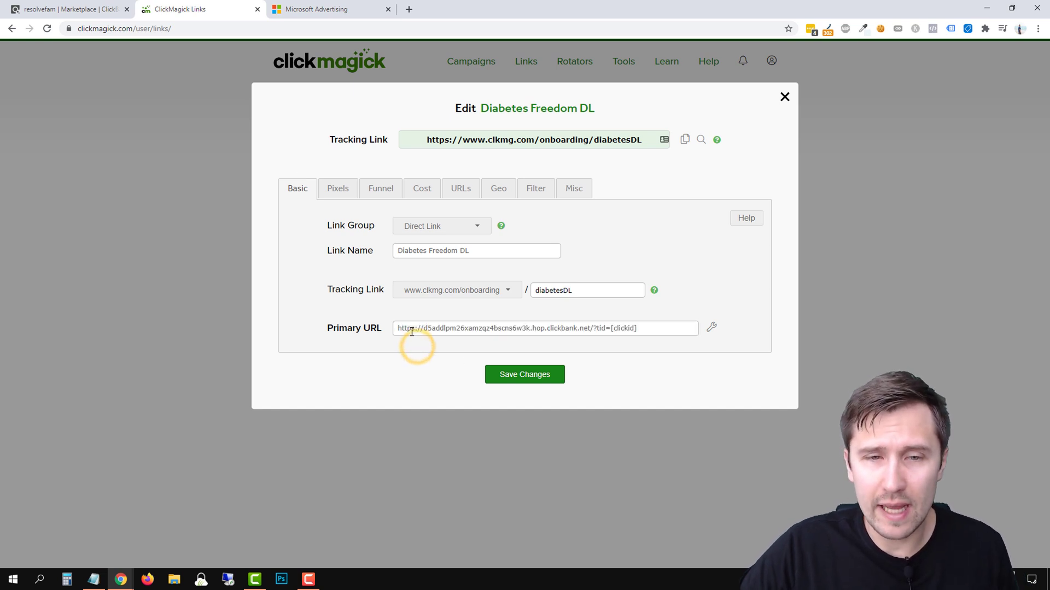
drag(405, 328, 642, 335)
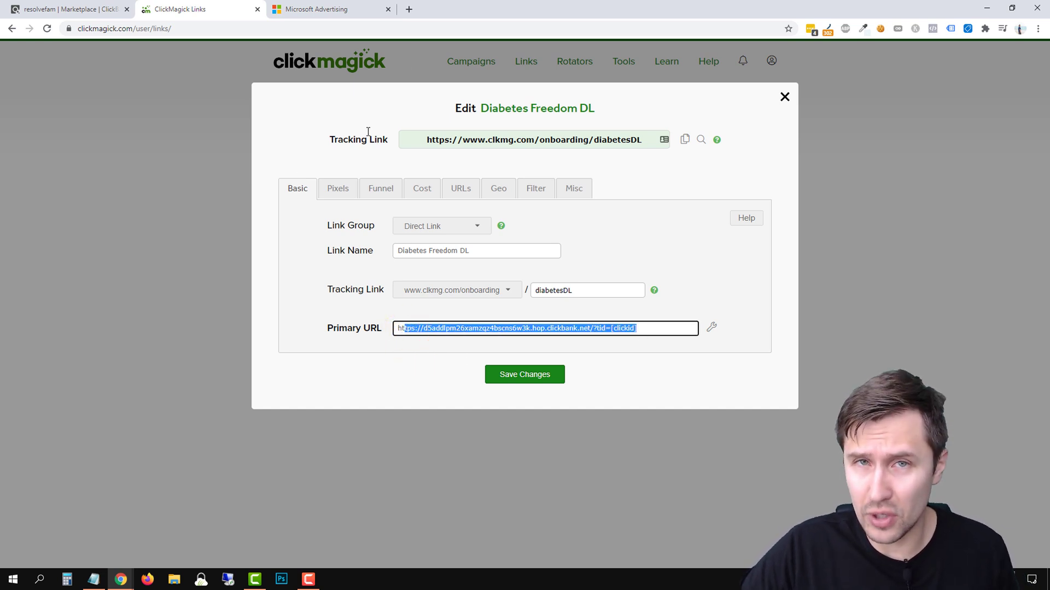
click(321, 11)
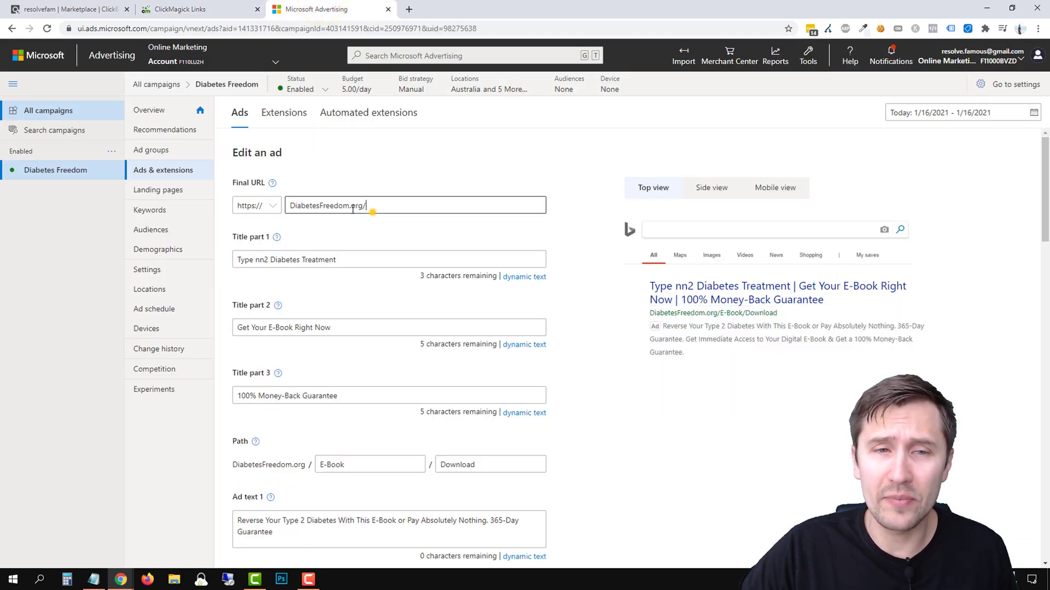
drag(371, 208, 290, 207)
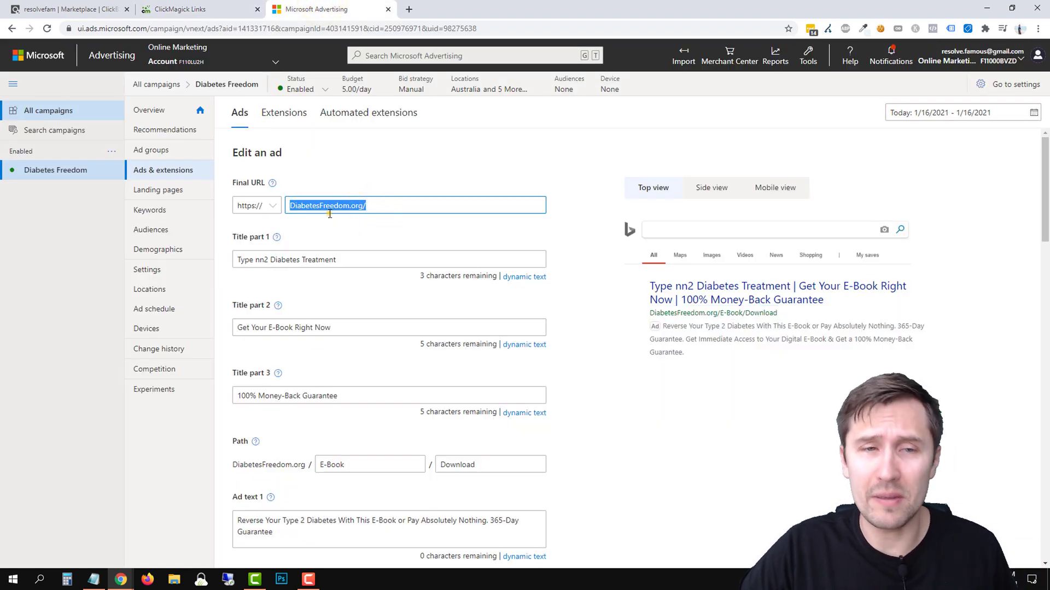
click(329, 210)
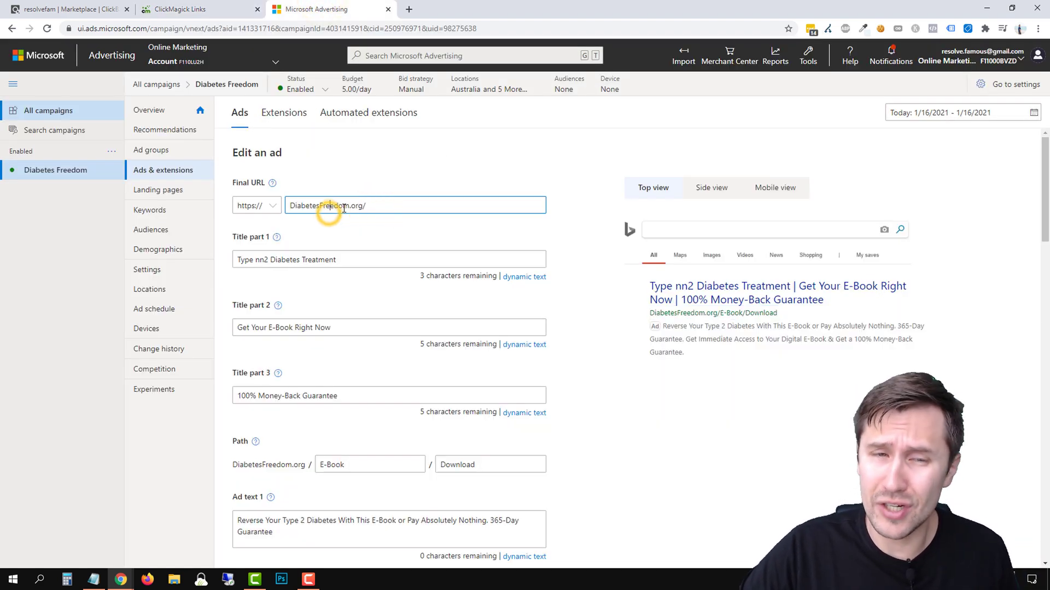
- Read question 7 in the Notepad question list, and return to the ad editor
click(93, 579)
scroll(710, 382, down, 10)
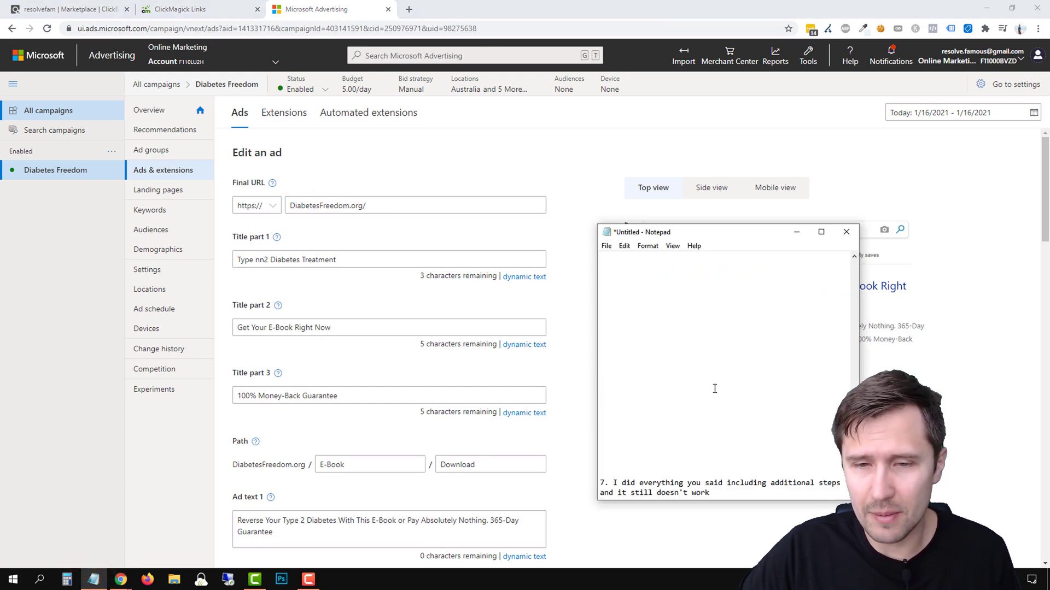
click(568, 469)
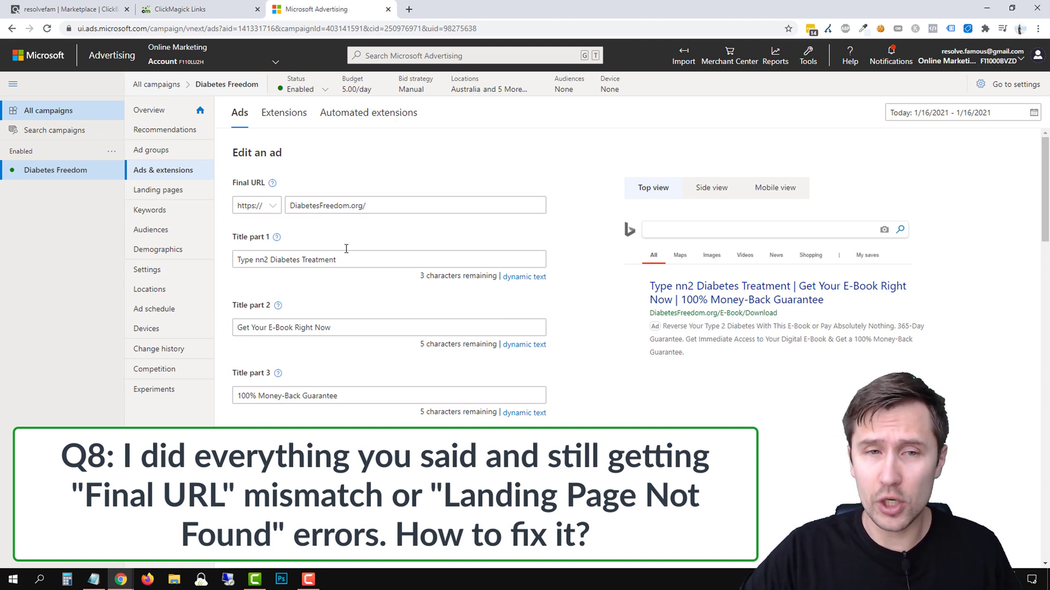
- Open a support live chat form, choose "I need help with Microsoft Advertising or have a general question", and close the form without submitting it
scroll(419, 269, down, 5)
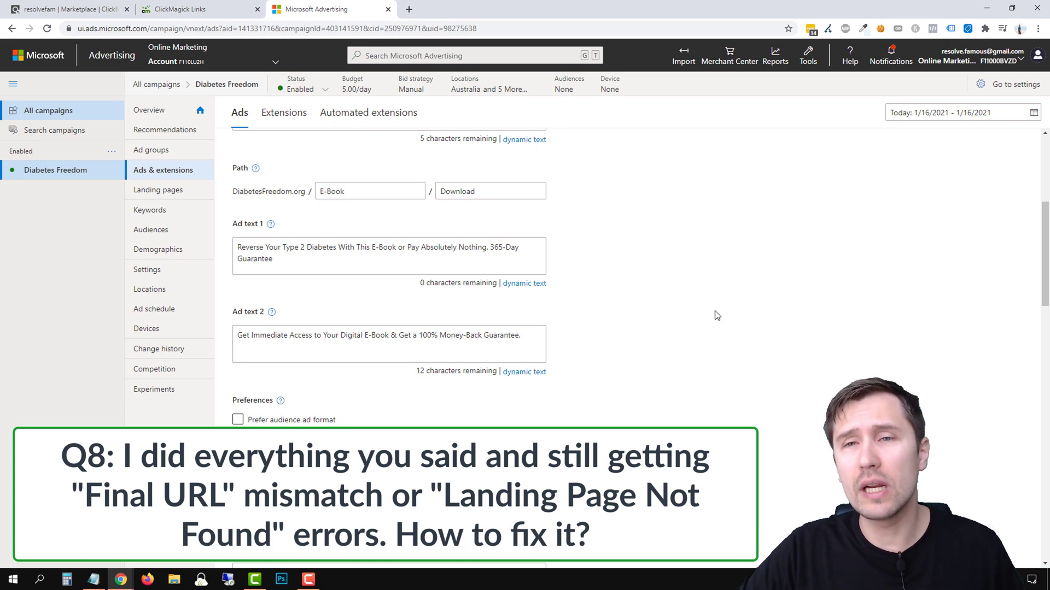
click(851, 57)
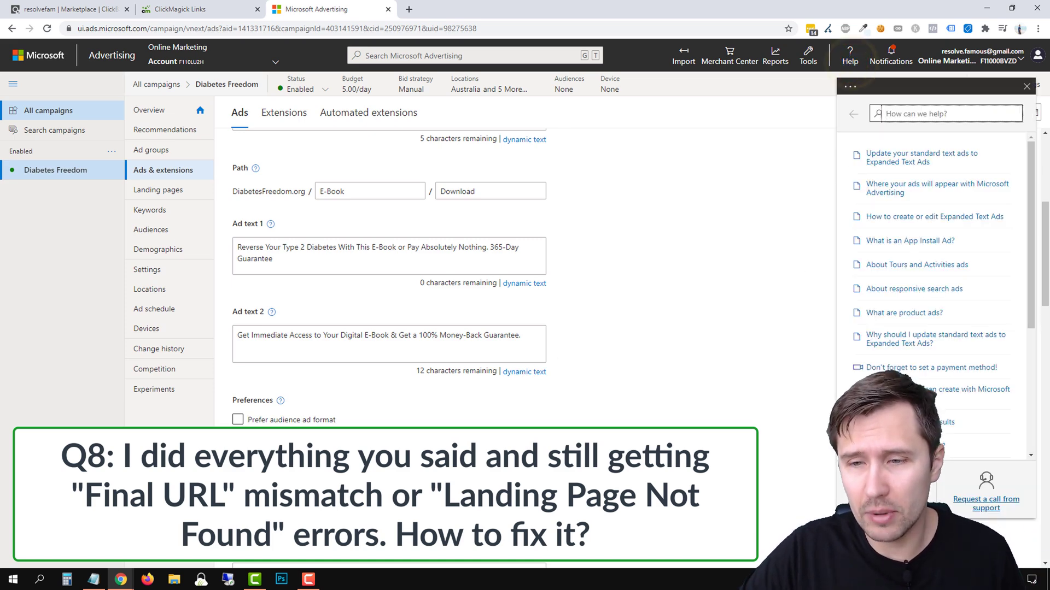
click(734, 328)
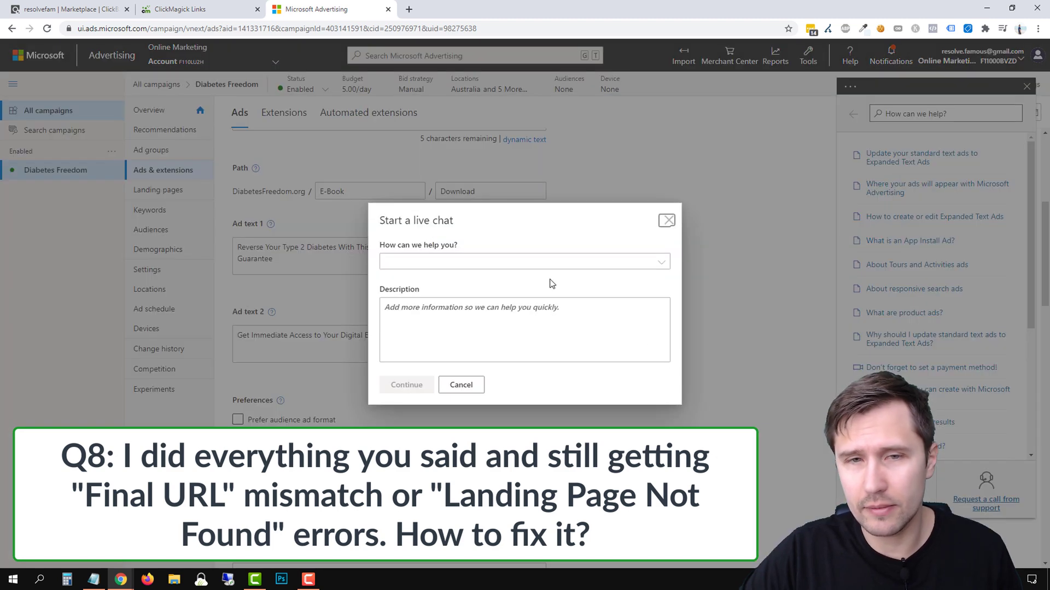
click(471, 262)
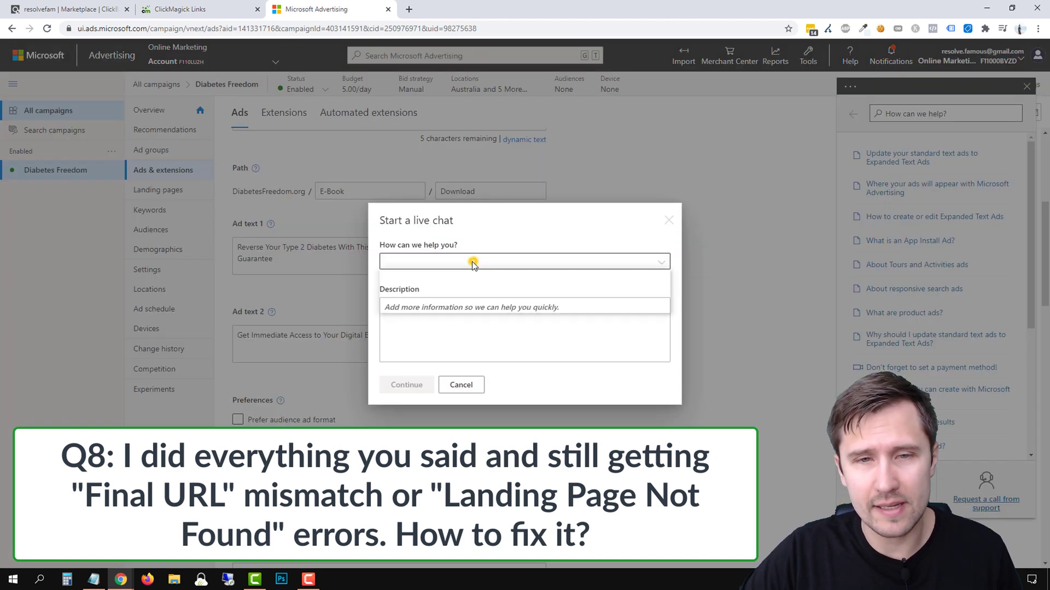
click(441, 285)
click(465, 343)
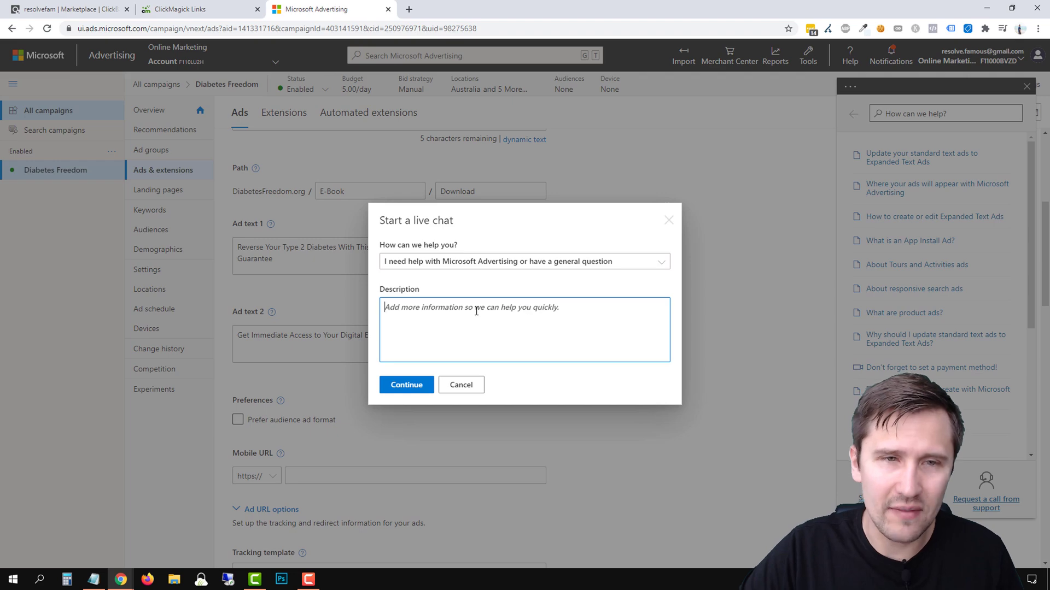
click(668, 218)
- Highlight the ClickBank HopLink in the Tracking template, and highlight the domain in the ad's Final URL
scroll(403, 435, down, 2)
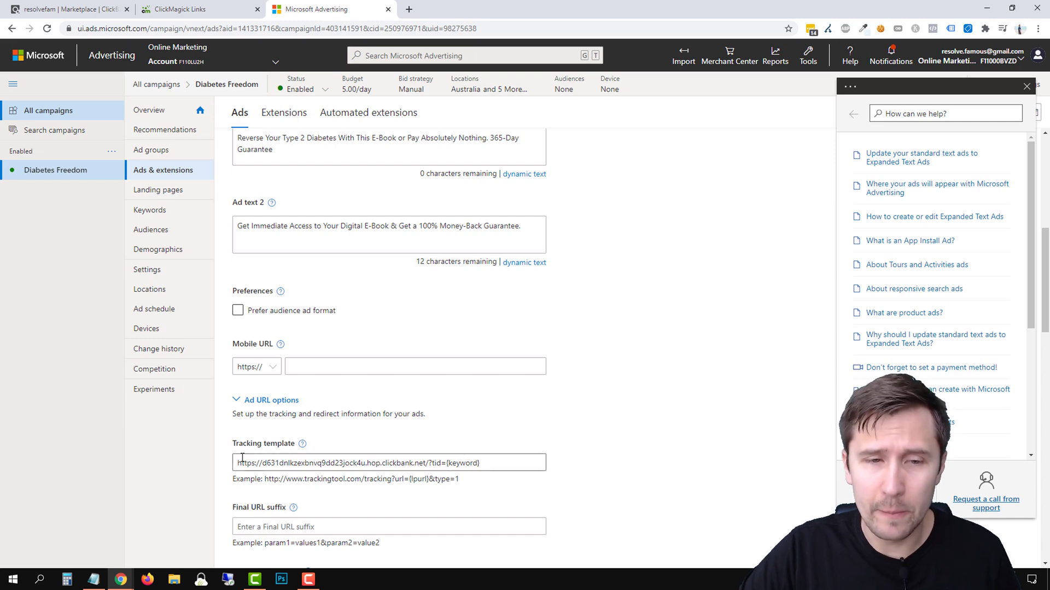
drag(238, 459, 544, 463)
scroll(305, 217, up, 7)
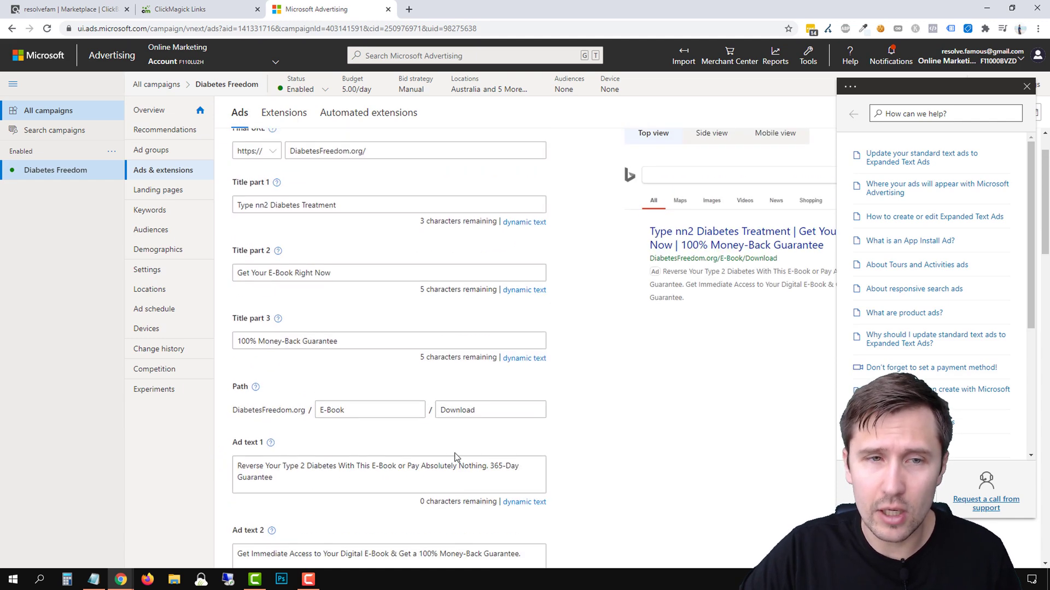
drag(288, 206, 429, 210)
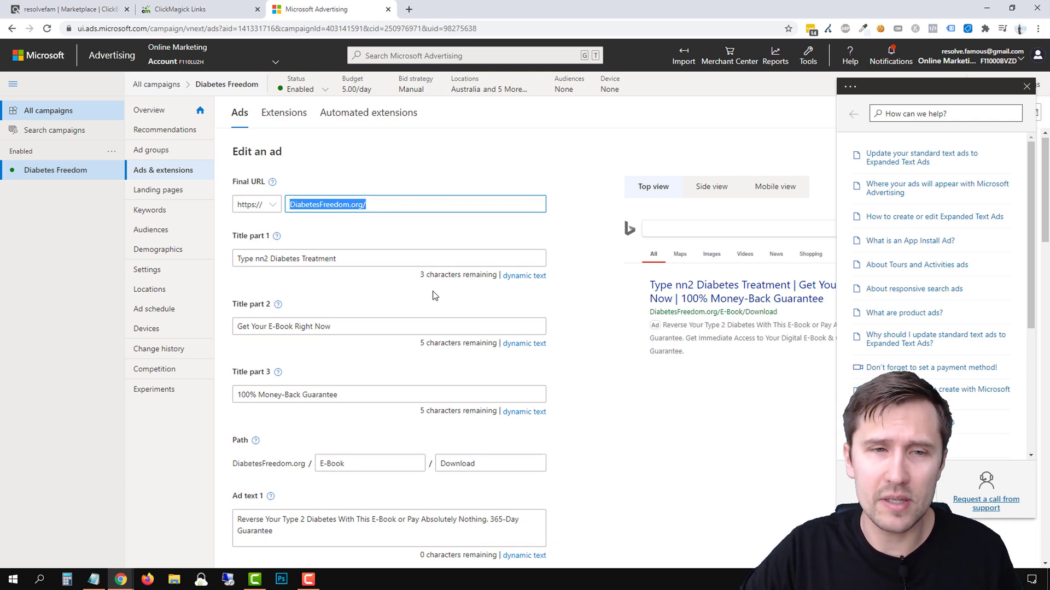
- Inspect the tracking test details below the Ad URL options, and highlight the status for when parallel tracking is not supported
scroll(432, 289, down, 1)
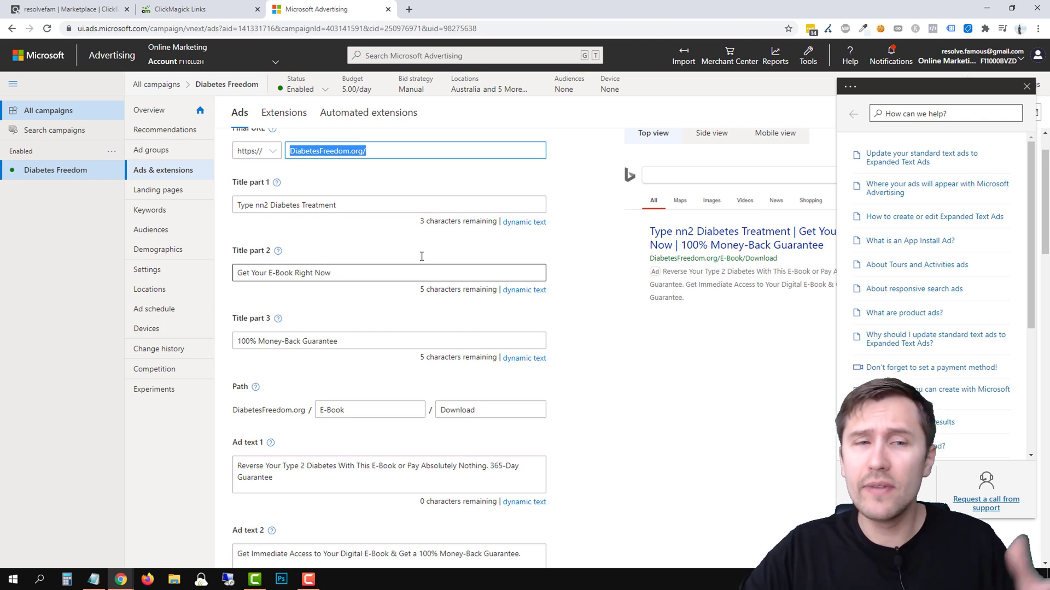
scroll(541, 350, down, 8)
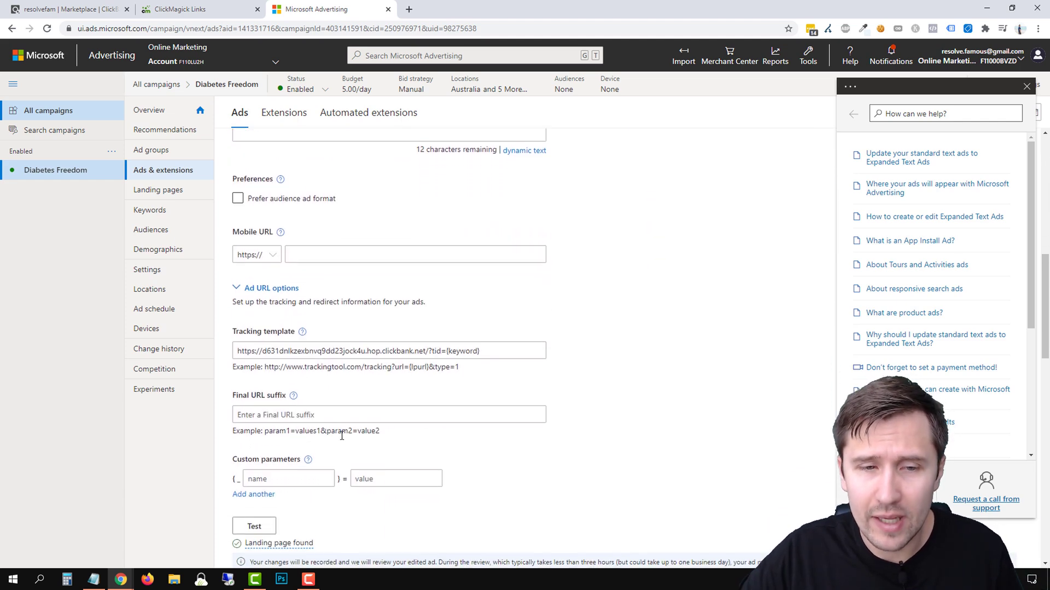
scroll(342, 435, down, 2)
mouse_move(277, 446)
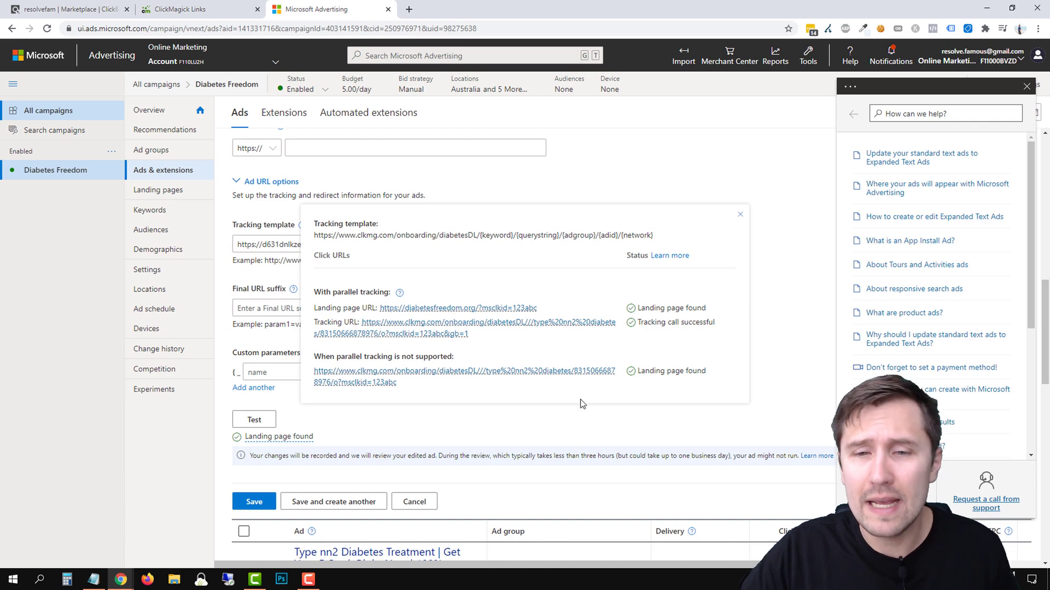
drag(639, 372, 704, 381)
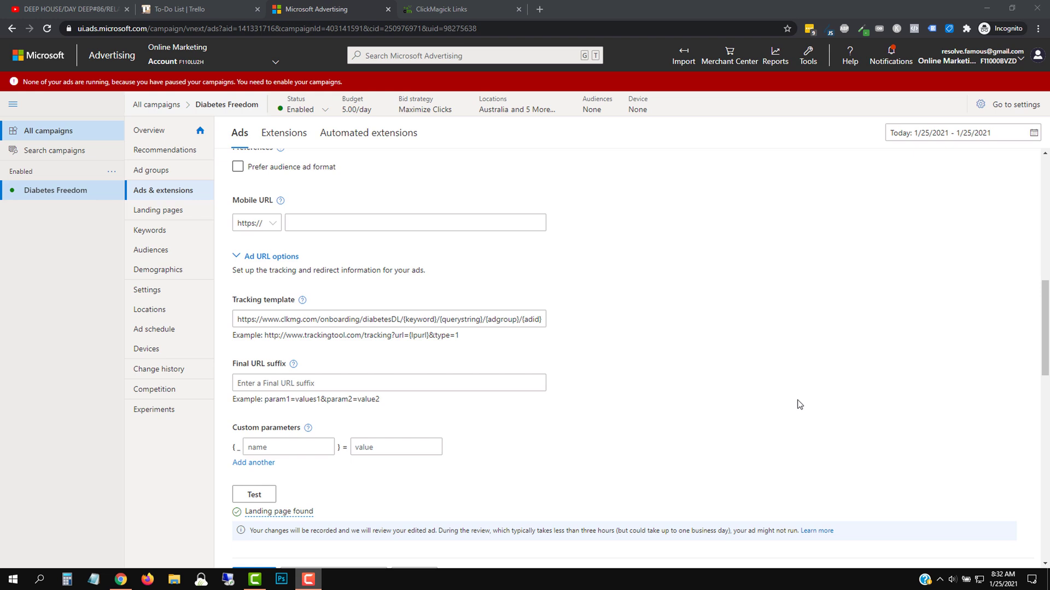
- Highlight the ClickMagick link and its {keyword} to {network} parameters in the Tracking template, and review the tracking test details
click(403, 316)
drag(403, 318, 545, 321)
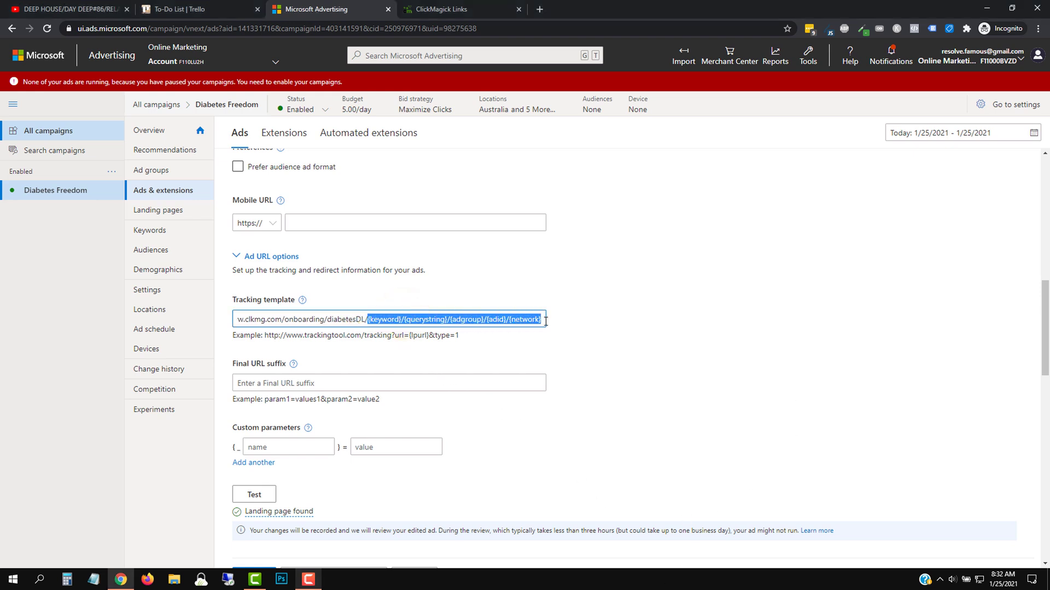
click(444, 334)
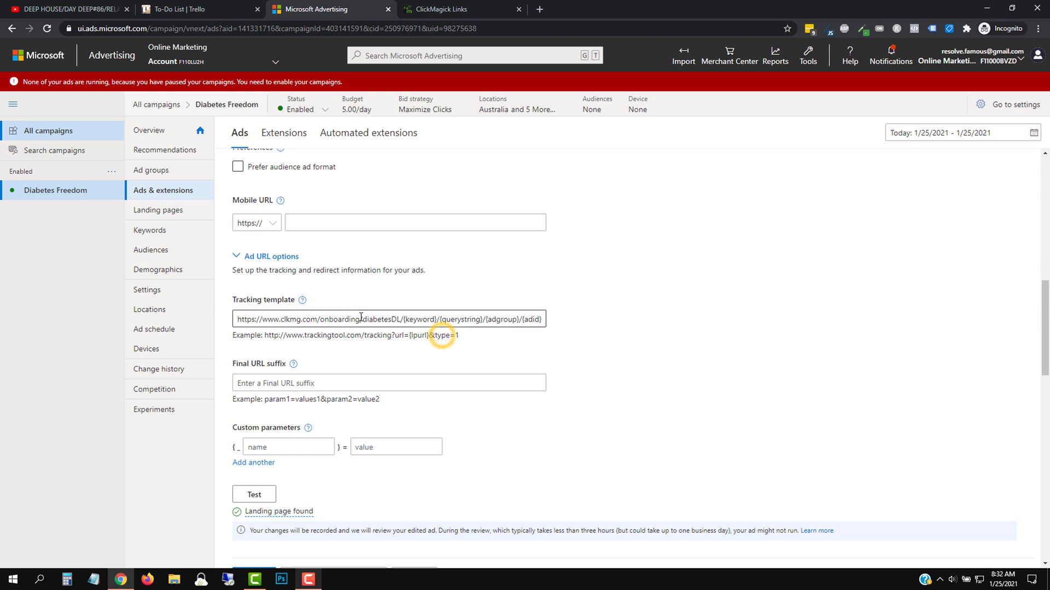
drag(401, 320, 227, 323)
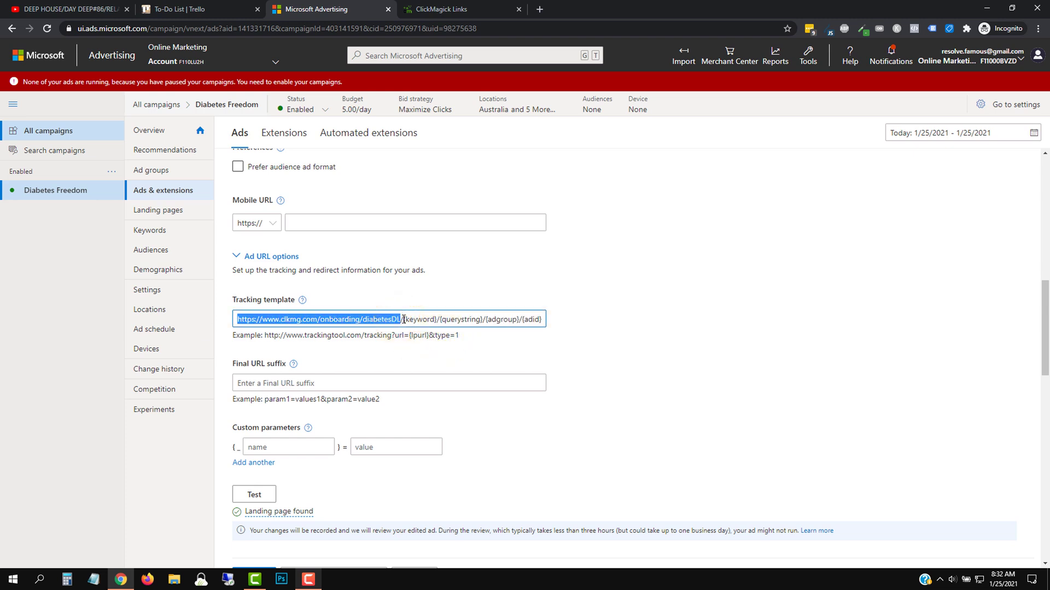
drag(404, 319, 544, 321)
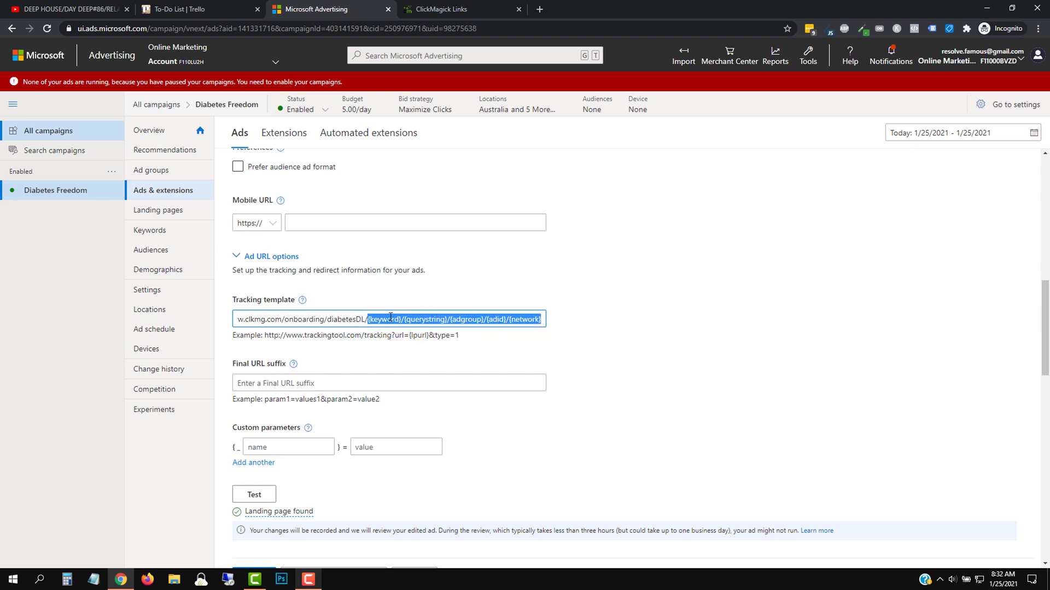
click(284, 512)
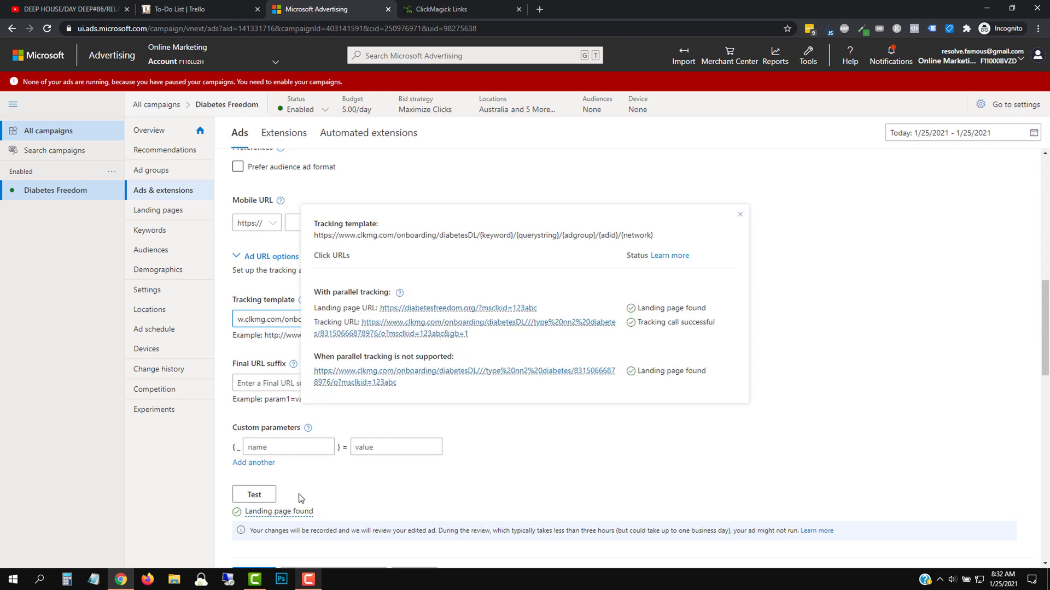
click(575, 445)
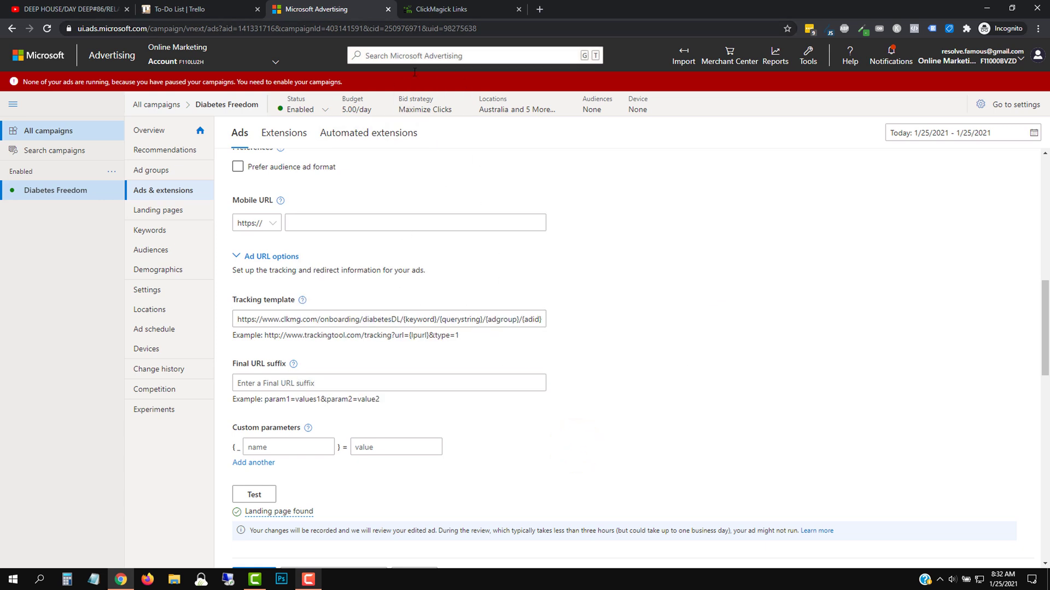
- Copy the ad's full Tracking template with all its parameters into a blank Notepad document
click(446, 8)
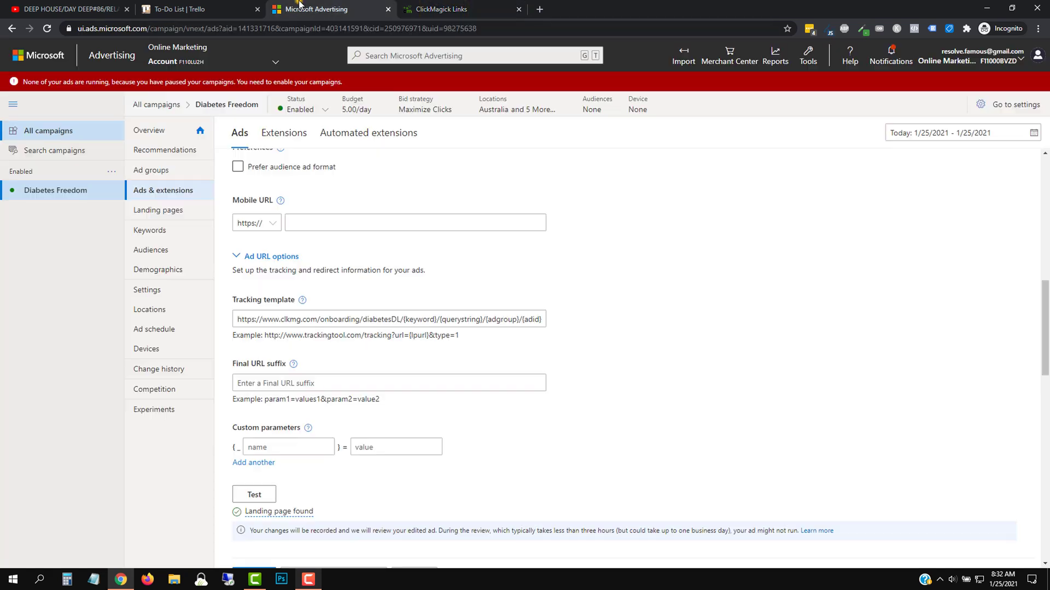
click(298, 10)
triple_click(384, 320)
right_click(385, 321)
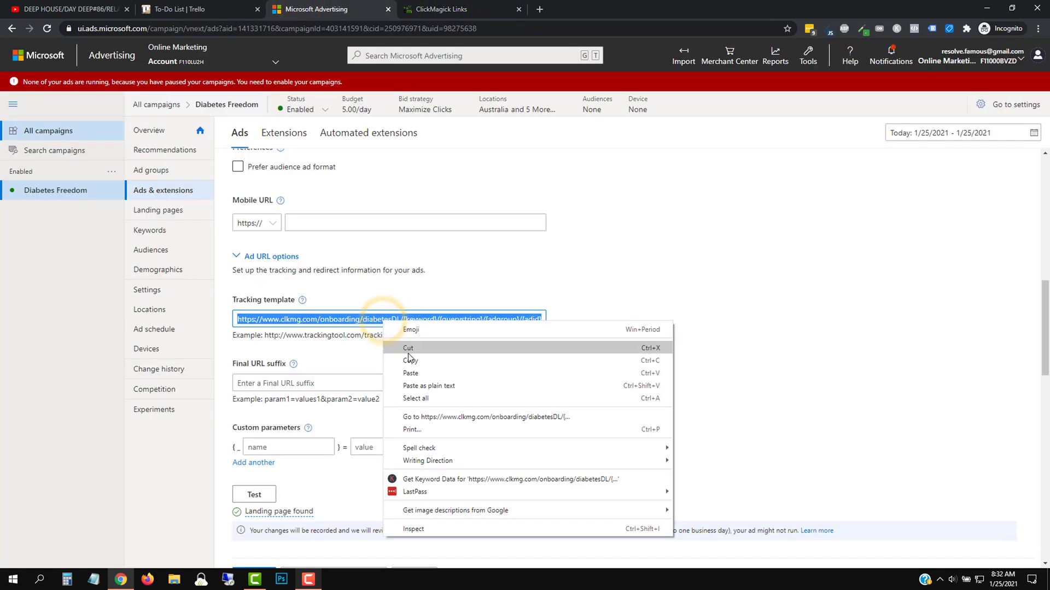
click(408, 354)
click(94, 578)
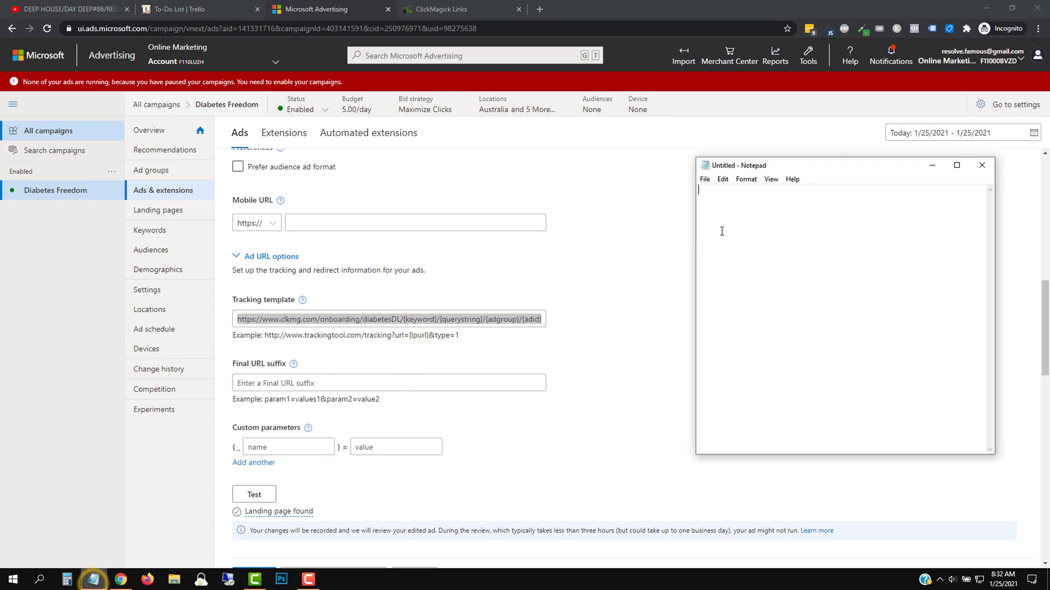
right_click(732, 206)
click(759, 252)
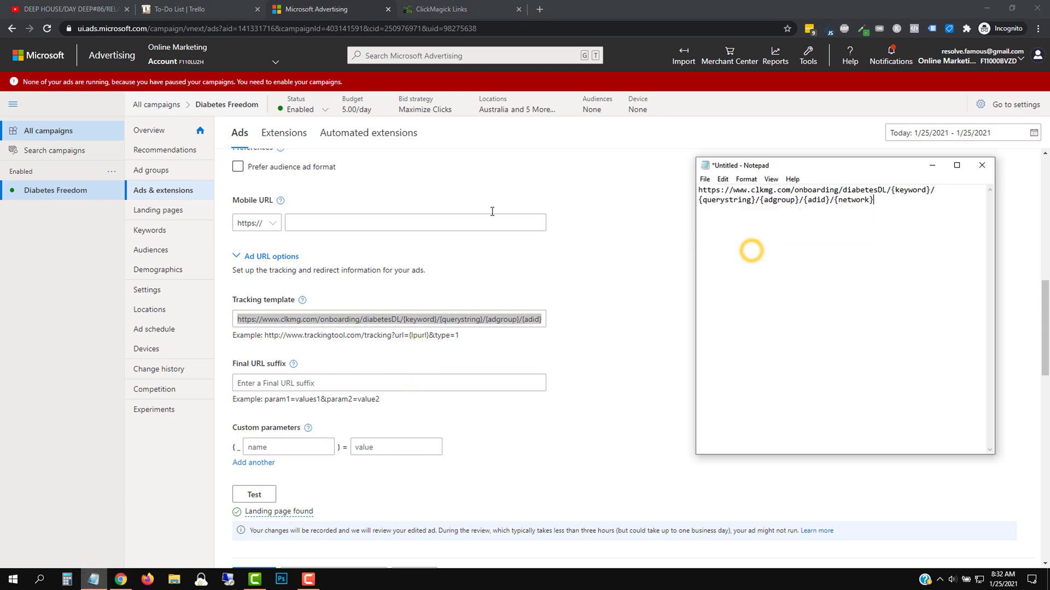
- Switch to ClickMagick and open the URL Builder for the diabetessolutionsnow.com campaign project
click(434, 11)
click(170, 183)
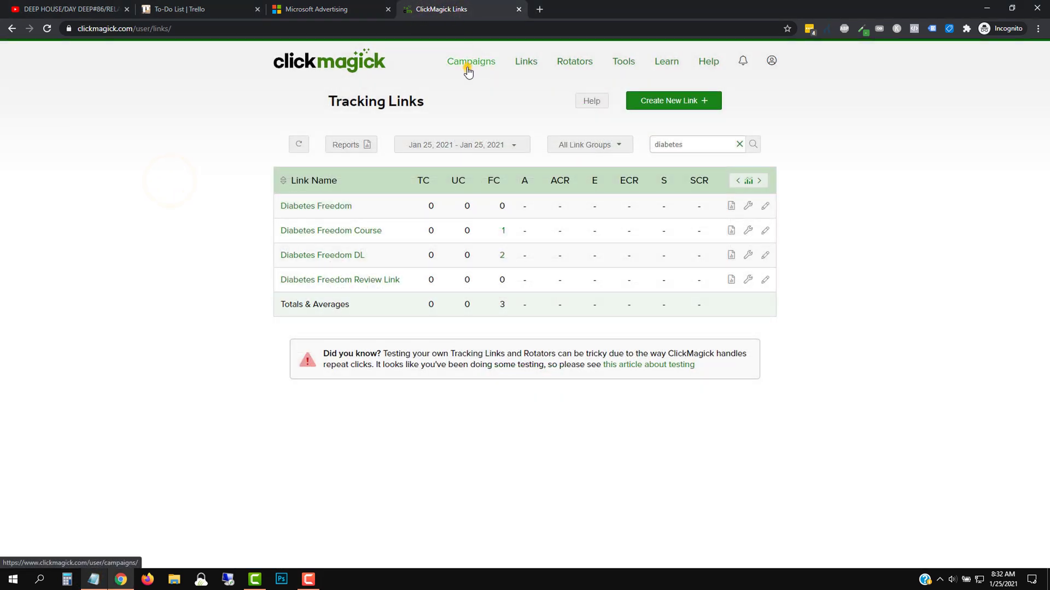
click(467, 67)
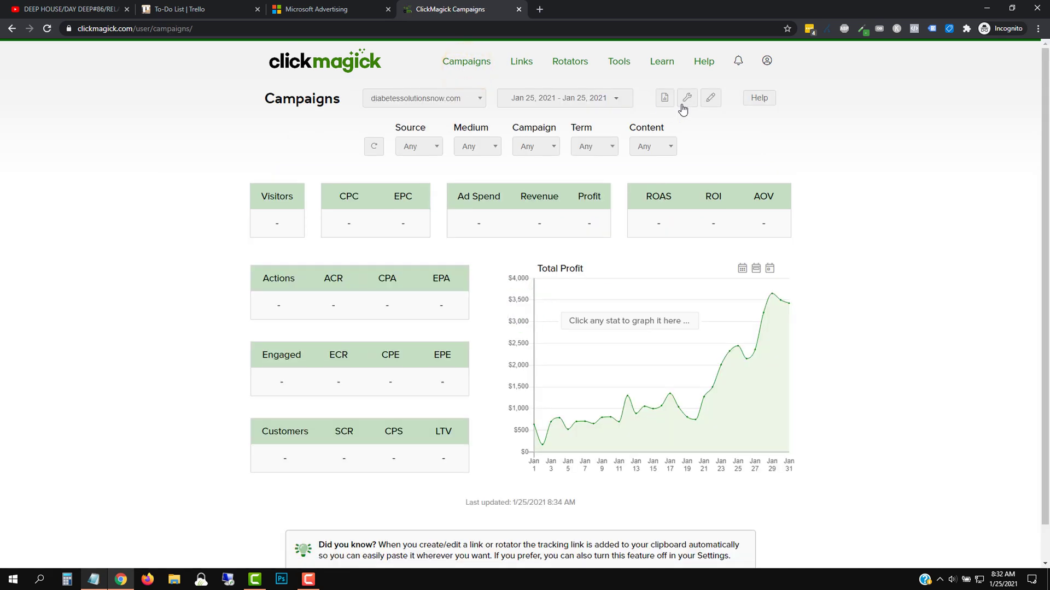
click(686, 99)
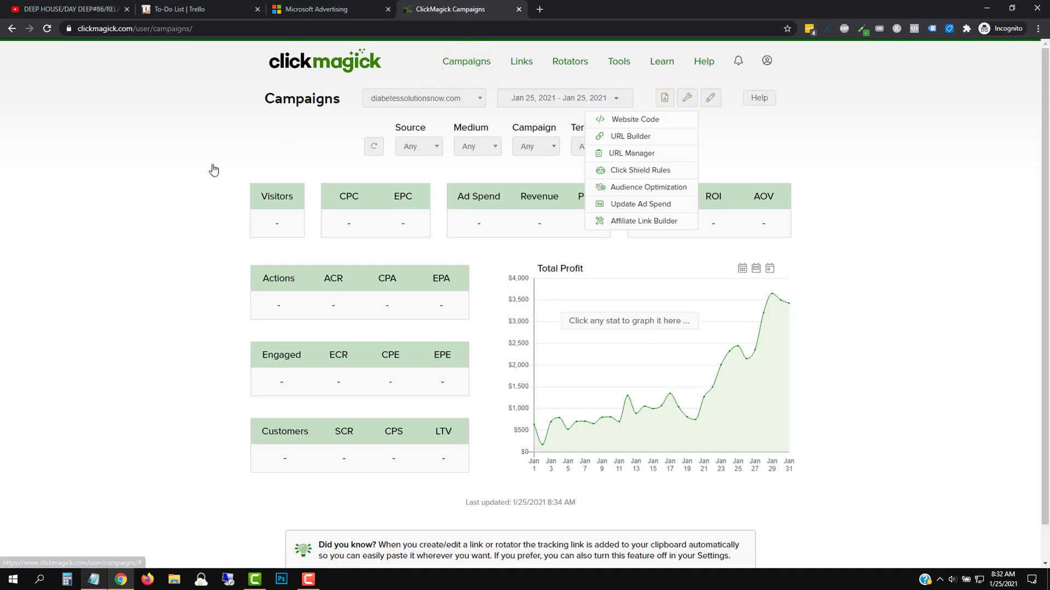
click(212, 164)
click(687, 101)
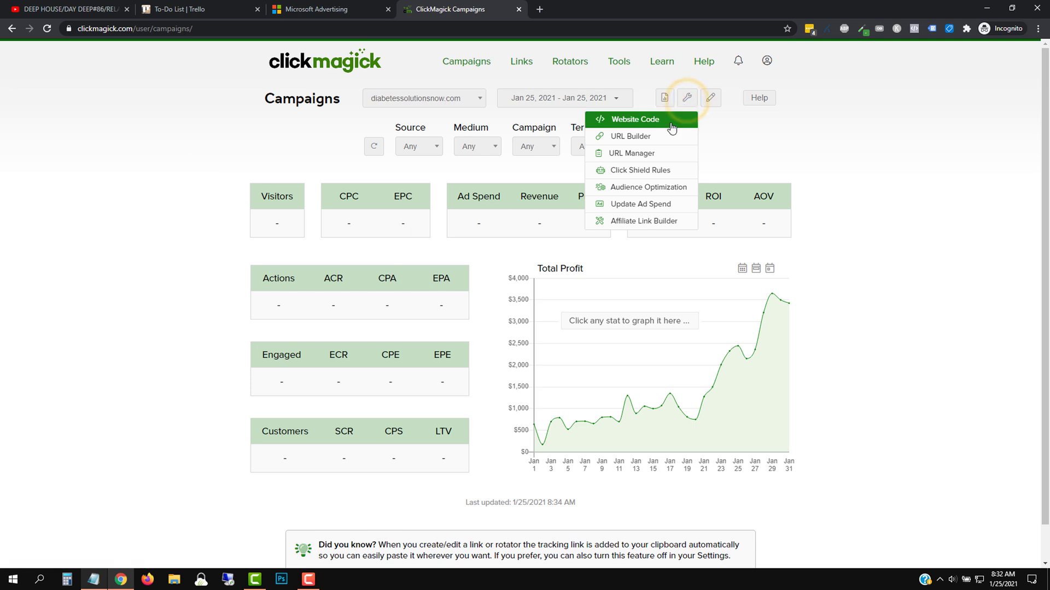
click(650, 141)
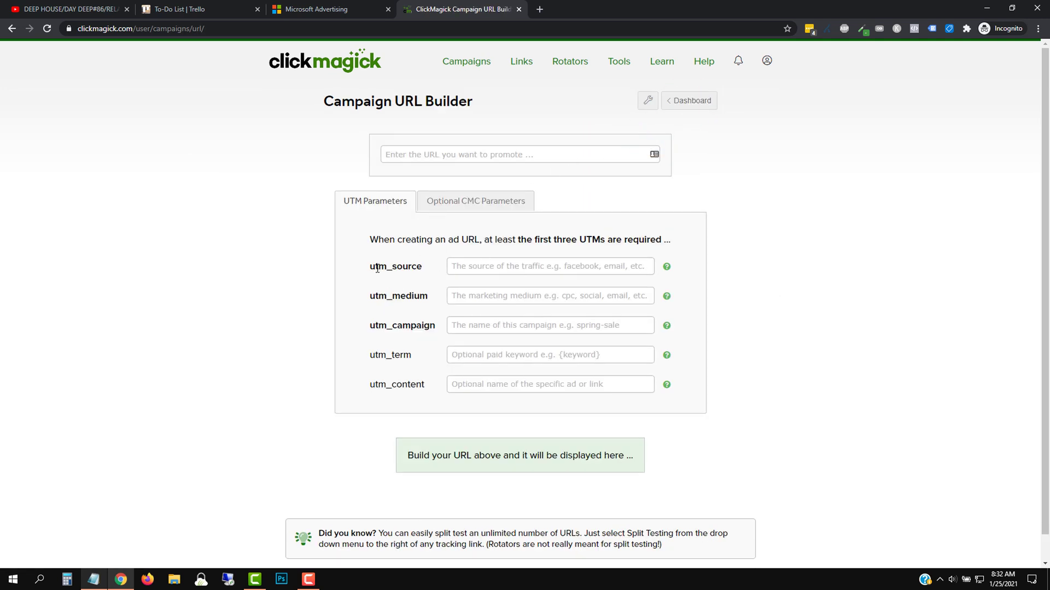
- Highlight the note on the required UTMs and the utm_source label in the Campaign URL Builder
drag(370, 269, 335, 251)
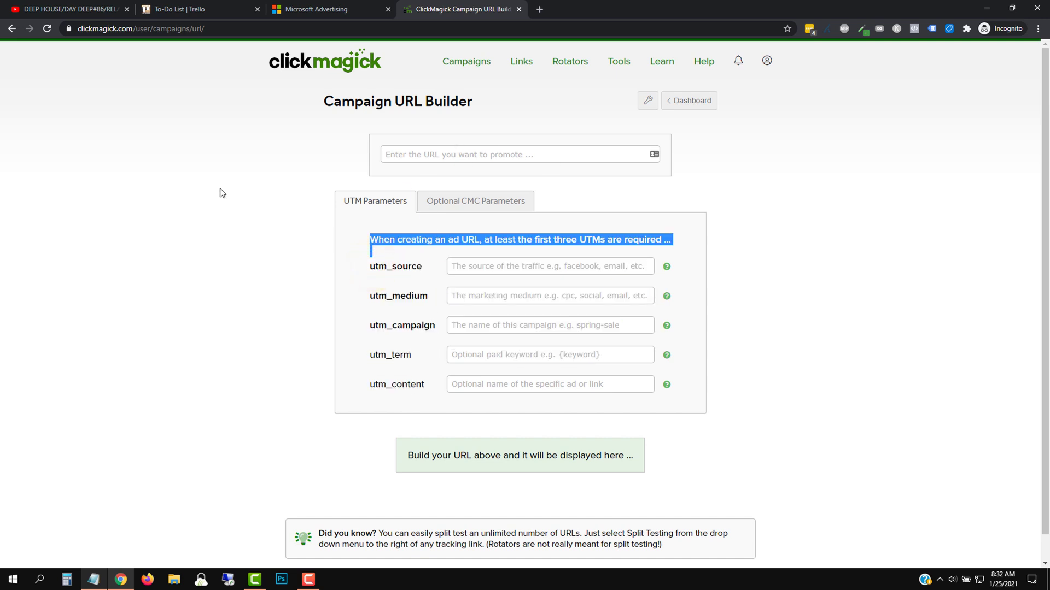
click(206, 204)
double_click(372, 266)
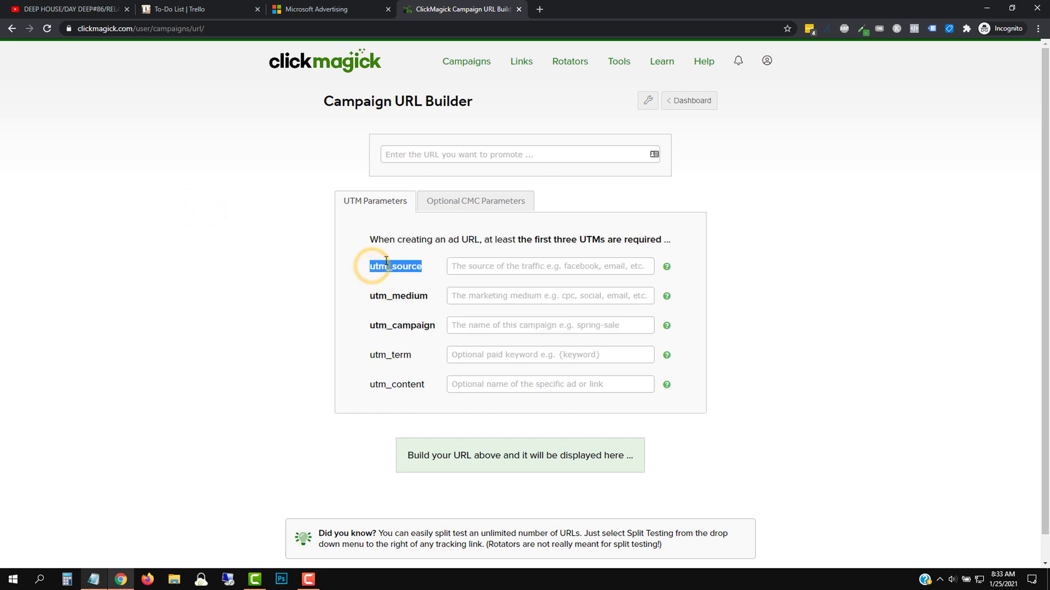
- Switch to Notepad and replace the slash before {keyword} in the copied tracking link with ?utm_source=
click(93, 579)
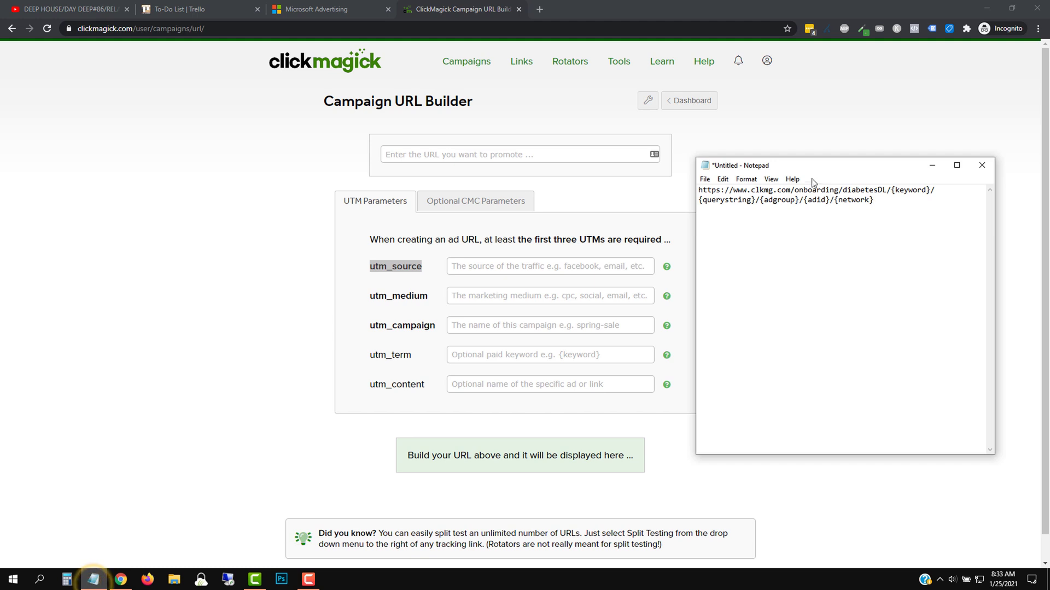
click(892, 191)
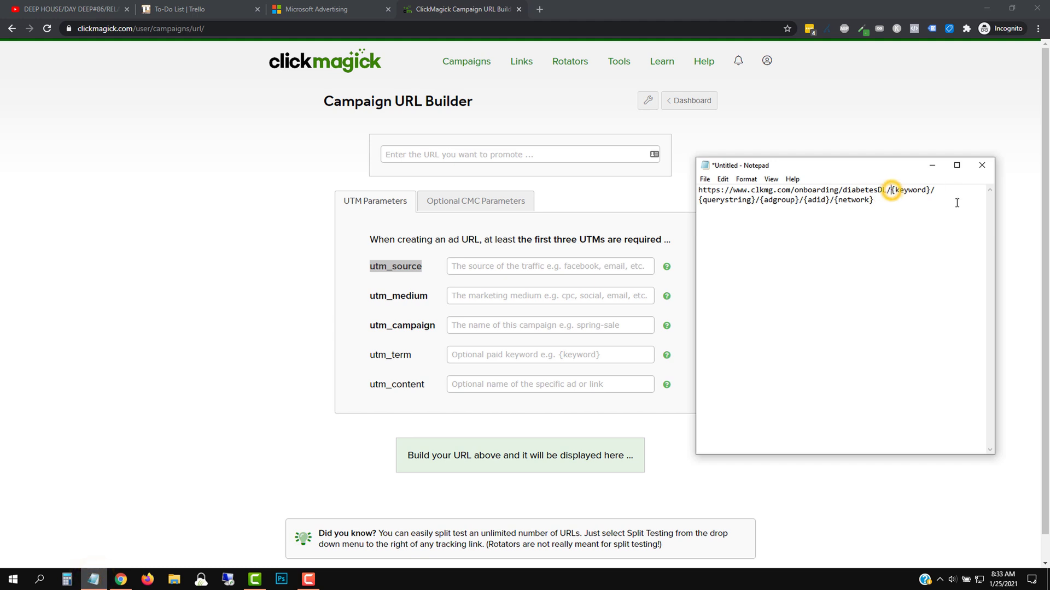
key(BackSpace)
text(?)
text(utm_source)
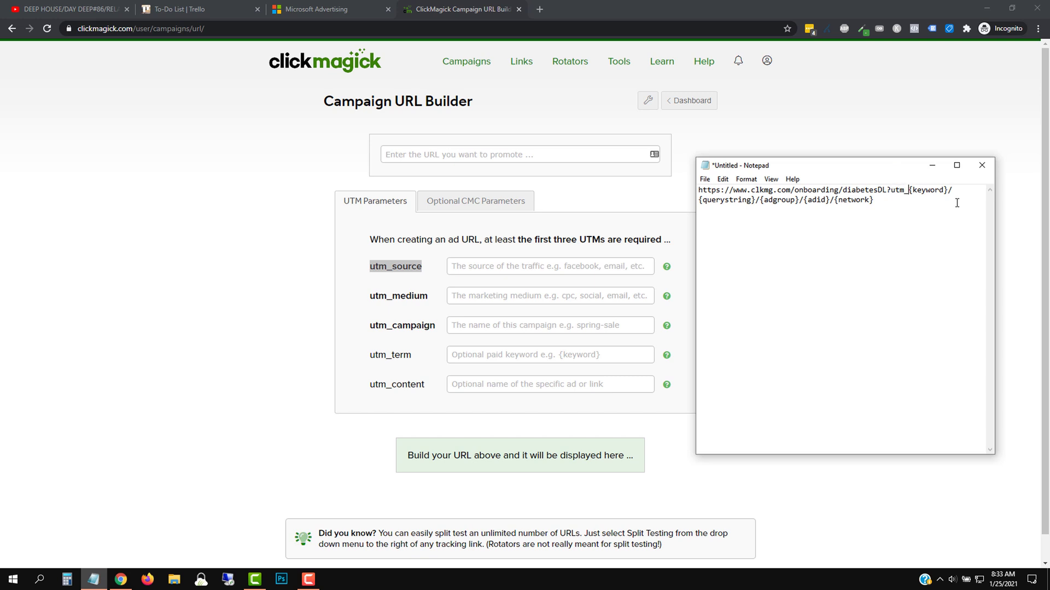
text(=)
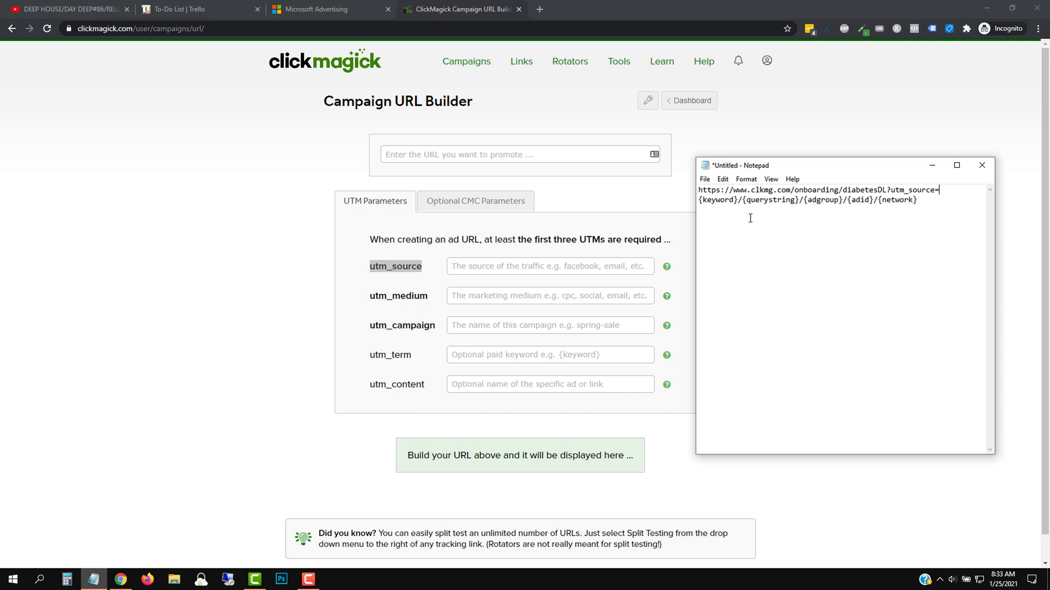
- Replace the slash before {querystring} with &utm_medium=, and highlight the link's first two UTM parameters
click(742, 202)
key(BackSpace)
text(&utm_medium=)
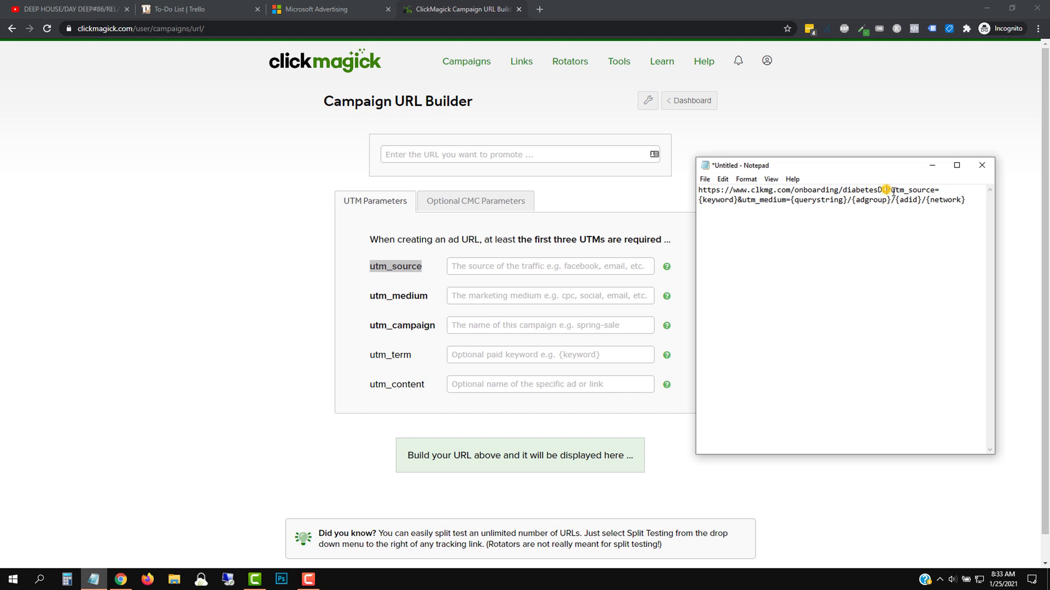
drag(885, 189, 750, 206)
click(806, 261)
- Replace the slash before {adgroup} with &utm_campaign=, and highlight the link from {keyword} through {adgroup}
click(850, 200)
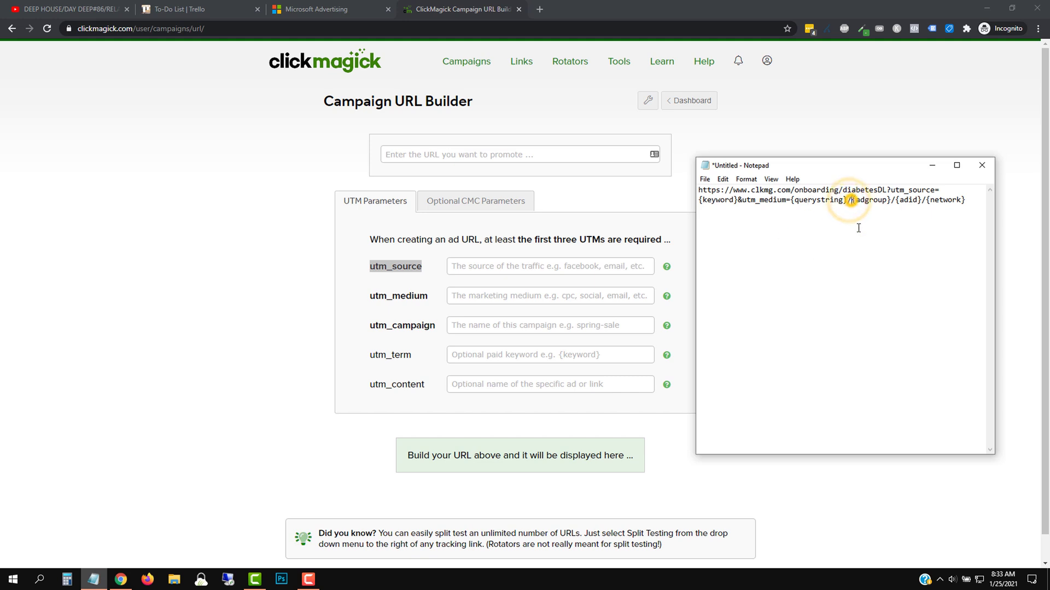
key(BackSpace)
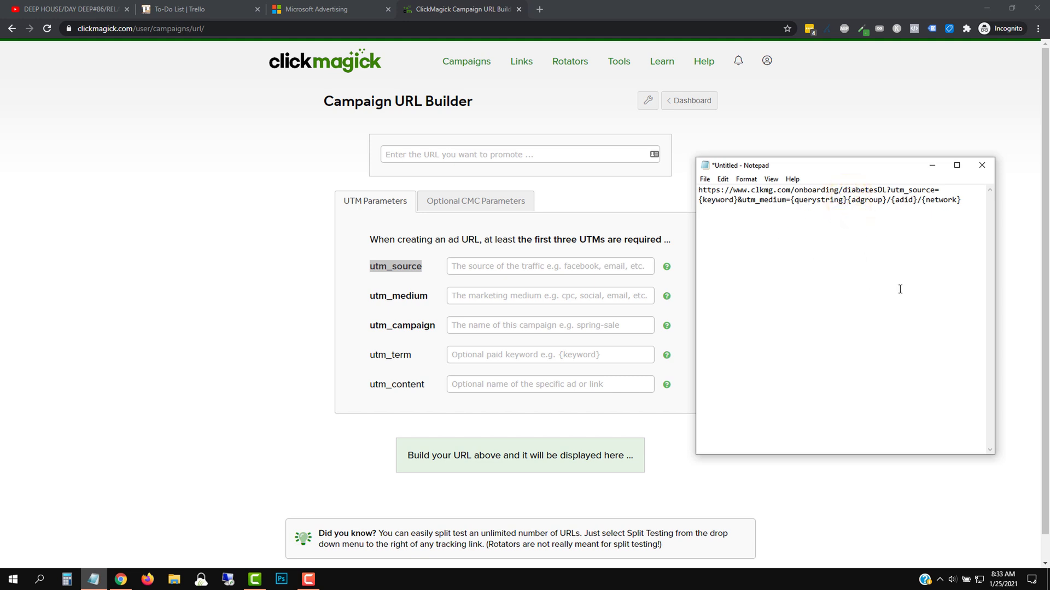
text(&)
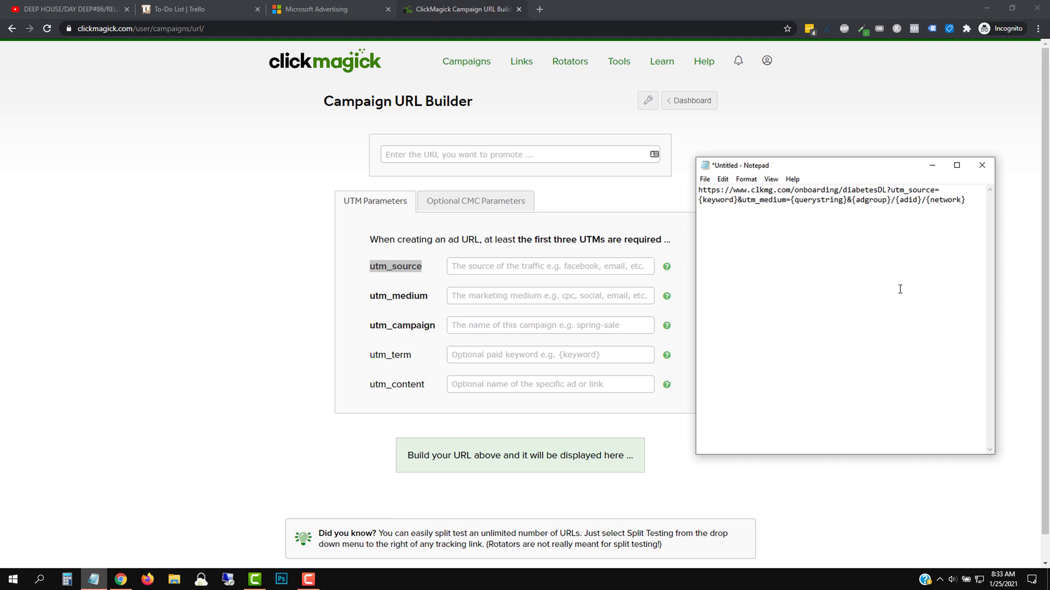
text(utm_cama)
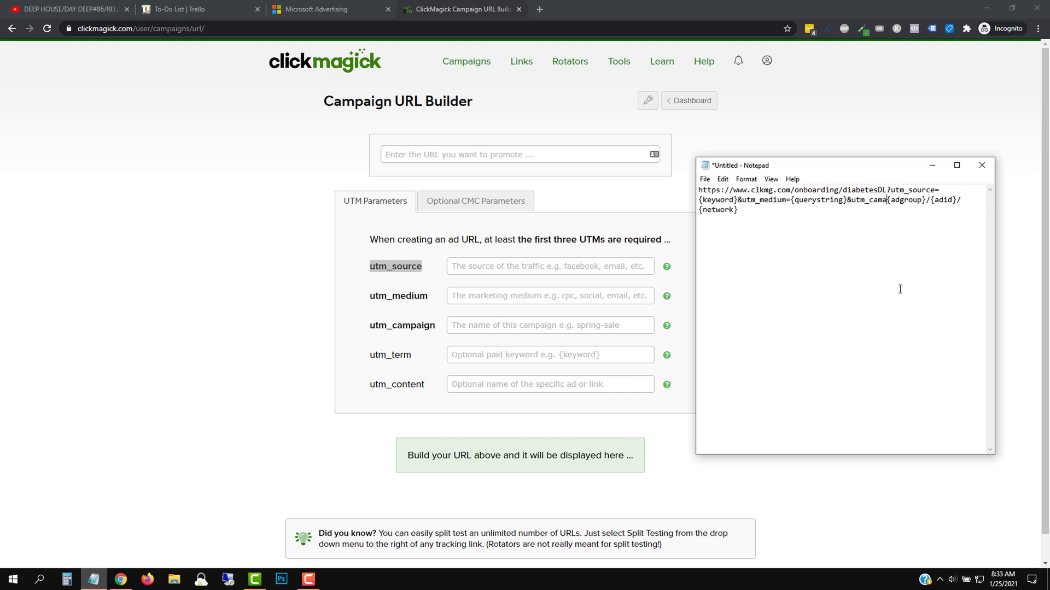
key(BackSpace)
text(paign=)
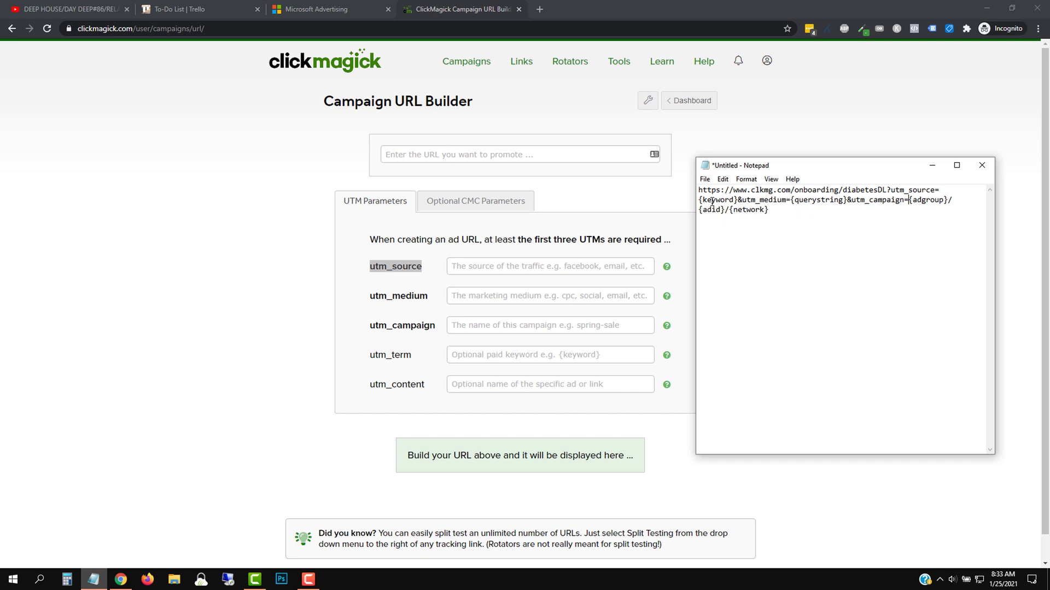
drag(700, 202, 935, 198)
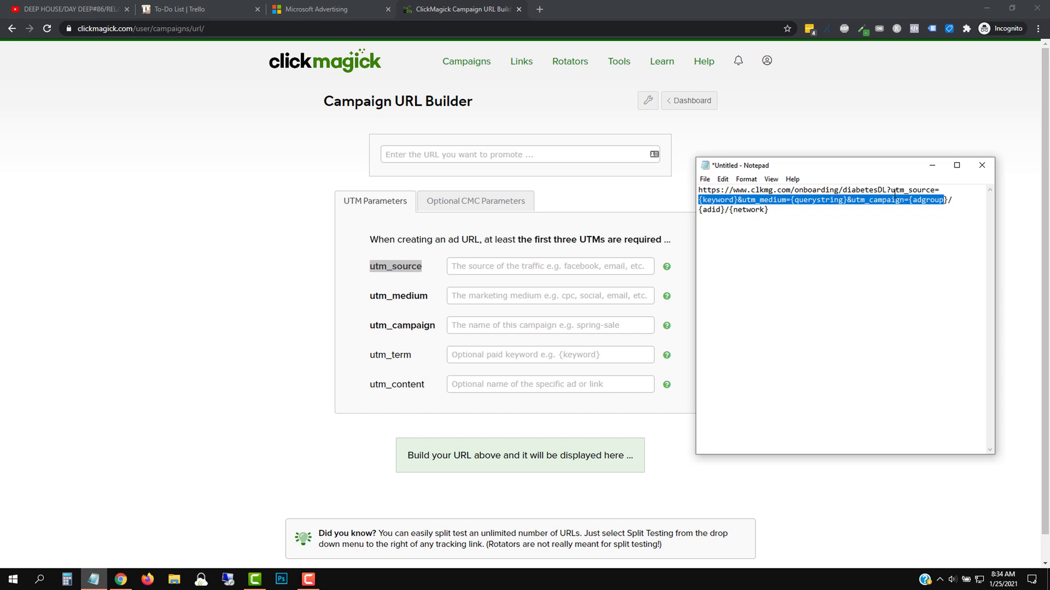
- Replace the slash before {adid} in the tracking link with &utm_term=
click(954, 201)
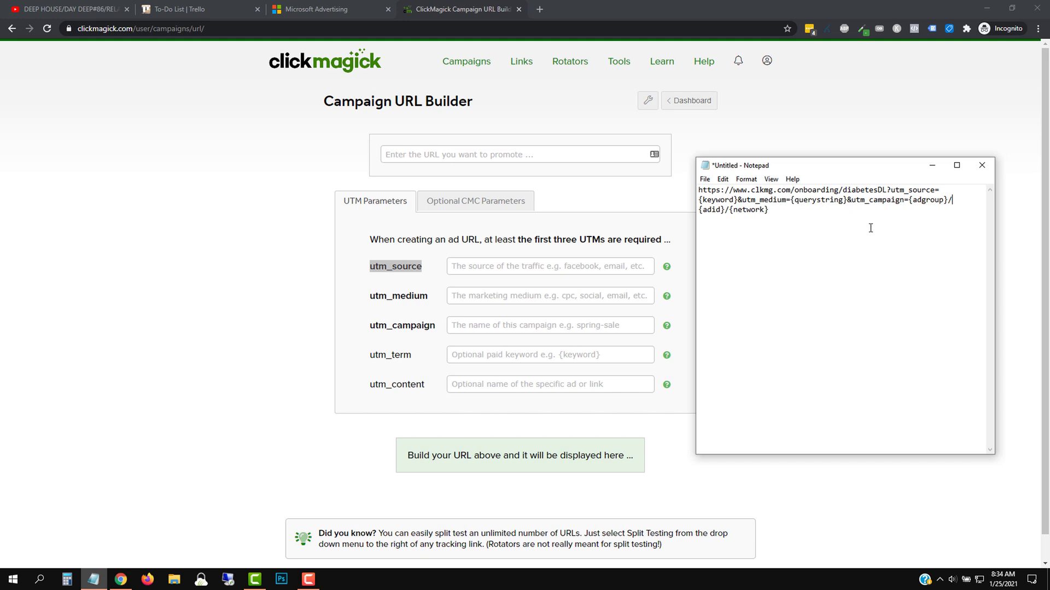
key(BackSpace)
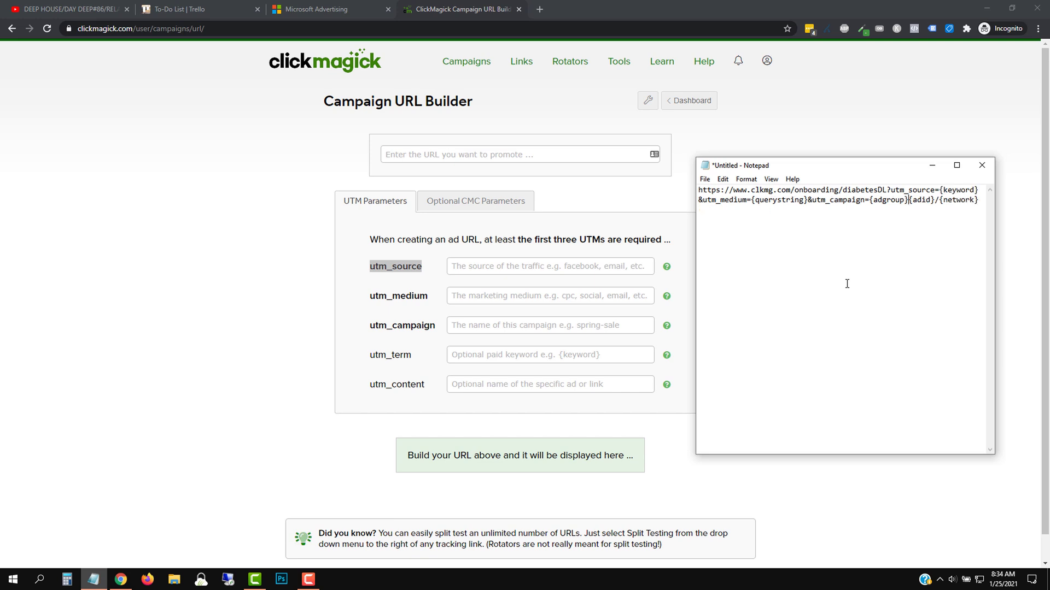
text(&)
text(utm_term)
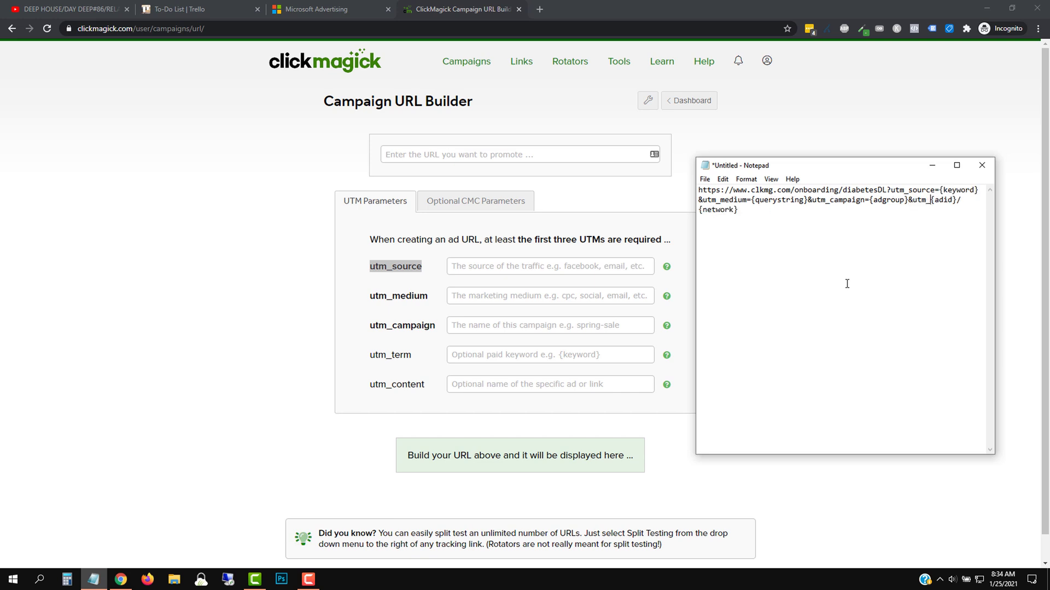
text(=)
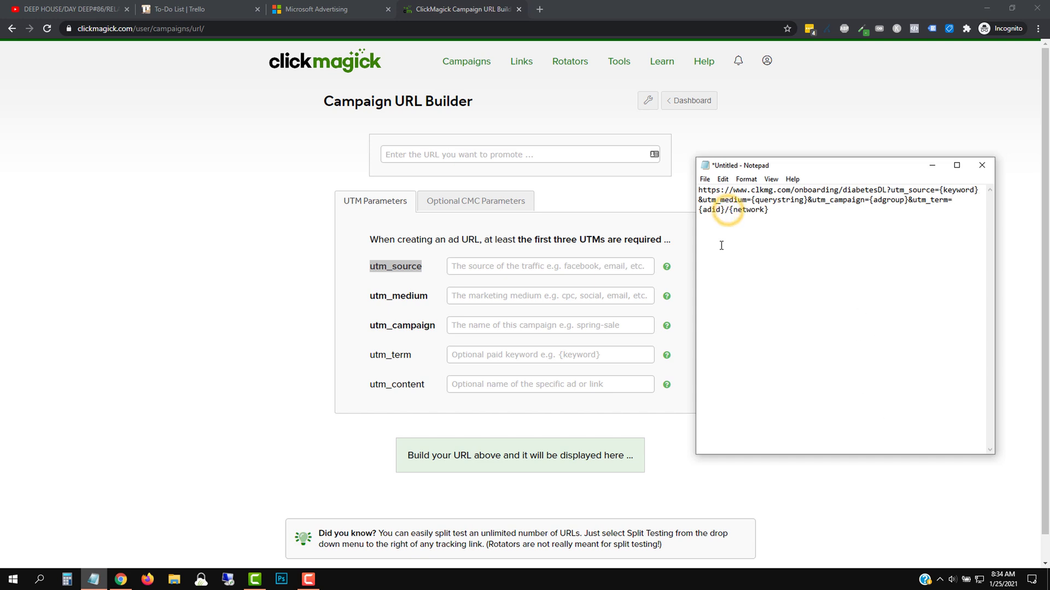
- Replace the slash before {network} in the tracking link with &utm_content=
key(BackSpace)
text(&)
text(utm_content)
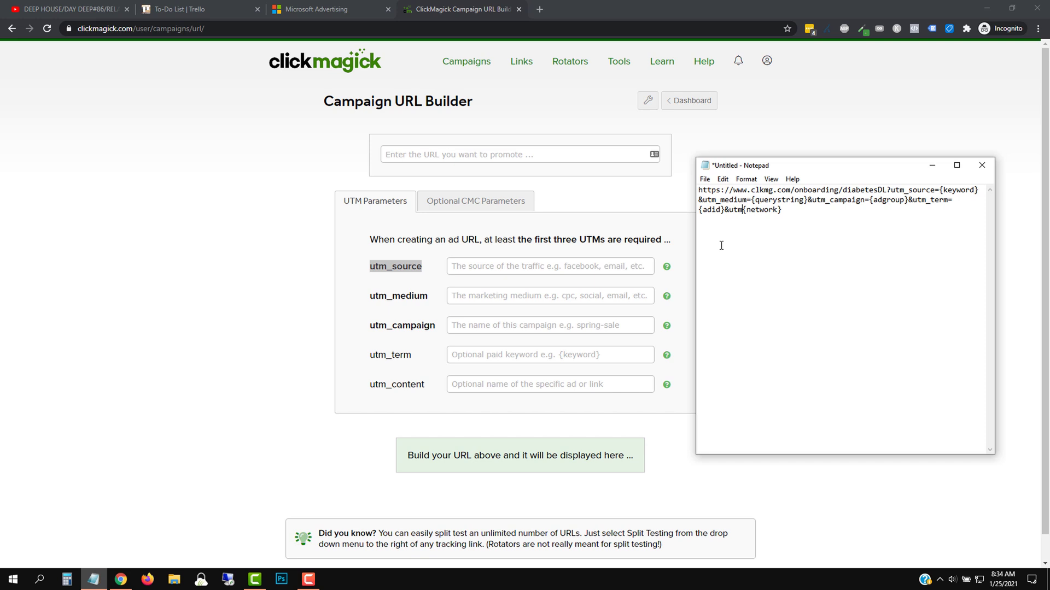
text(=)
- Copy the whole UTM-tagged link from Notepad and paste it over the ad's Tracking template in Microsoft Advertising
drag(835, 210, 679, 185)
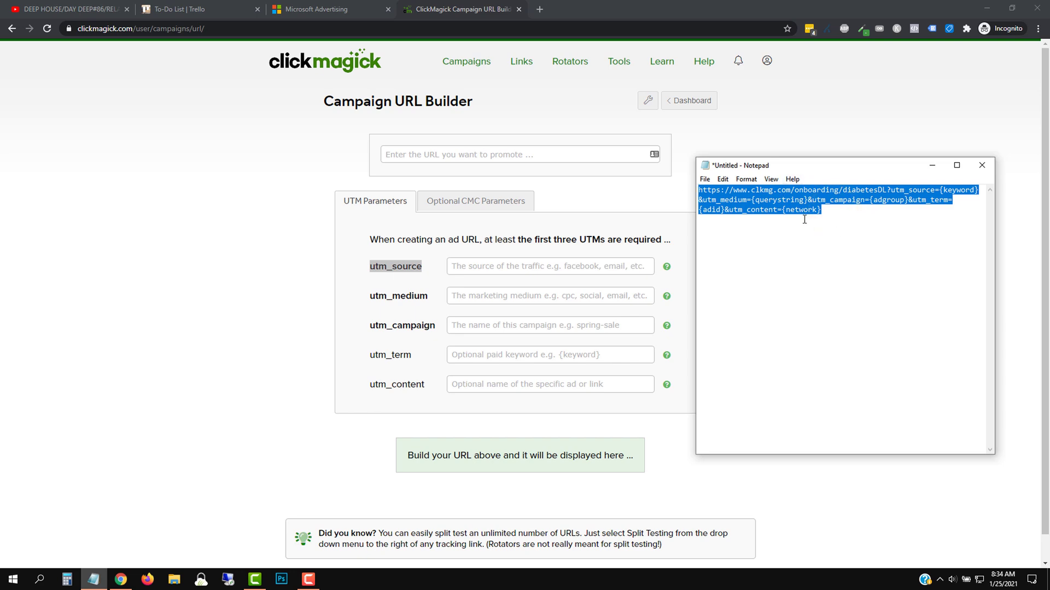
right_click(772, 205)
click(802, 236)
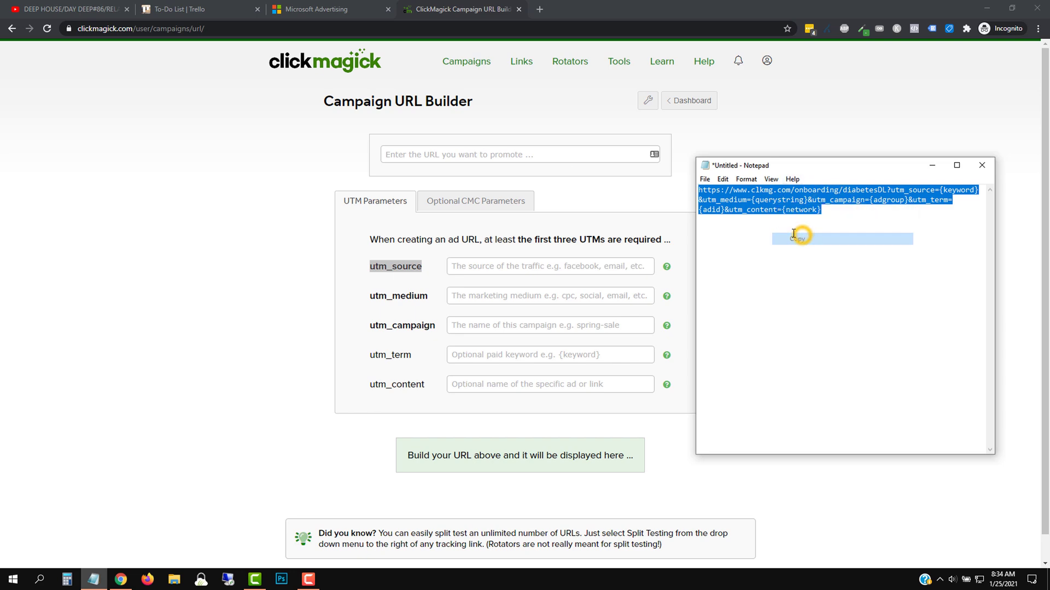
click(346, 4)
right_click(359, 320)
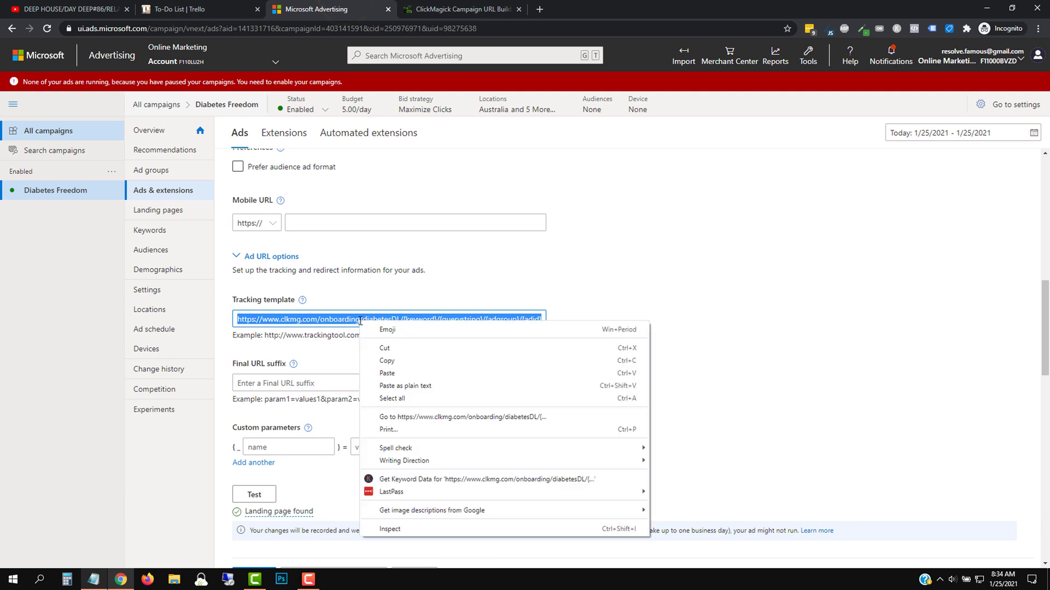
click(387, 373)
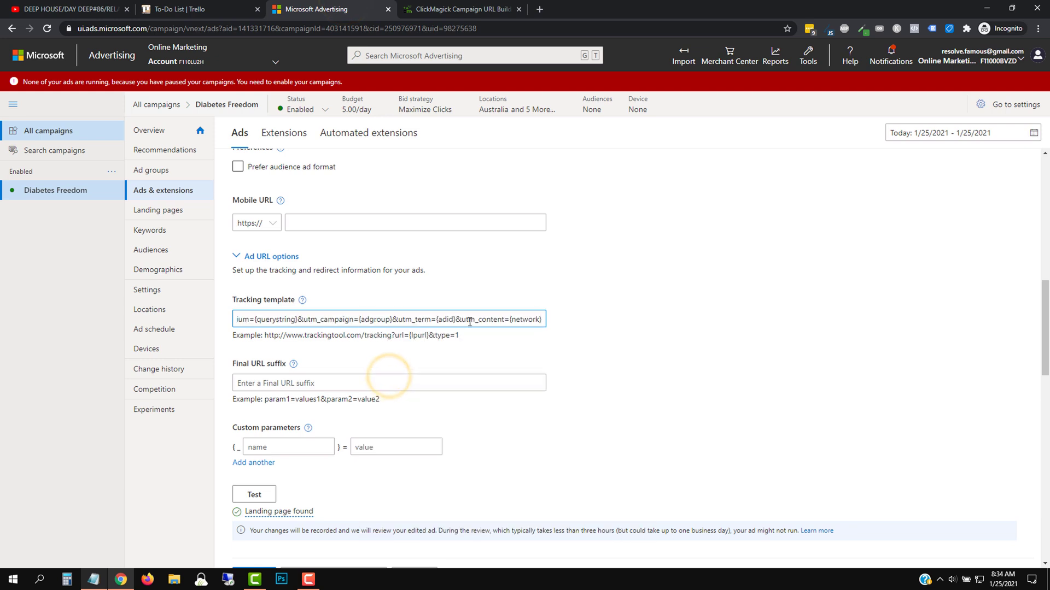
- Test the new tracking template, review the landing page and tracking call results, and save the ad
drag(259, 322, 541, 321)
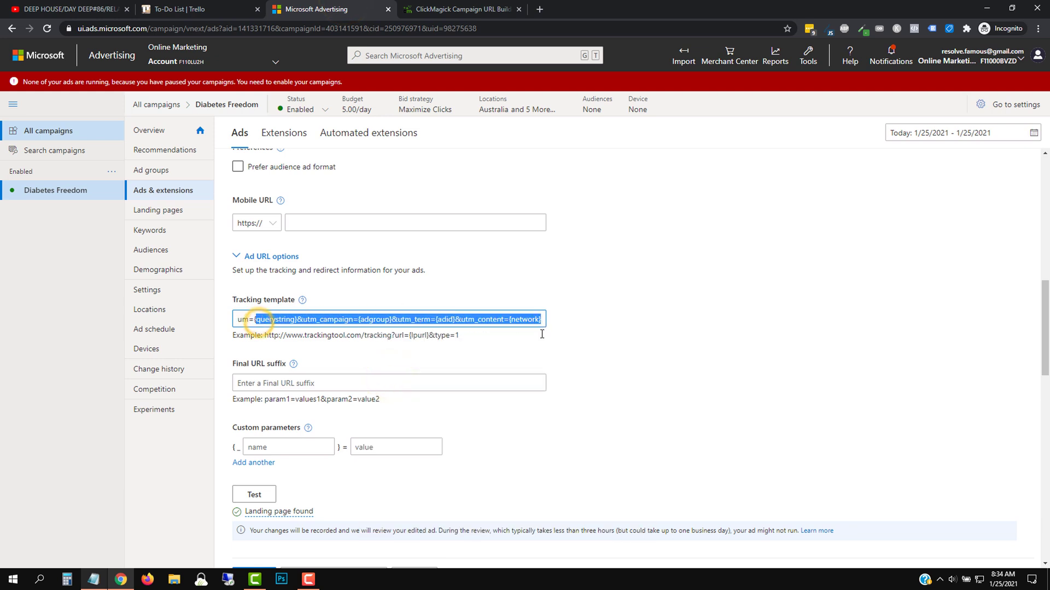
click(254, 494)
scroll(484, 404, down, 1)
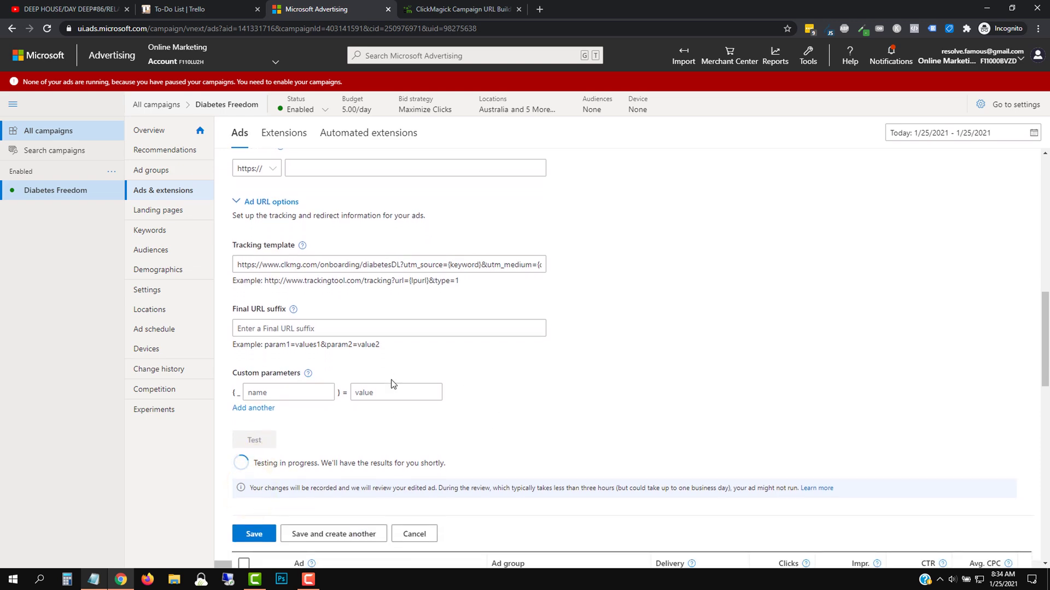
mouse_move(267, 461)
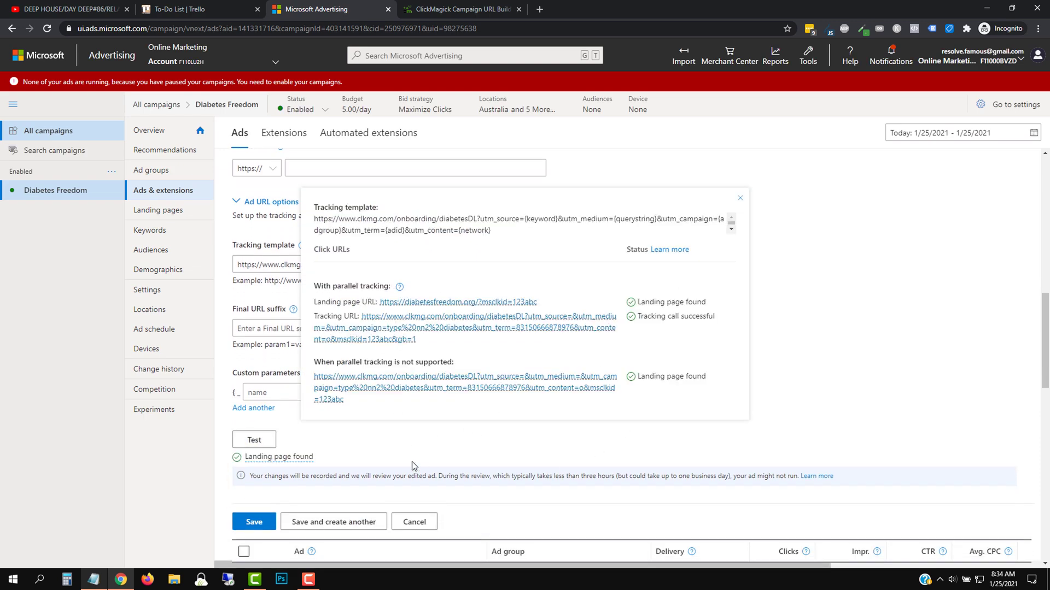
click(254, 522)
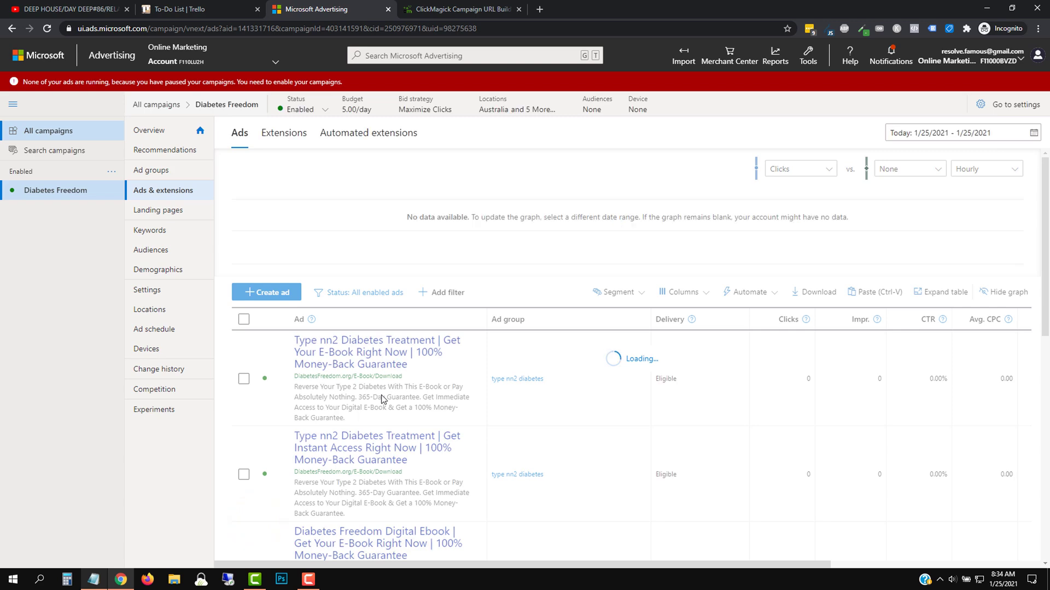
- Reopen the first Type nn2 Diabetes Treatment ad, check its saved tracking template, and close the editor without changes
click(479, 378)
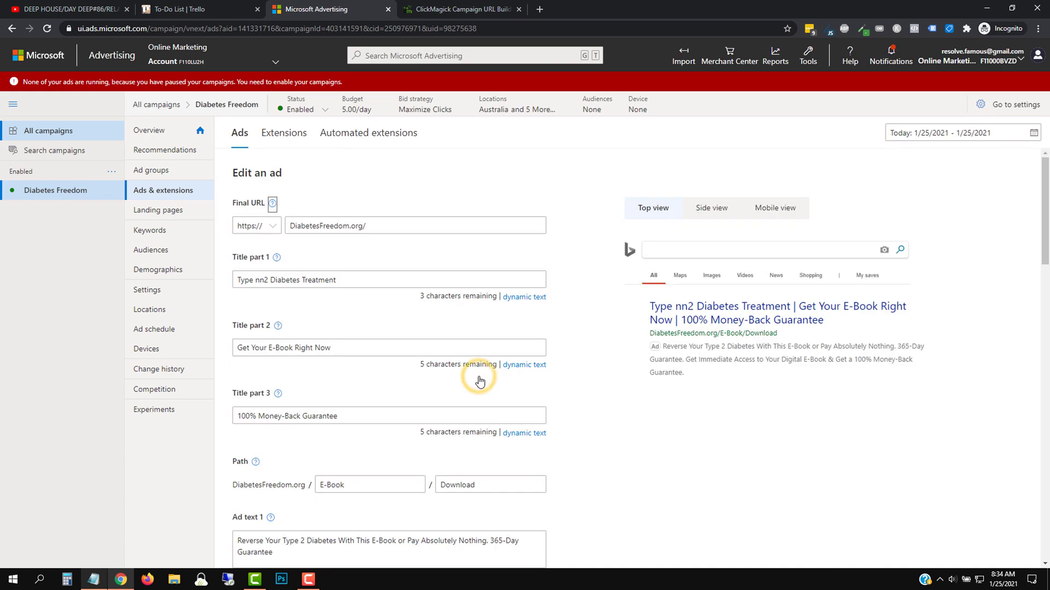
scroll(490, 387, down, 10)
scroll(490, 388, up, 2)
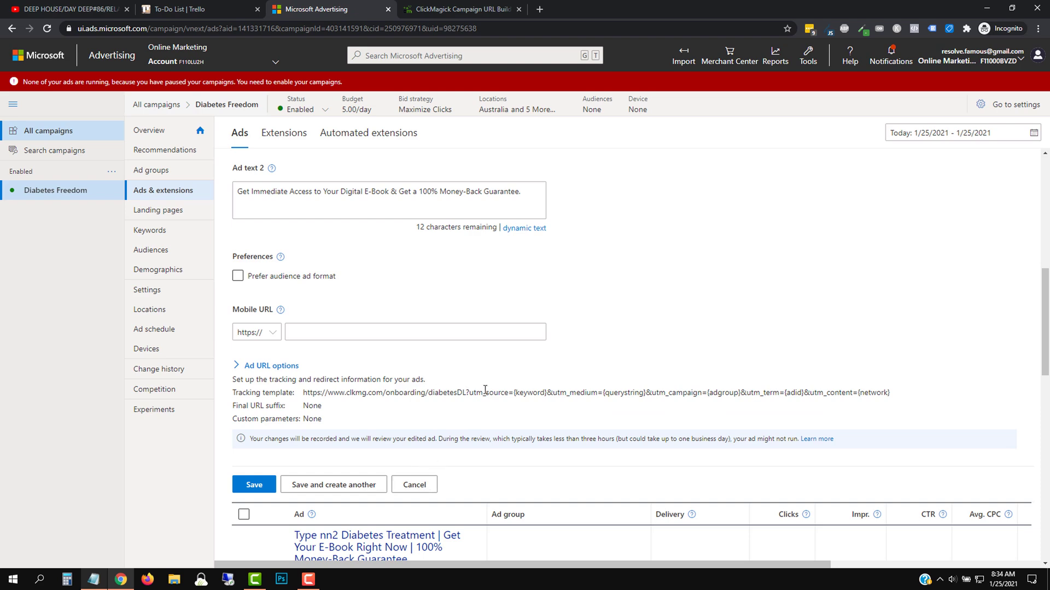
click(420, 484)
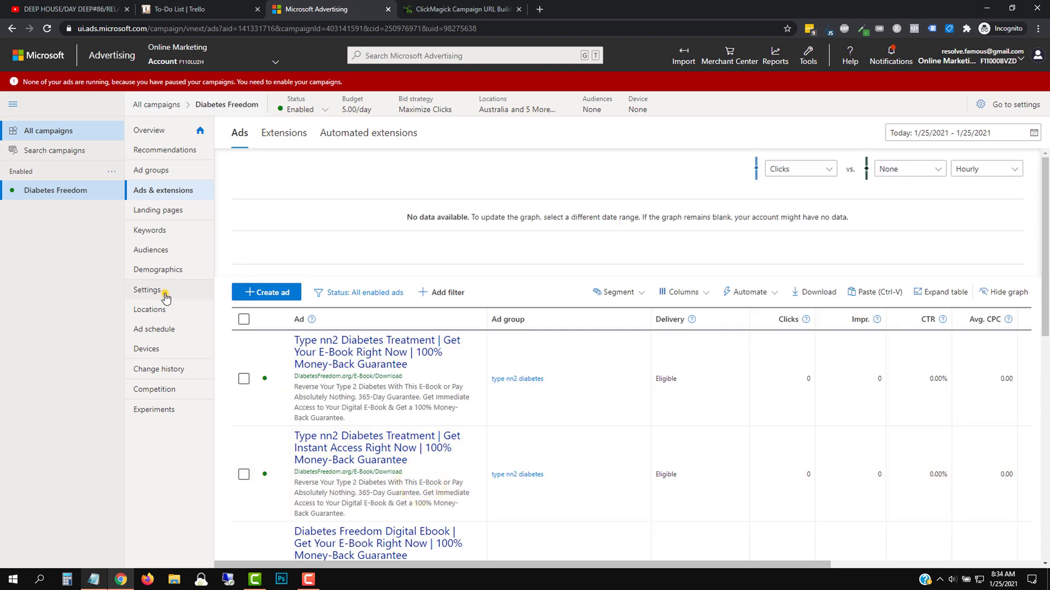
- In the account-level settings for all campaigns, turn off auto-tagging of Click ID and parallel tracking, and save
click(165, 295)
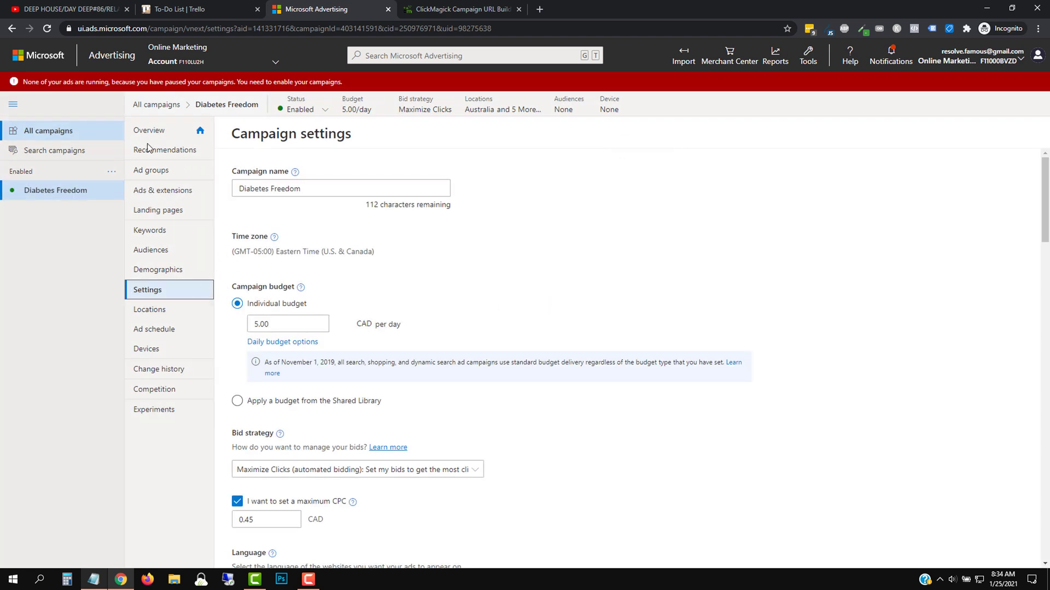
click(156, 107)
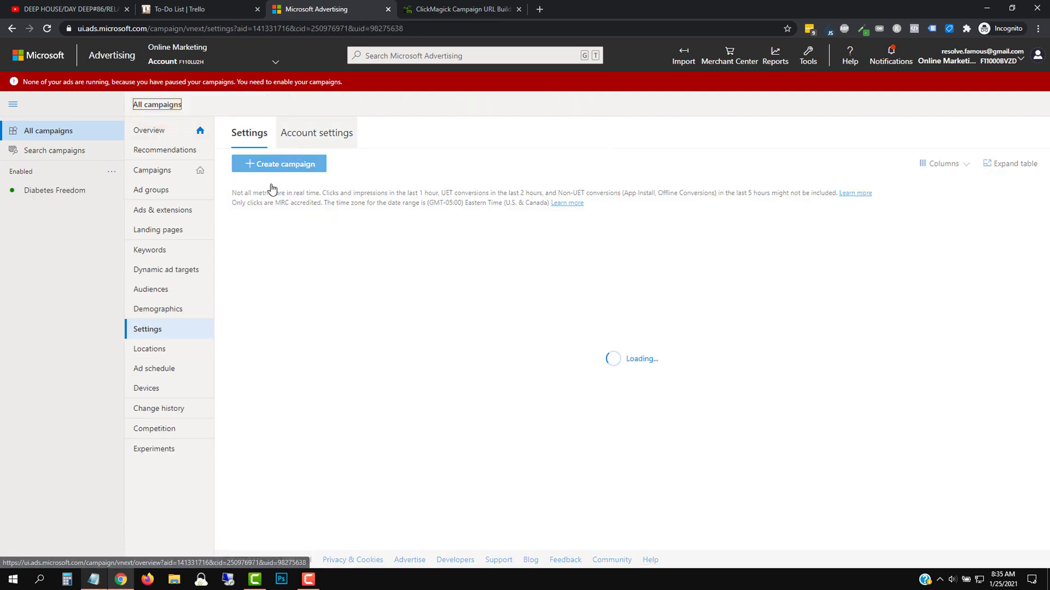
click(312, 139)
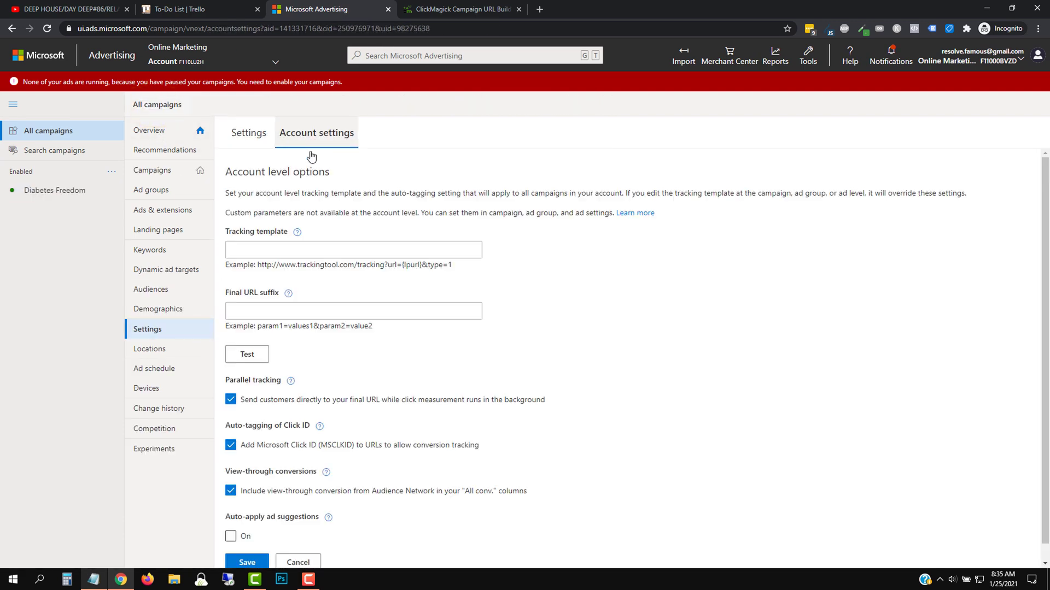
scroll(254, 399, down, 1)
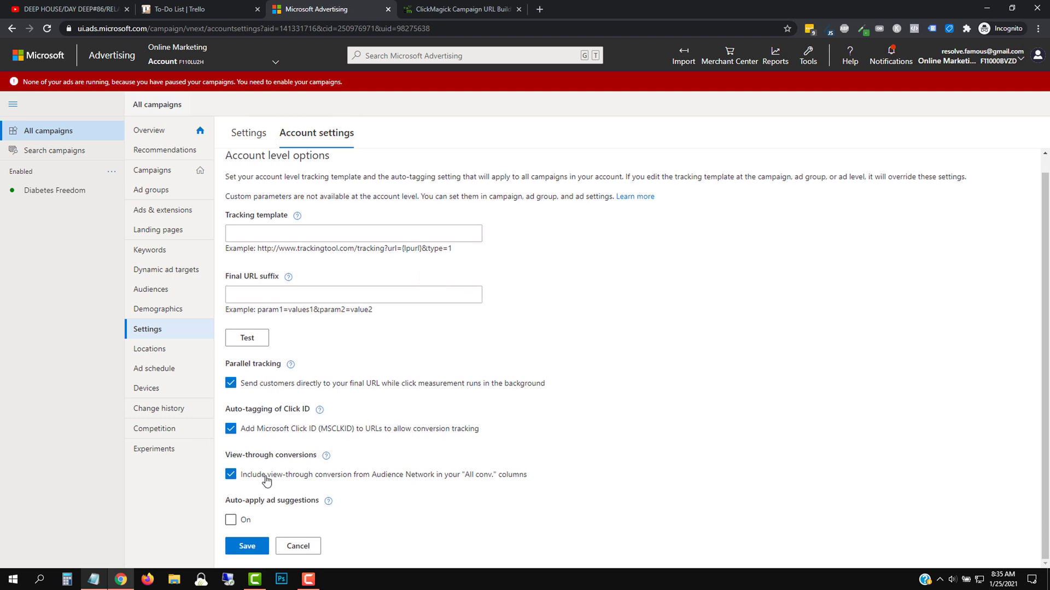
click(255, 430)
click(252, 385)
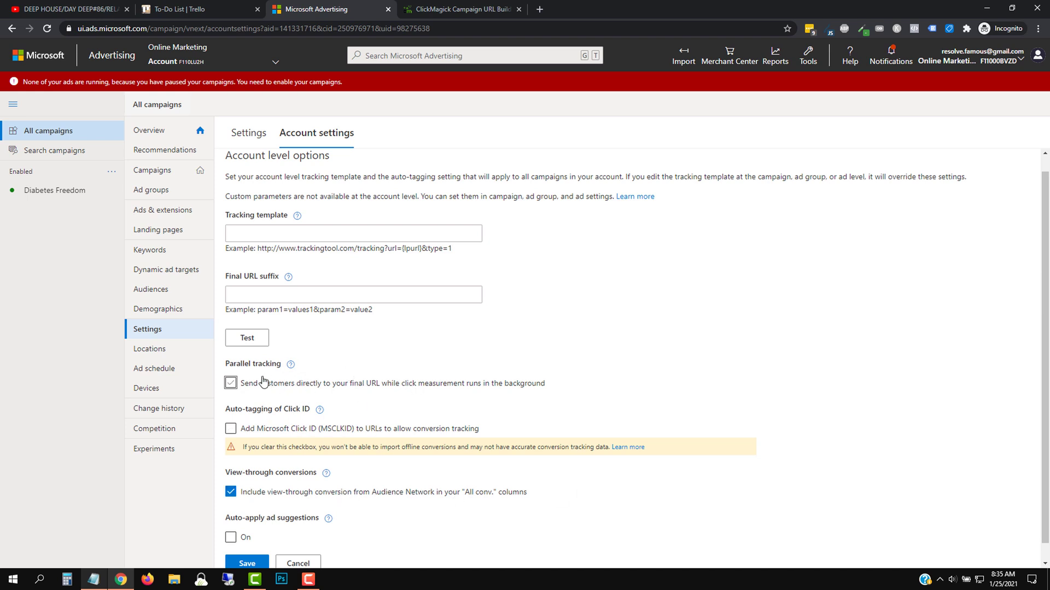
click(248, 563)
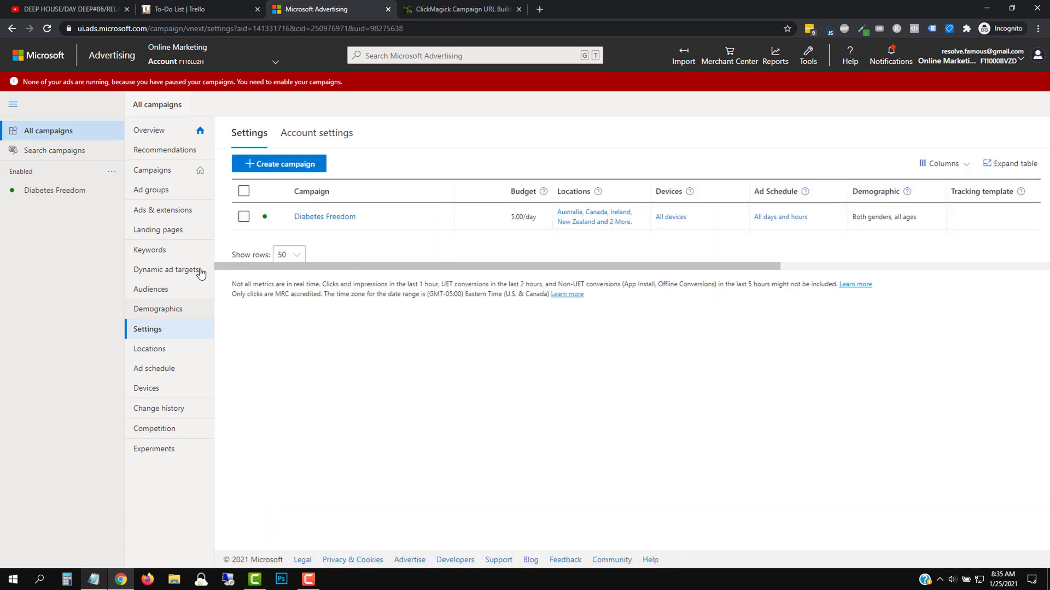
- Reopen the Type nn2 Diabetes Treatment ad for editing and check the UTM parameters in its tracking template
click(164, 211)
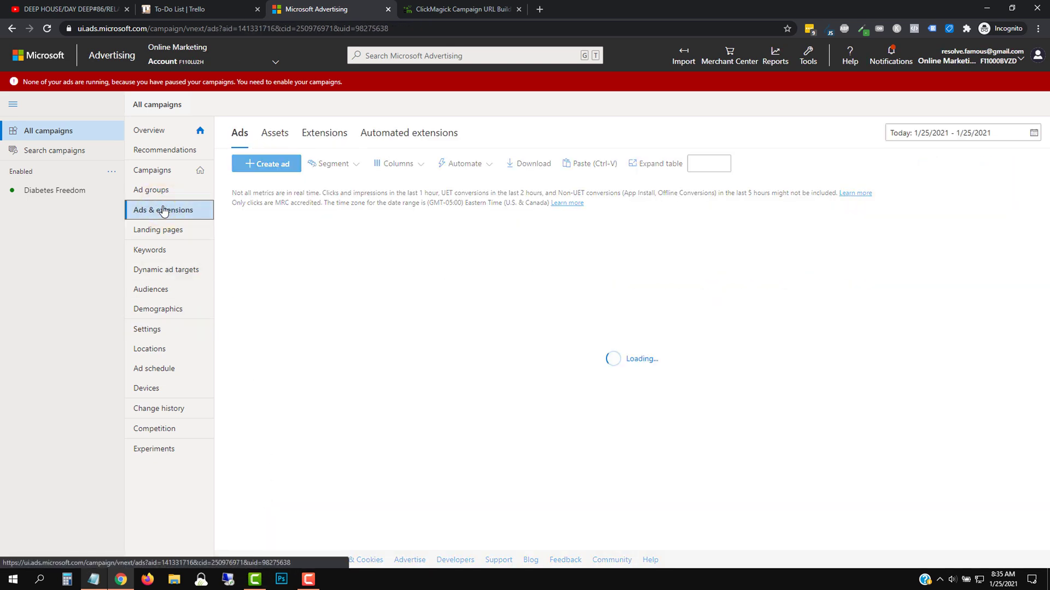
click(481, 379)
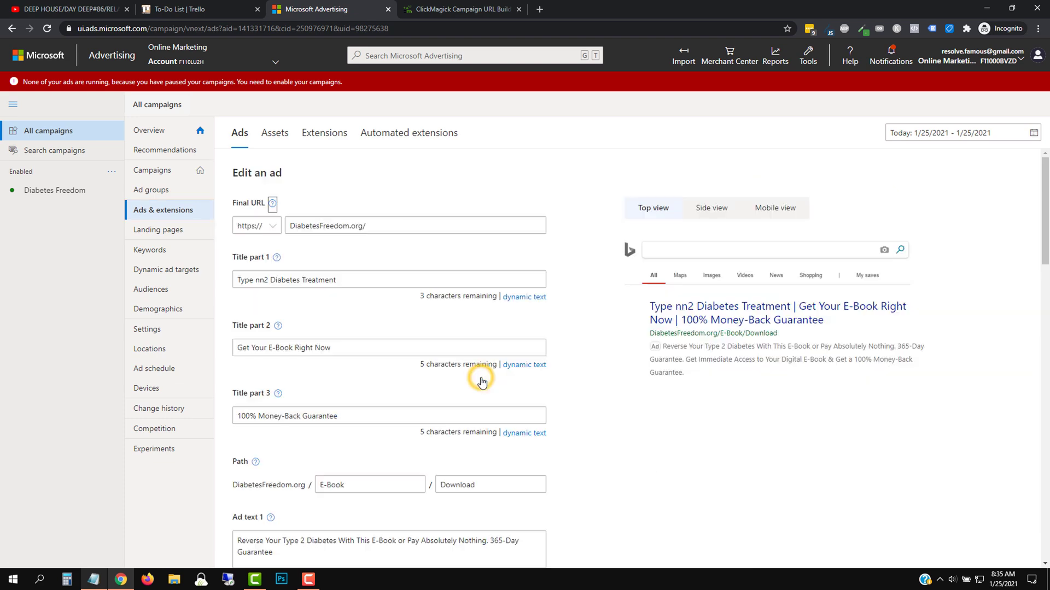
scroll(481, 382, down, 8)
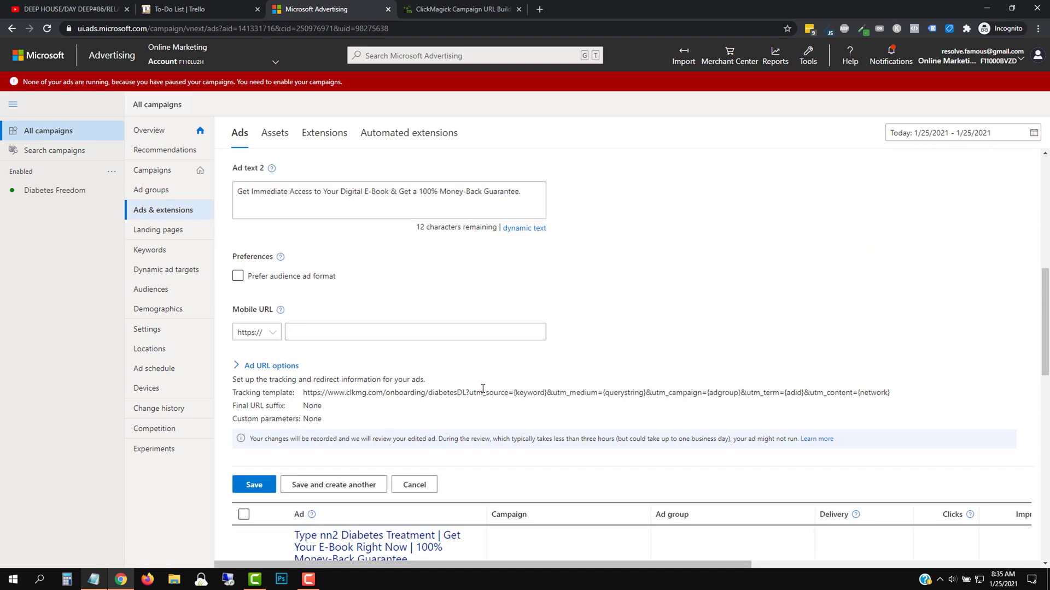
drag(455, 394, 328, 421)
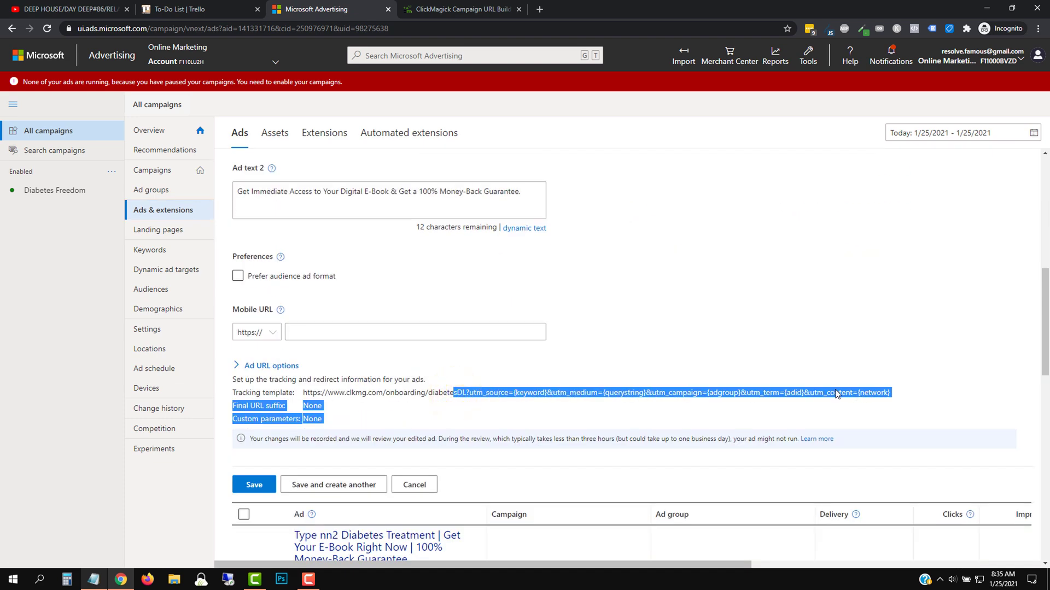
- Switch to ClickMagick, go to the Campaigns dashboard, and open the campaign URL Builder from there to view its UTM fields
click(484, 10)
click(363, 270)
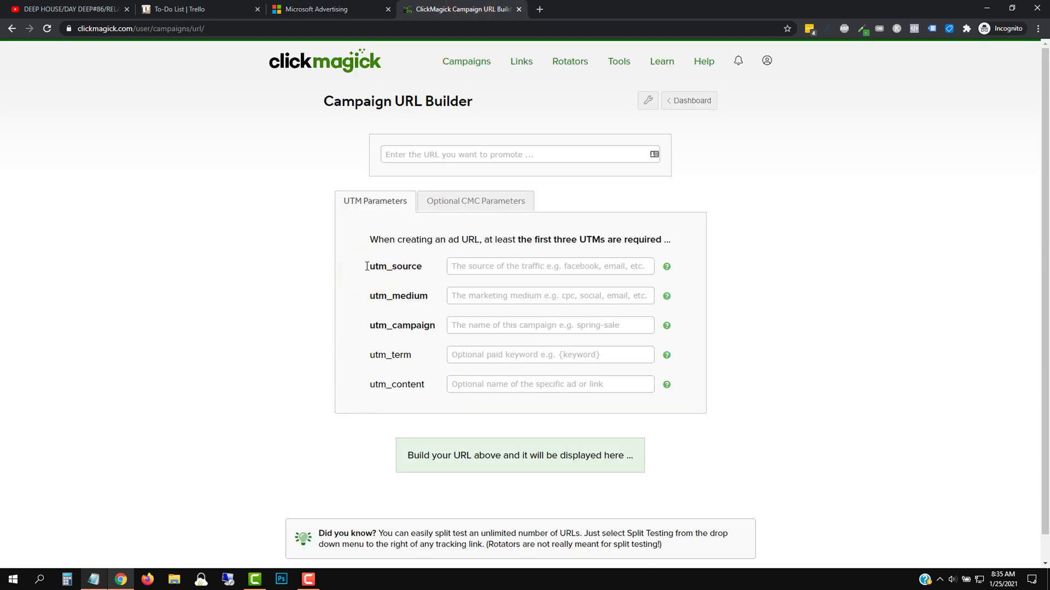
click(691, 100)
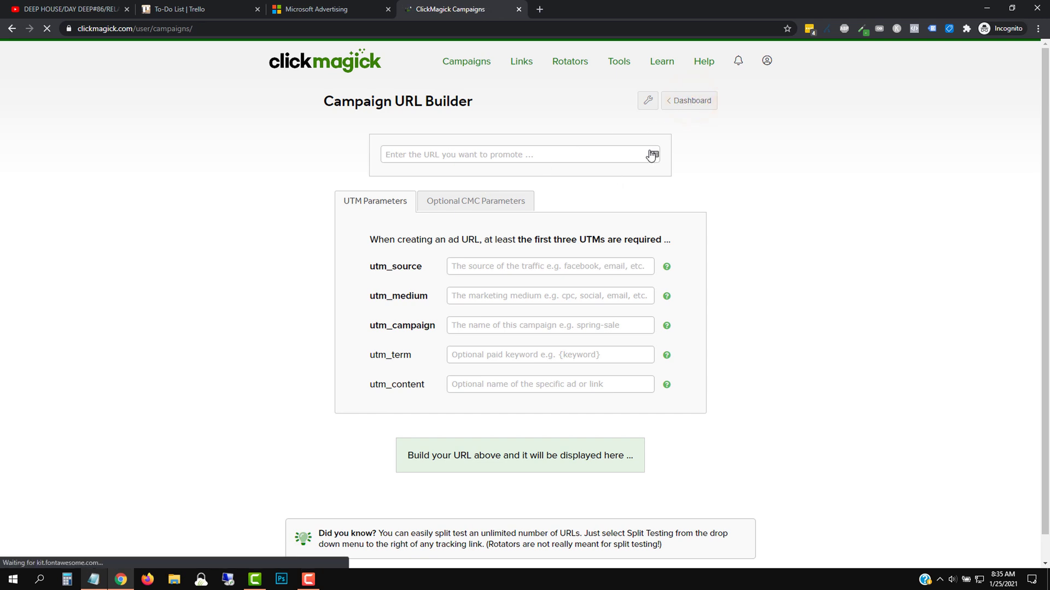
click(687, 98)
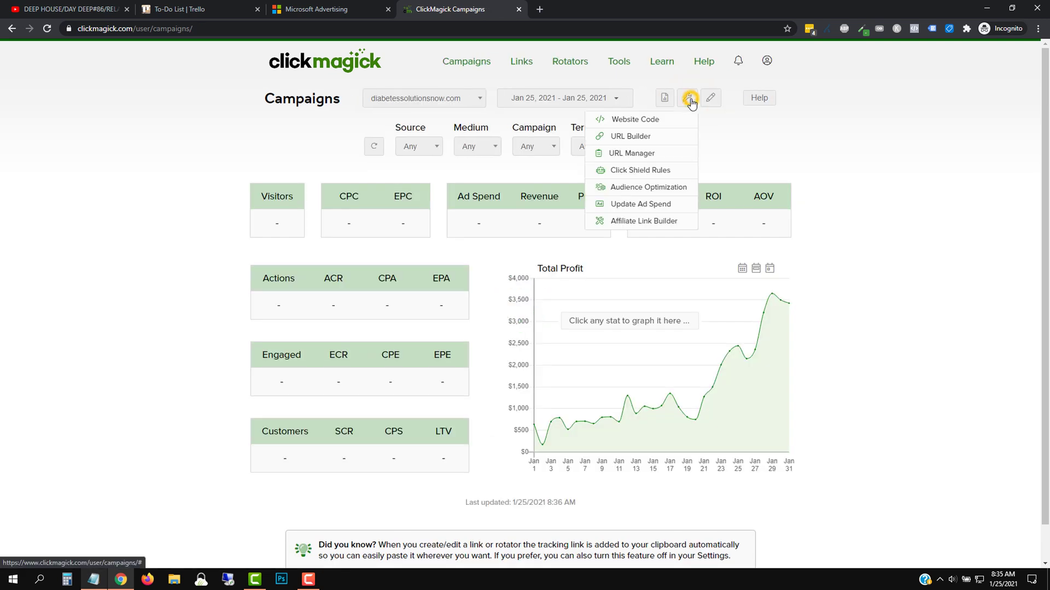
click(650, 136)
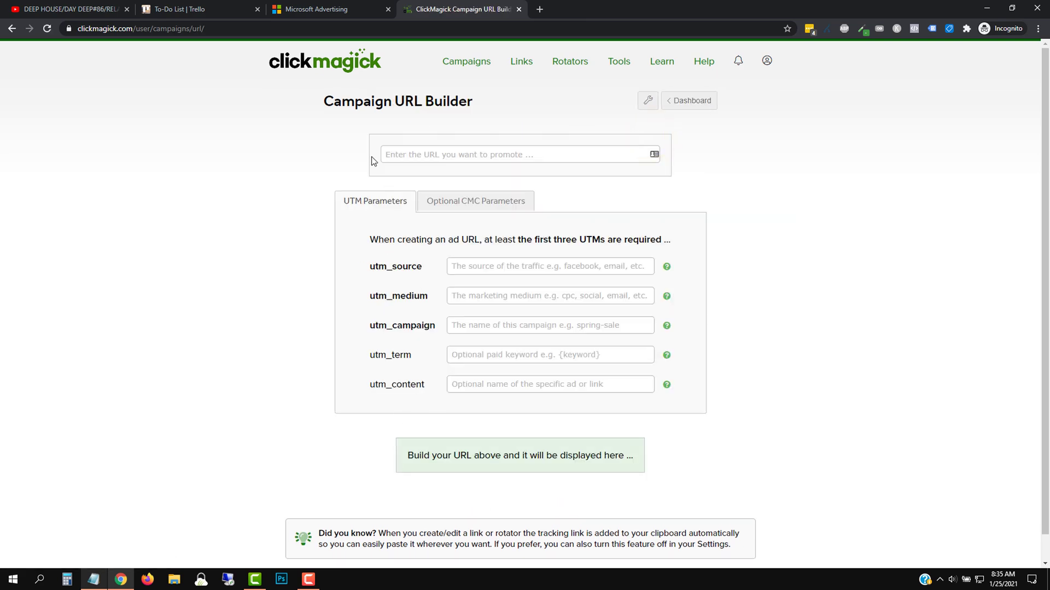
- Back in Microsoft Advertising, expand the ad's URL options, test the tracking template, review the landing page and tracking call statuses, and close the results
click(324, 9)
click(413, 392)
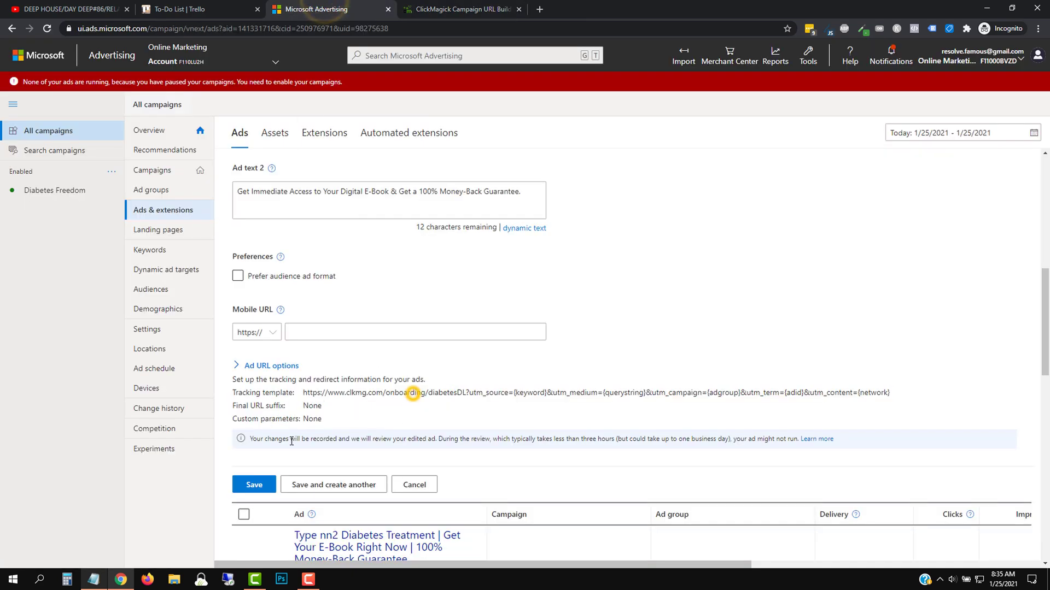
click(269, 365)
scroll(265, 377, down, 4)
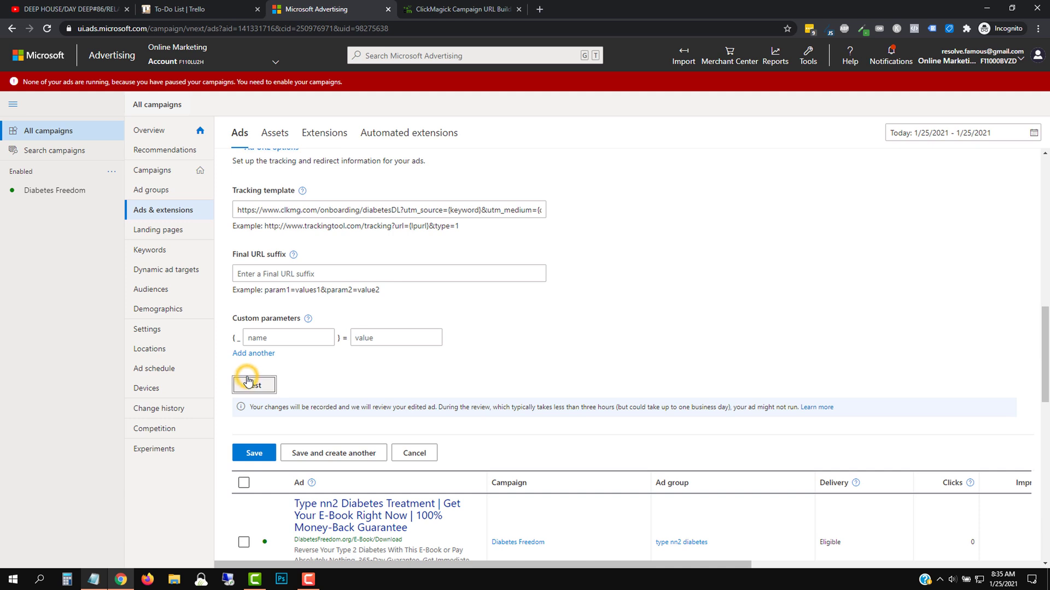
click(253, 385)
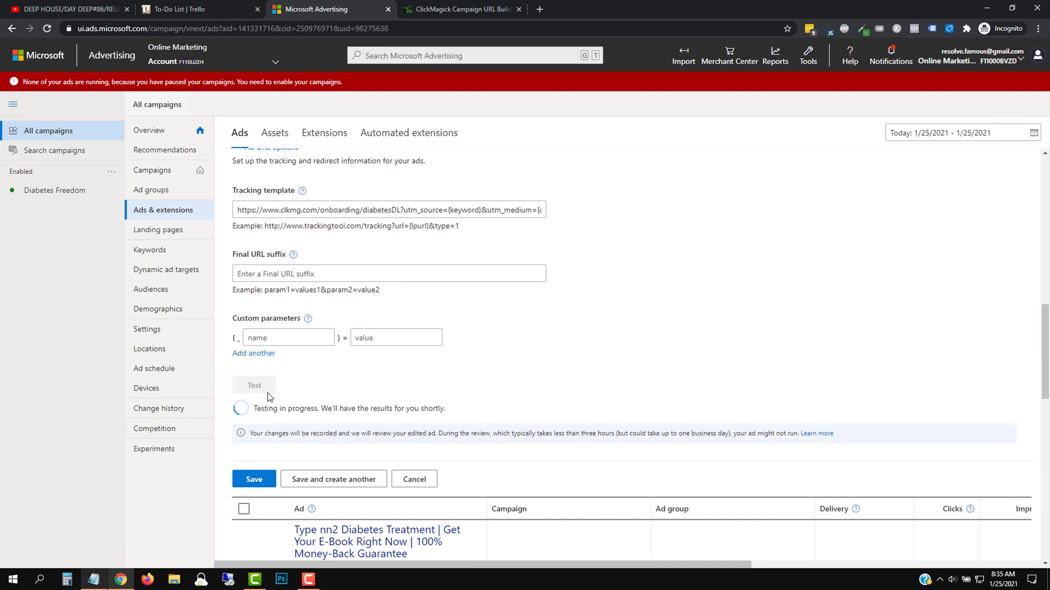
mouse_move(285, 407)
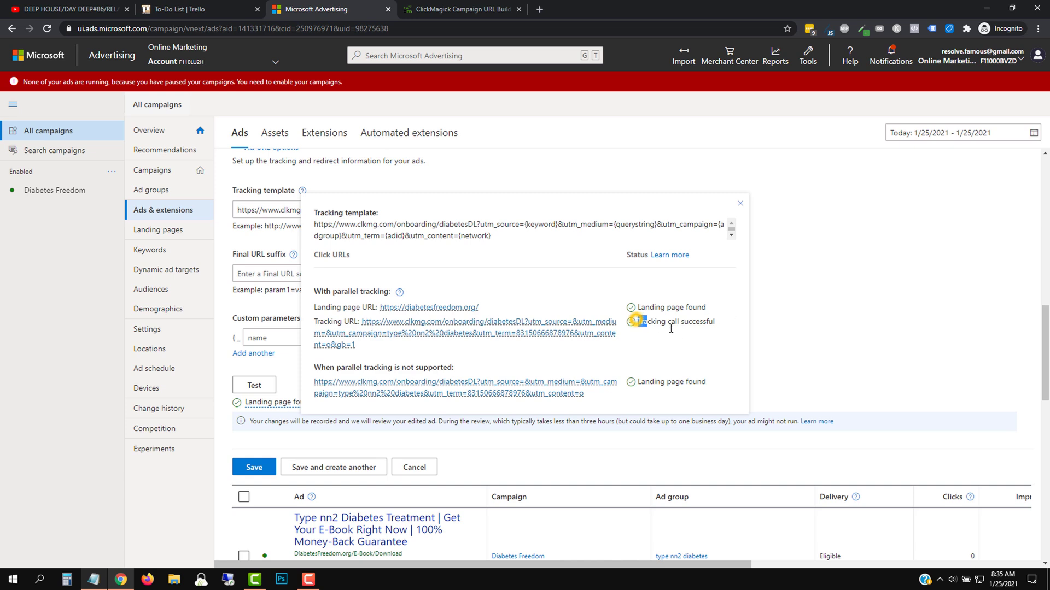
triple_click(639, 321)
click(676, 326)
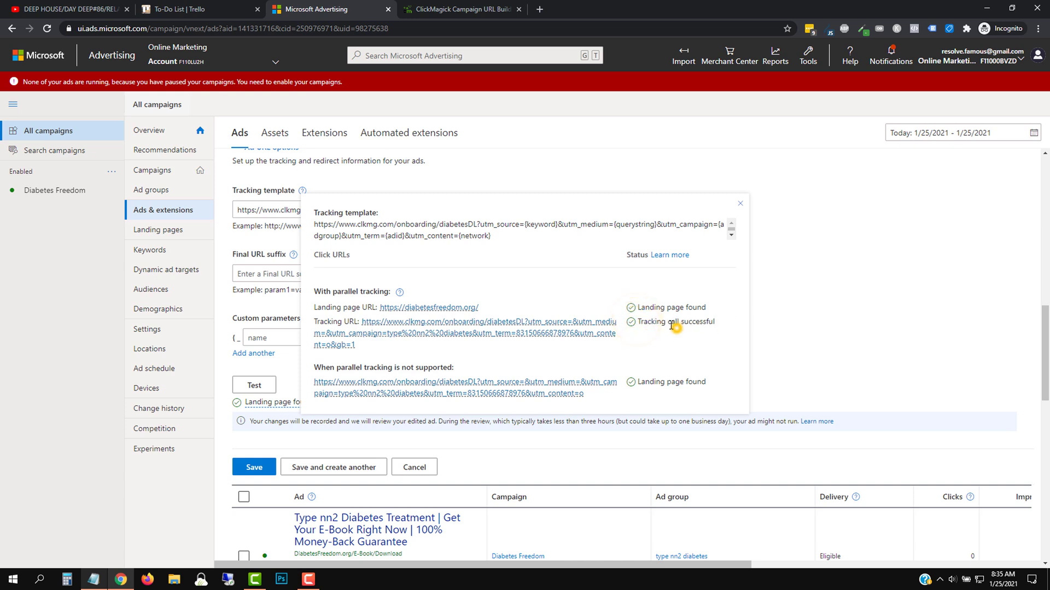
click(740, 203)
- Examine the tracking template's base link and its UTM parameters, from utm_source through utm_content
scroll(544, 309, up, 2)
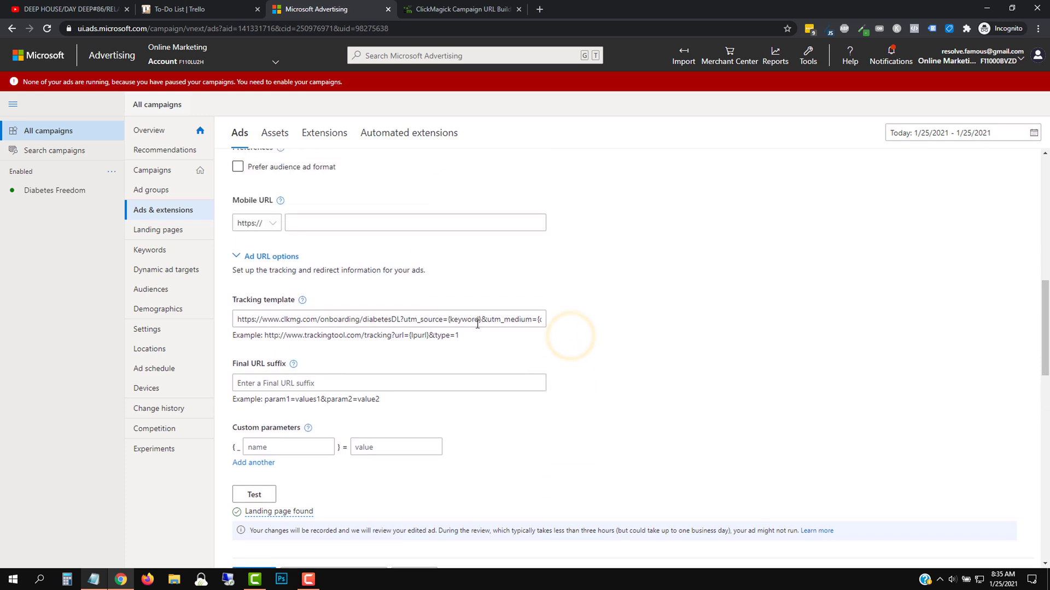
drag(446, 320, 524, 319)
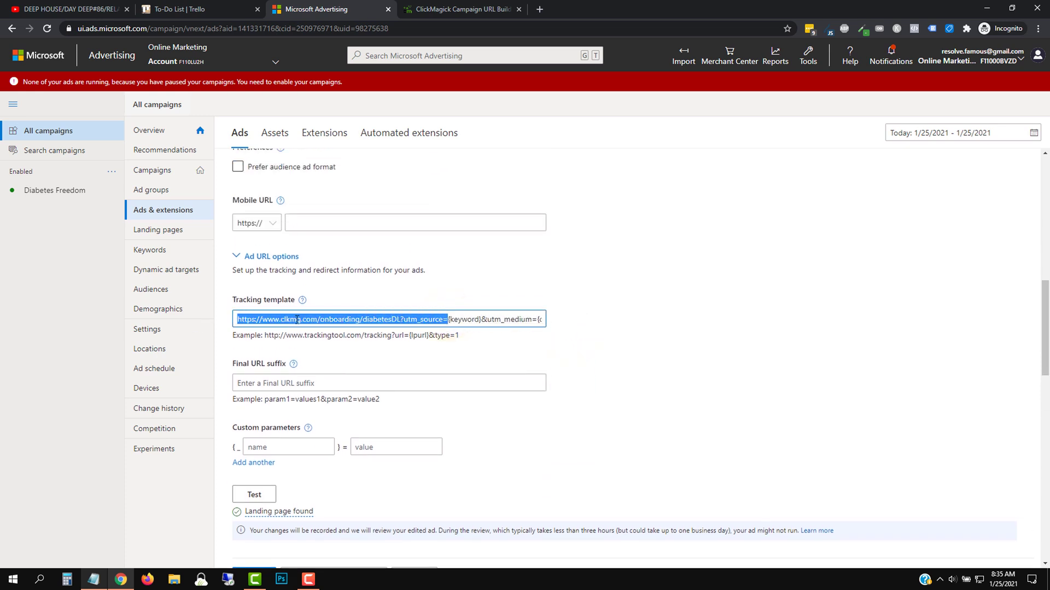
drag(408, 319, 554, 327)
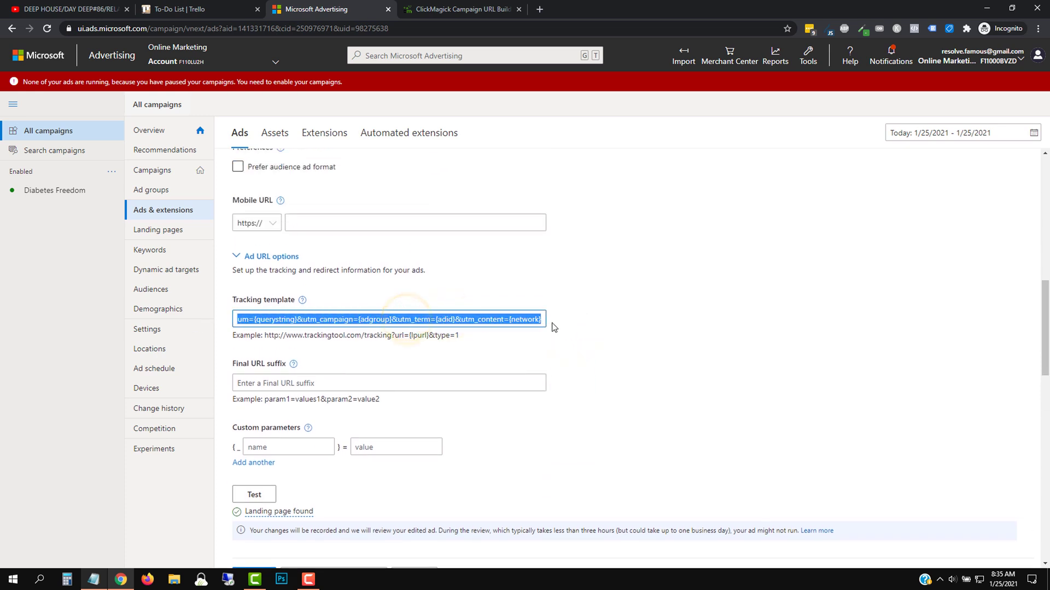
click(386, 321)
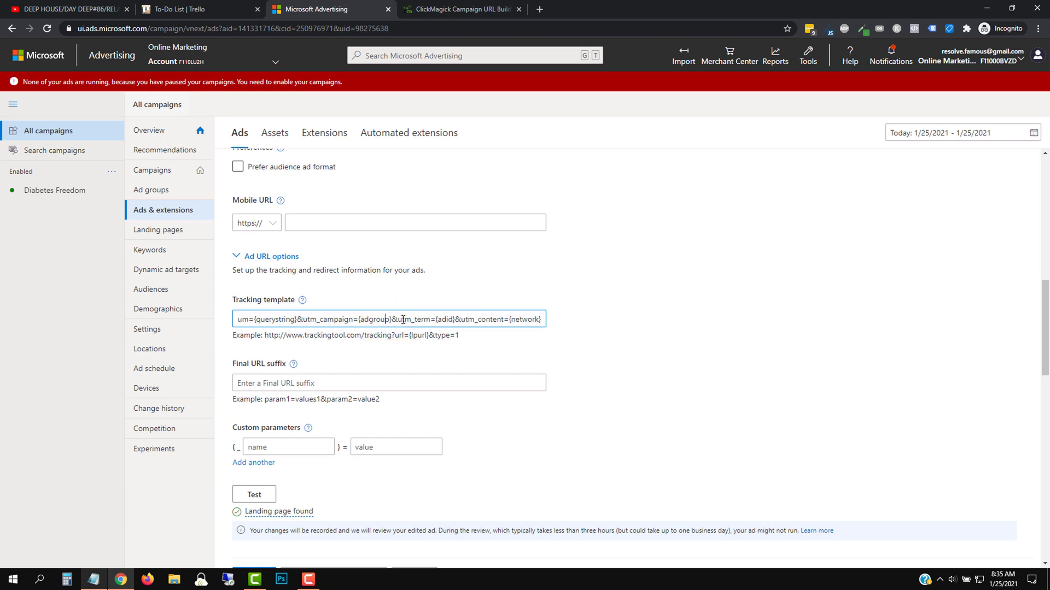
mouse_move(393, 319)
mouse_down()
mouse_move(276, 320)
mouse_move(392, 311)
mouse_up()
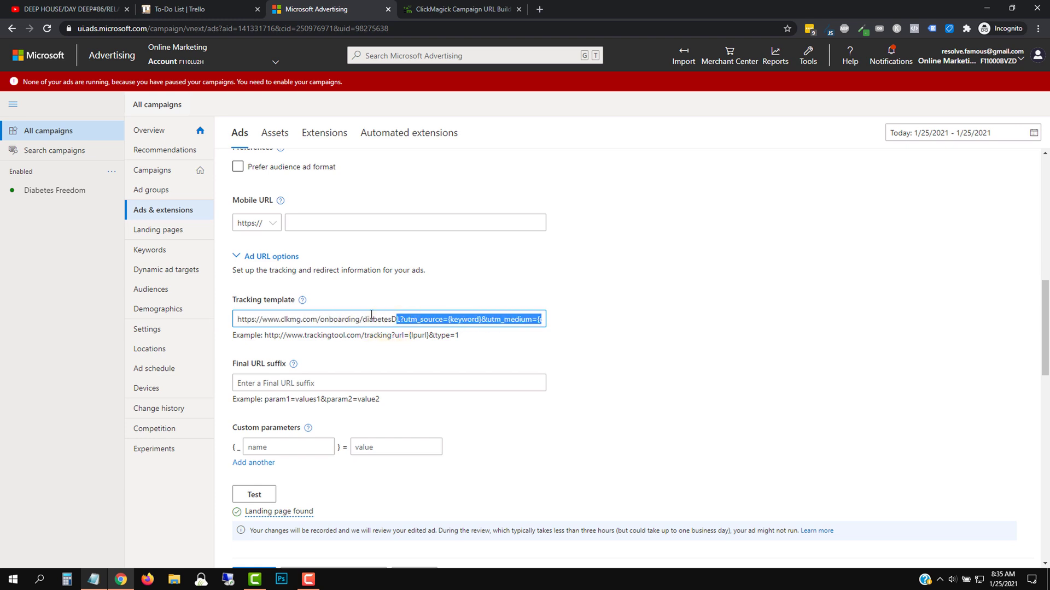
scroll(437, 290, down, 1)
click(486, 263)
drag(401, 264, 352, 265)
click(475, 265)
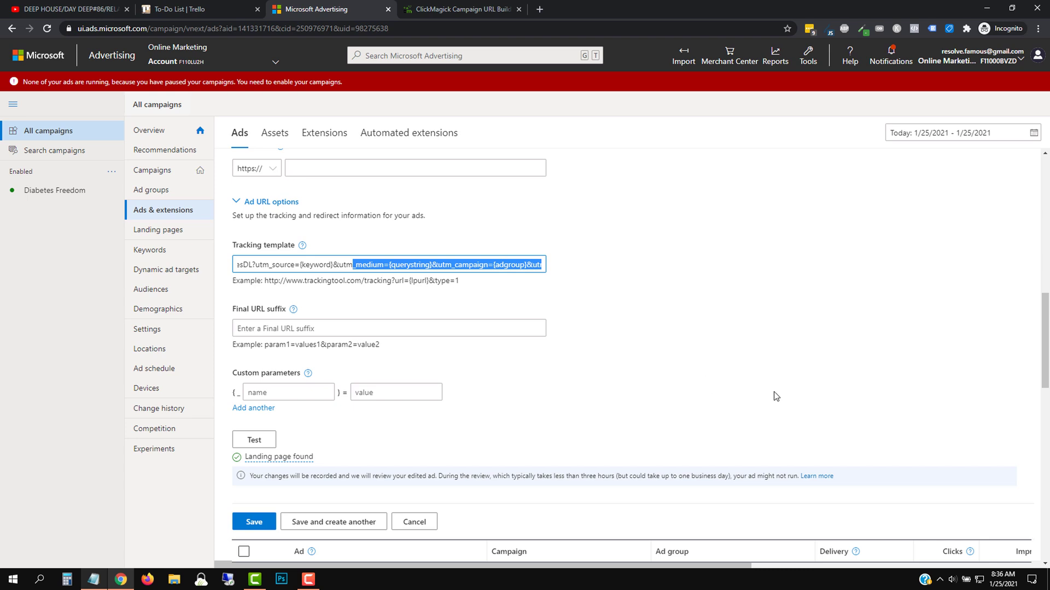
click(559, 295)
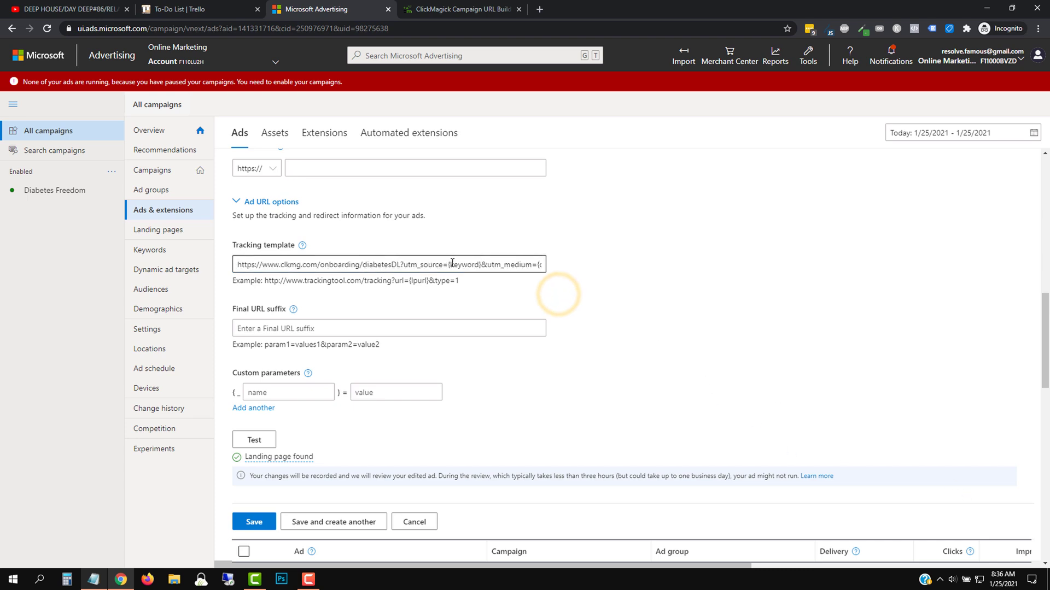
click(400, 265)
triple_click(400, 265)
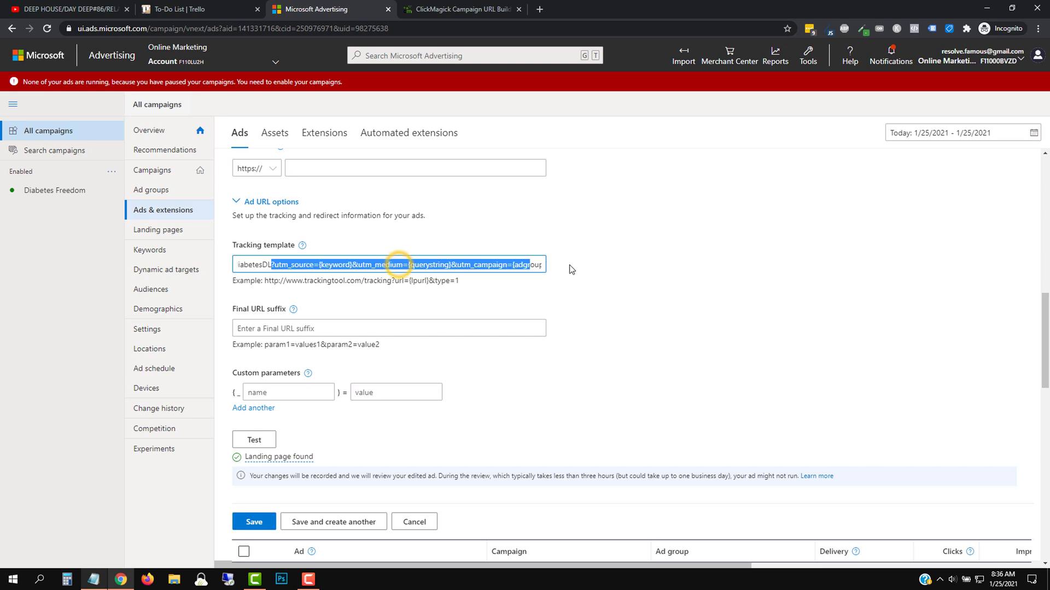
click(653, 324)
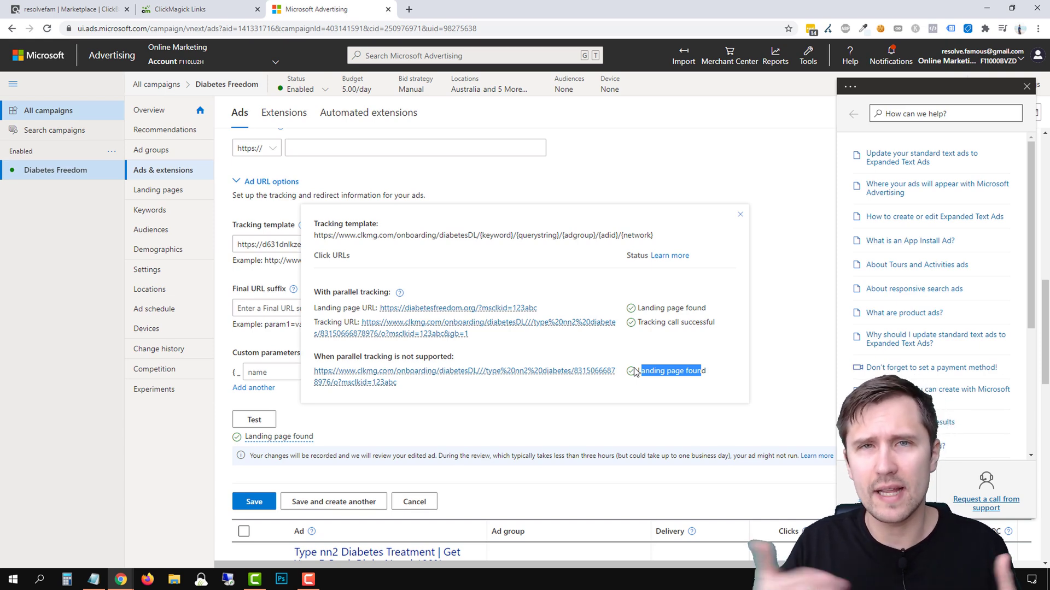
- Dismiss the tracking test results, return to the beginning of the ad editor, and close the help pane
click(616, 152)
scroll(563, 392, up, 4)
scroll(492, 432, up, 5)
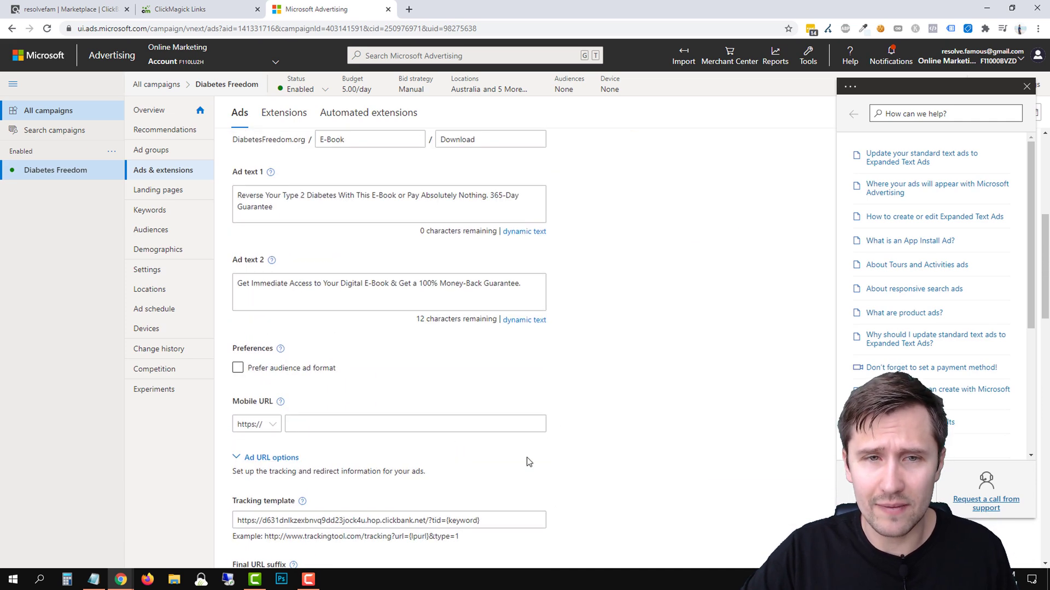
scroll(590, 416, up, 3)
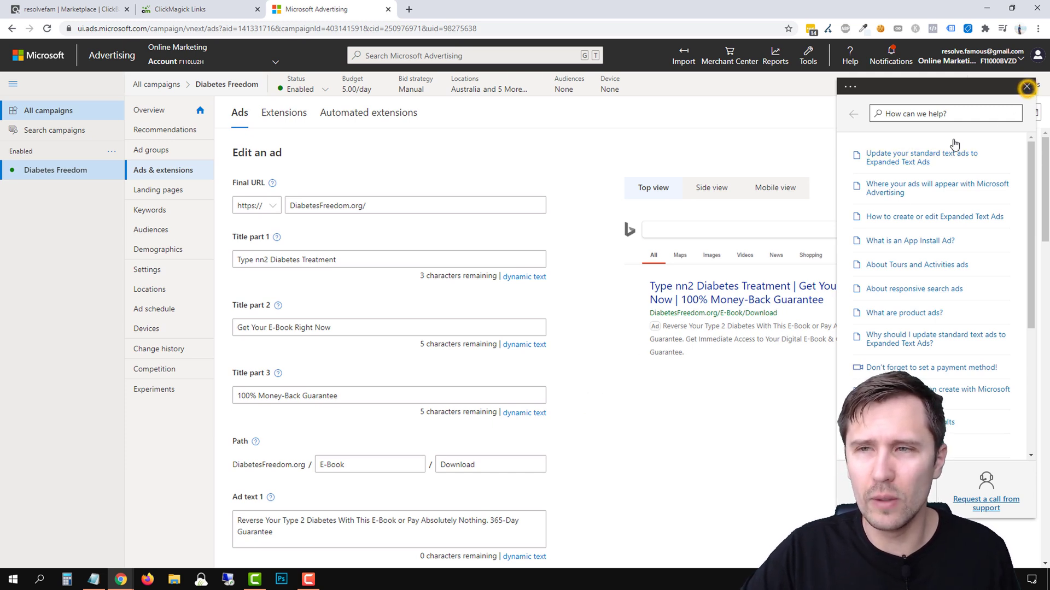
click(1028, 87)
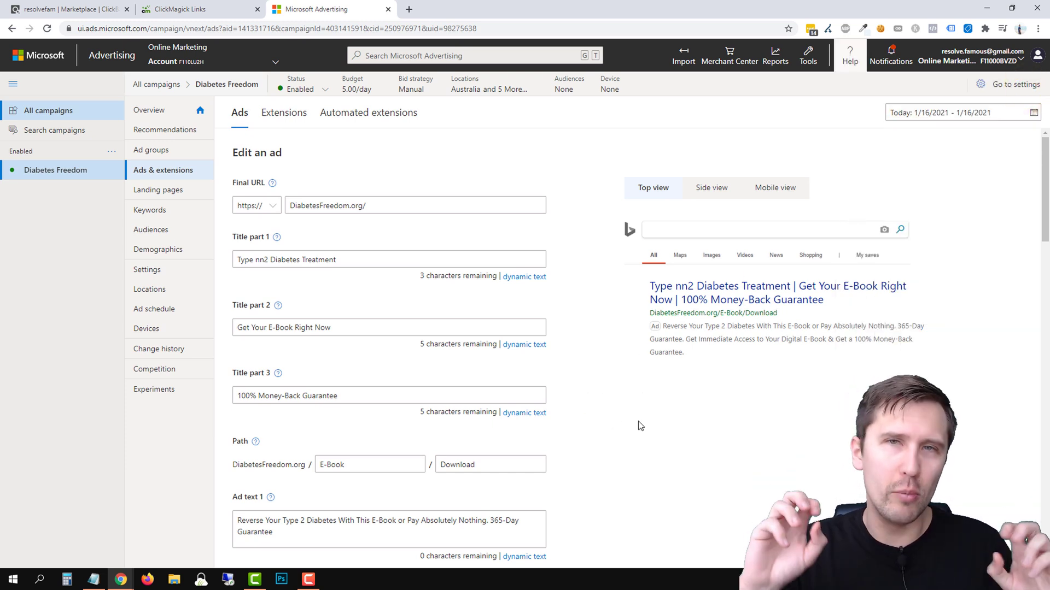